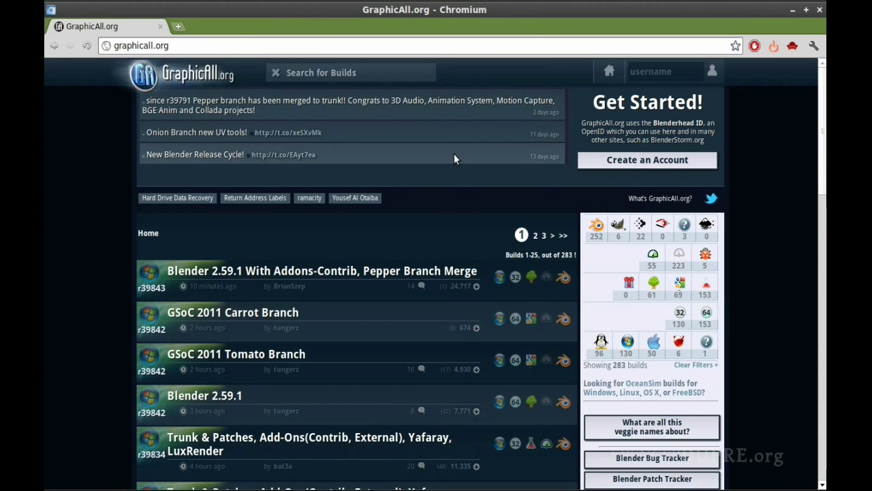
- Filter the GraphicAll builds to the Google Summer of Code category and look through the list down to the GSoC 2011 Tomato Branch build
{"action": "scroll", "coordinate": [455, 153], "scroll_direction": "down", "scroll_amount": 1}
{"action": "scroll", "coordinate": [454, 153], "scroll_direction": "down", "scroll_amount": 1}
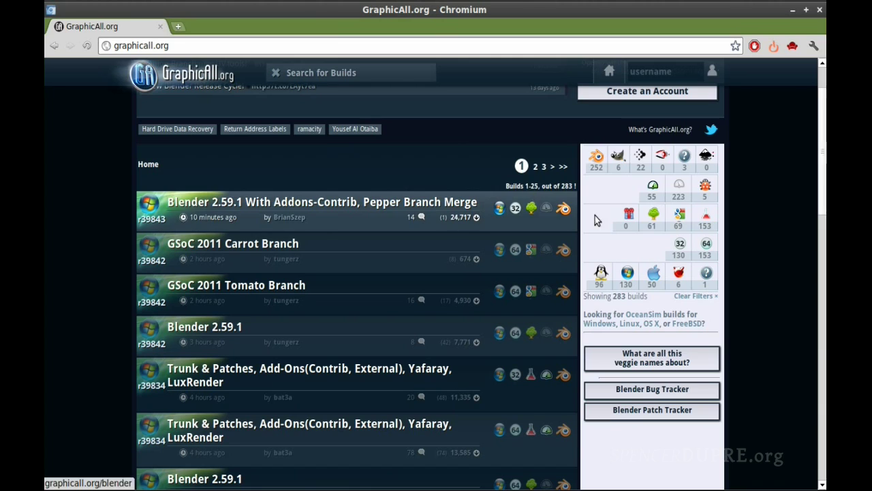
{"action": "left_click", "coordinate": [684, 223]}
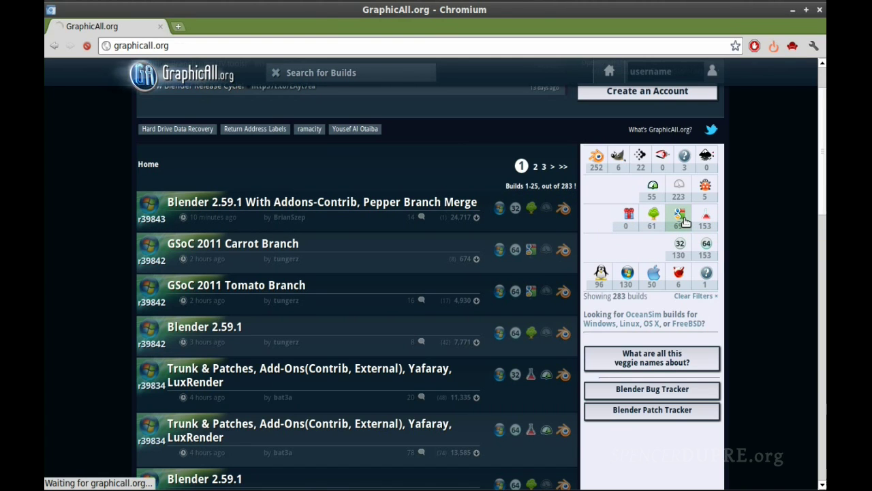
{"action": "scroll", "coordinate": [515, 170], "scroll_direction": "down", "scroll_amount": 4}
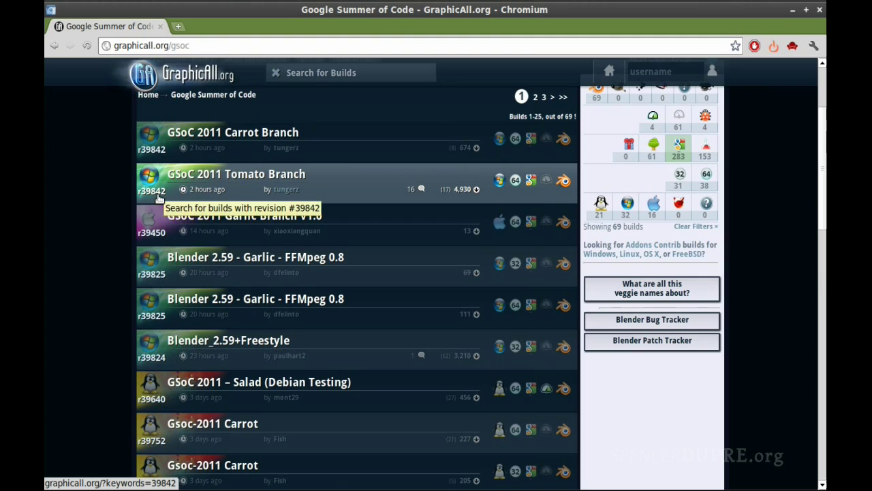
{"action": "mouse_move", "coordinate": [195, 193]}
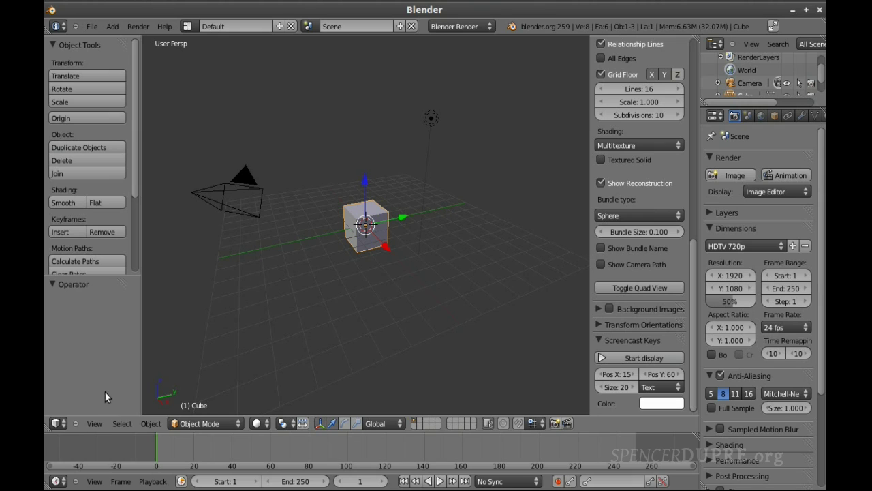
- Show the Movie Clip Editor in the main area and return the area to the 3D View
{"action": "left_click", "coordinate": [59, 423]}
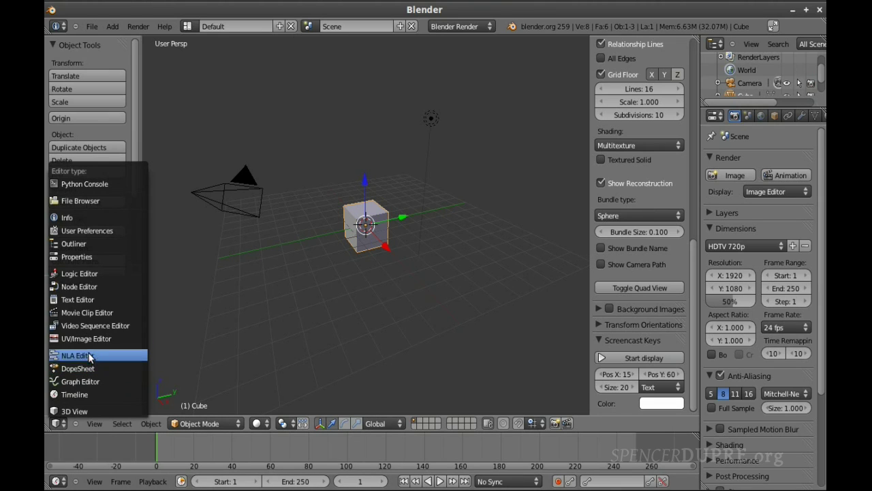
{"action": "left_click", "coordinate": [99, 314]}
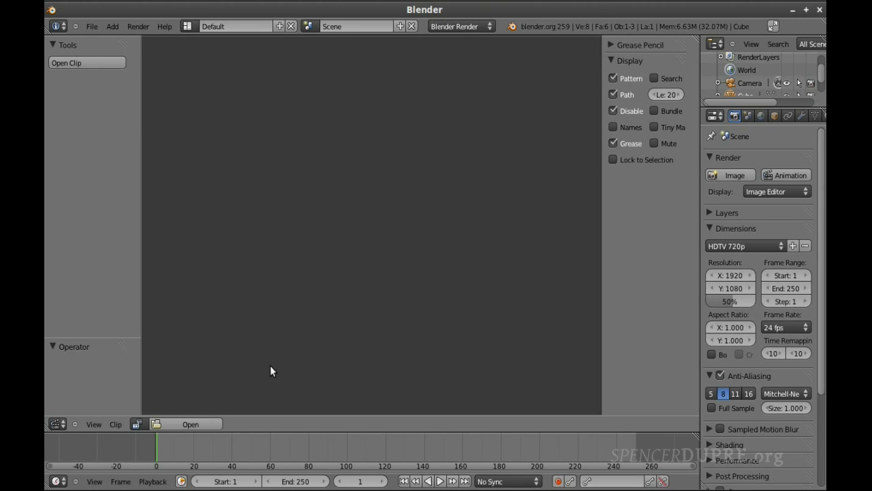
{"action": "left_click", "coordinate": [57, 424]}
{"action": "left_click", "coordinate": [71, 411]}
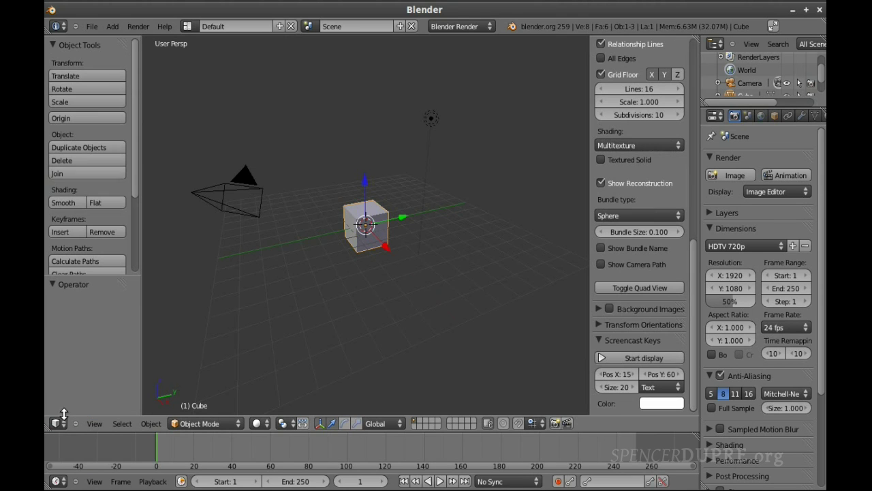
- Select the camera, view the scene through it, and render a test image of the default cube before returning to the viewport
{"action": "middle_click_drag", "start_coordinate": [300, 235], "coordinate": [404, 207]}
{"action": "scroll", "coordinate": [403, 203], "scroll_direction": "up", "scroll_amount": 4}
{"action": "scroll", "coordinate": [403, 203], "scroll_direction": "down", "scroll_amount": 4}
{"action": "right_click", "coordinate": [498, 218]}
{"action": "middle_click_drag", "start_coordinate": [498, 217], "coordinate": [463, 271]}
{"action": "scroll", "coordinate": [504, 257], "scroll_direction": "down", "scroll_amount": 2}
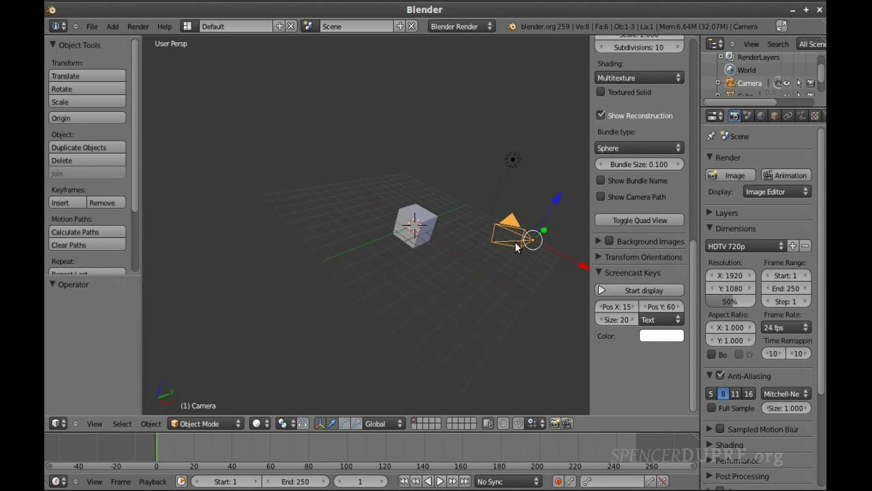
{"action": "key", "text": "KP_0"}
{"action": "key", "text": "F12"}
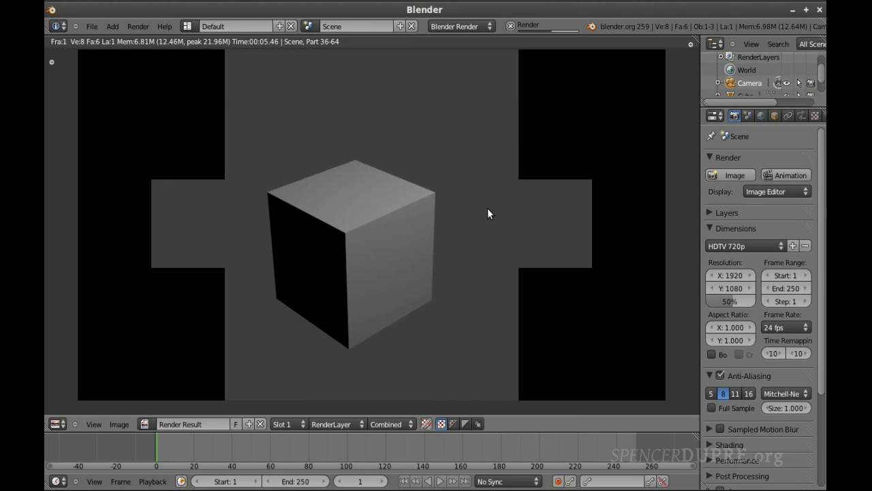
{"action": "key", "text": "Escape"}
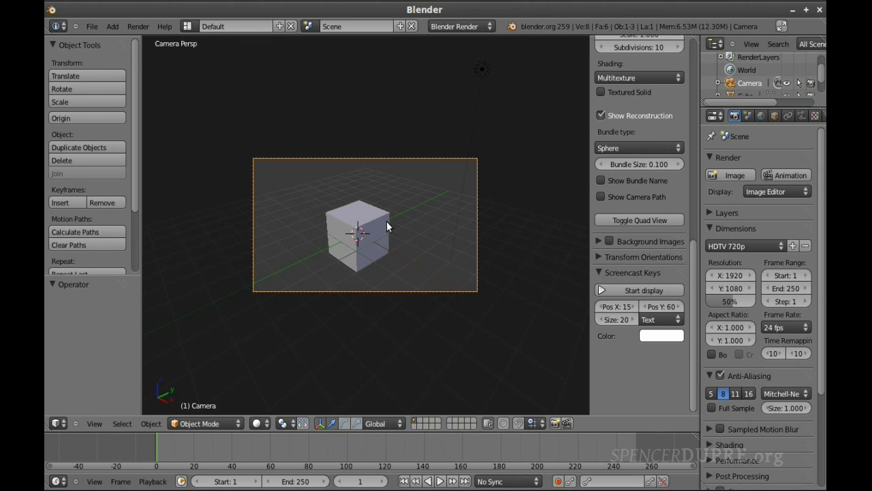
{"action": "scroll", "coordinate": [386, 221], "scroll_direction": "up", "scroll_amount": 3}
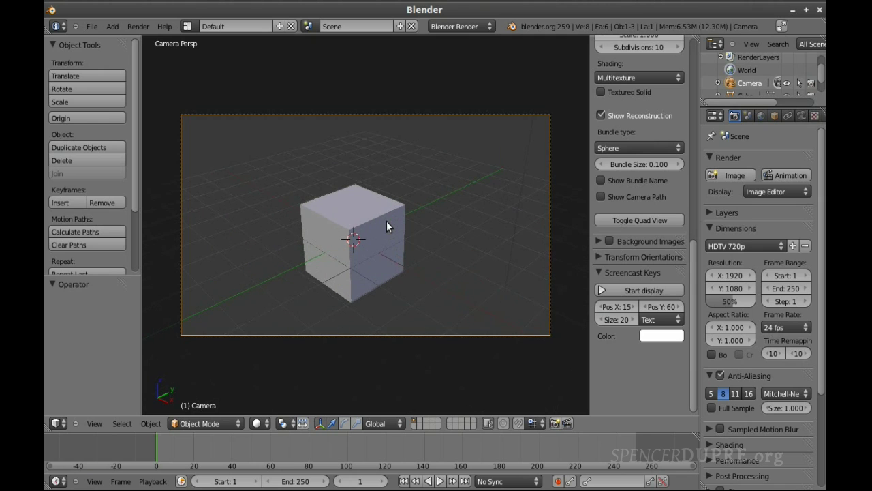
{"action": "scroll", "coordinate": [386, 221], "scroll_direction": "up", "scroll_amount": 2}
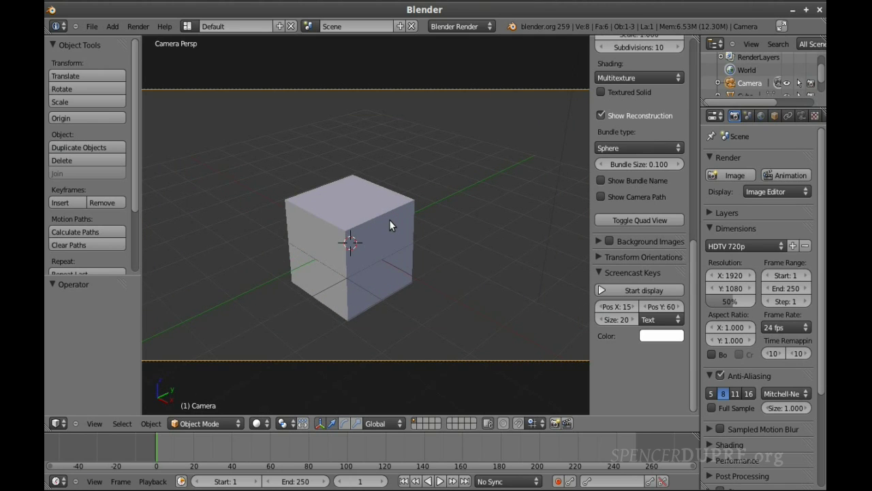
{"action": "scroll", "coordinate": [389, 219], "scroll_direction": "up", "scroll_amount": 3}
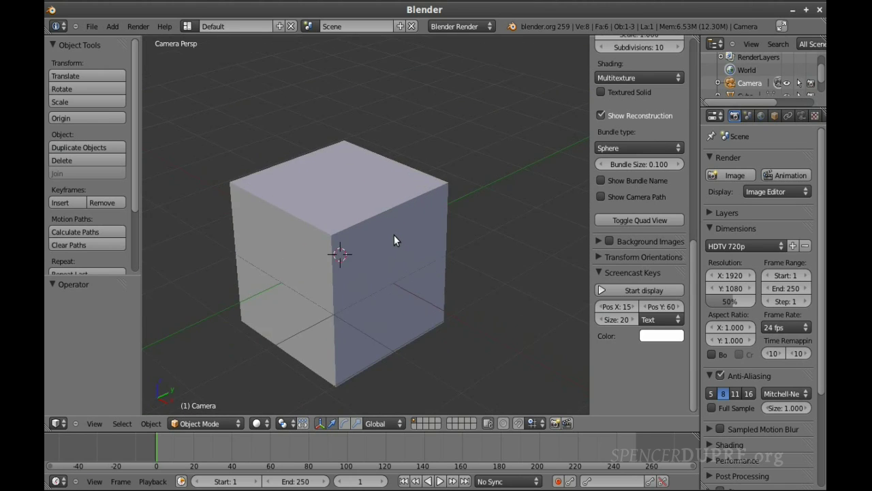
{"action": "scroll", "coordinate": [393, 235], "scroll_direction": "down", "scroll_amount": 4}
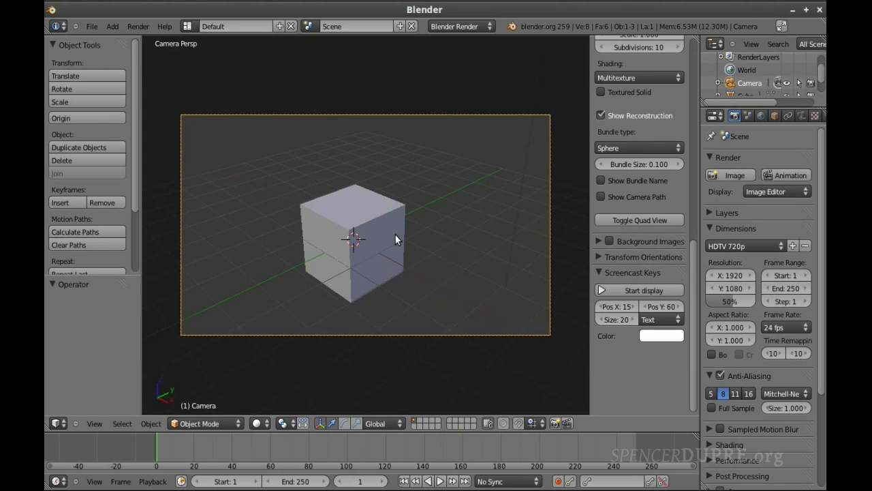
{"action": "scroll", "coordinate": [395, 233], "scroll_direction": "down", "scroll_amount": 2}
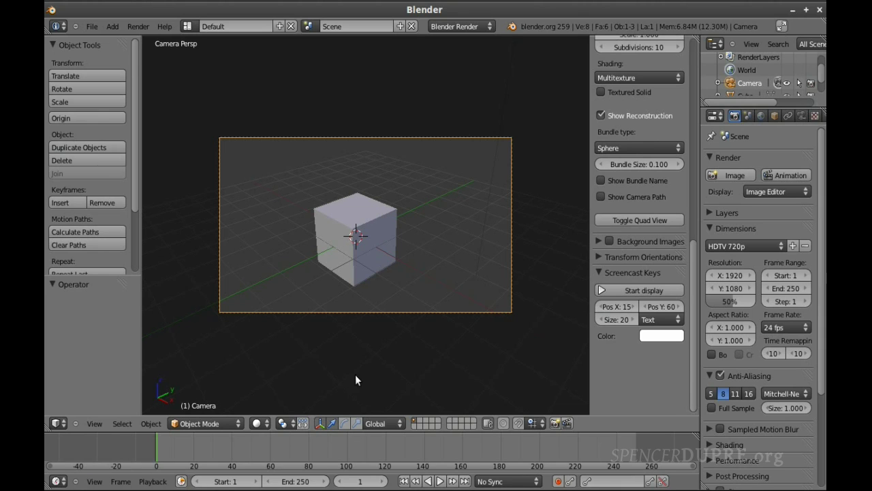
- Switch the main area to the Movie Clip Editor and open the clip MVI_1787.MOV from the CANON_DC card's DCIM/106___08 folder
{"action": "left_click", "coordinate": [63, 425]}
{"action": "left_click", "coordinate": [110, 312]}
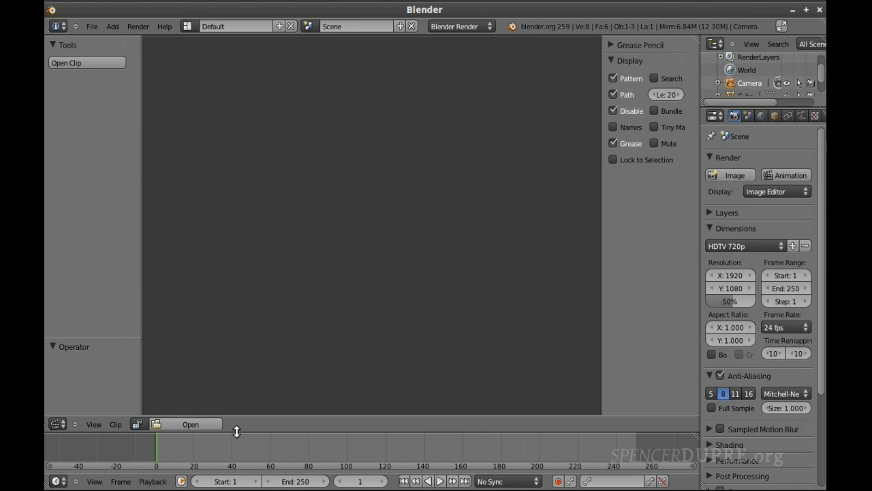
{"action": "left_click", "coordinate": [209, 424]}
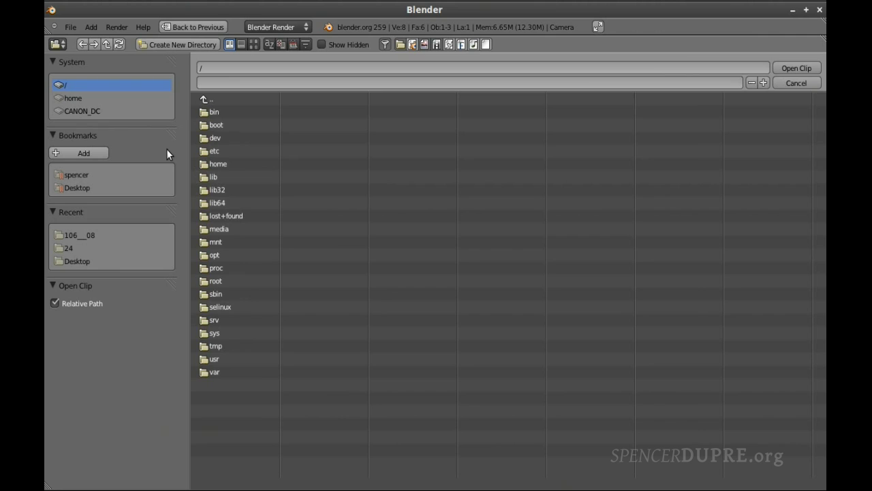
{"action": "left_click", "coordinate": [143, 111]}
{"action": "left_click", "coordinate": [222, 114]}
{"action": "left_click", "coordinate": [227, 114]}
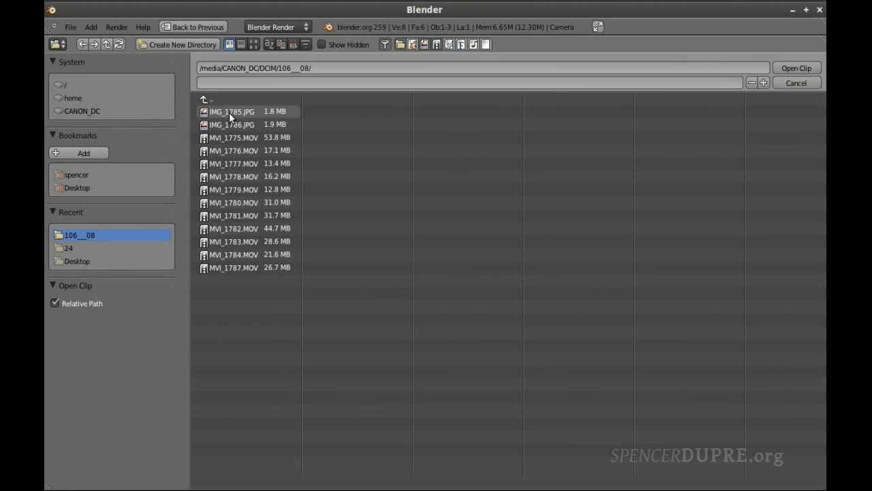
{"action": "left_click", "coordinate": [252, 267]}
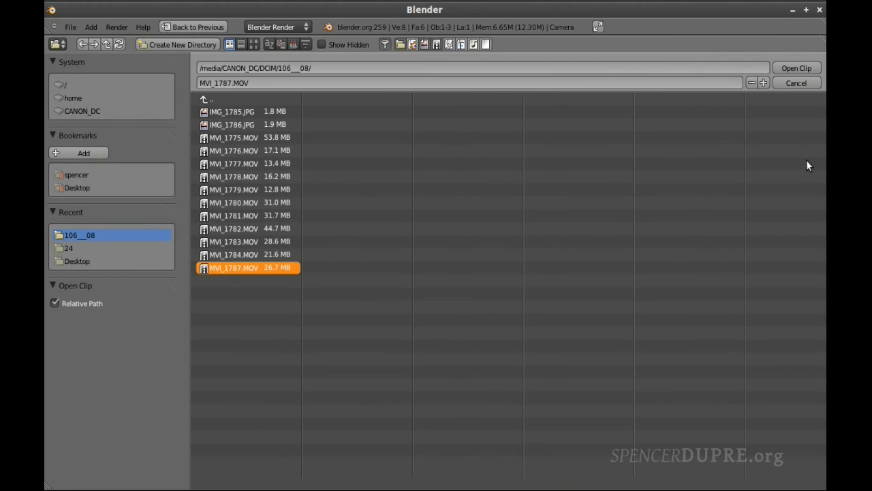
{"action": "left_click", "coordinate": [807, 73]}
- Examine the clip's first frame up close, checking the pens, note pad, scissors and paper markers on the table for trackable features
{"action": "scroll", "coordinate": [404, 147], "scroll_direction": "down", "scroll_amount": 5}
{"action": "scroll", "coordinate": [392, 156], "scroll_direction": "up", "scroll_amount": 1}
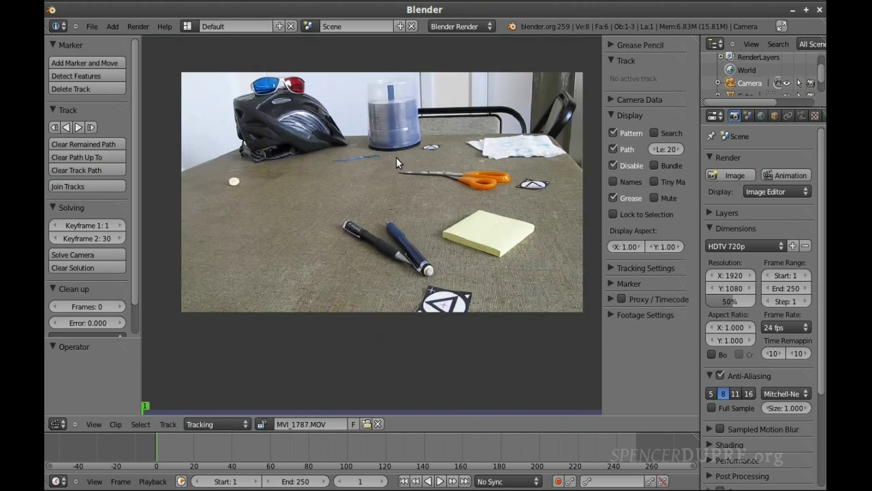
{"action": "scroll", "coordinate": [396, 156], "scroll_direction": "up", "scroll_amount": 2}
{"action": "middle_click_drag", "start_coordinate": [396, 161], "coordinate": [359, 157]}
{"action": "scroll", "coordinate": [312, 196], "scroll_direction": "down", "scroll_amount": 1}
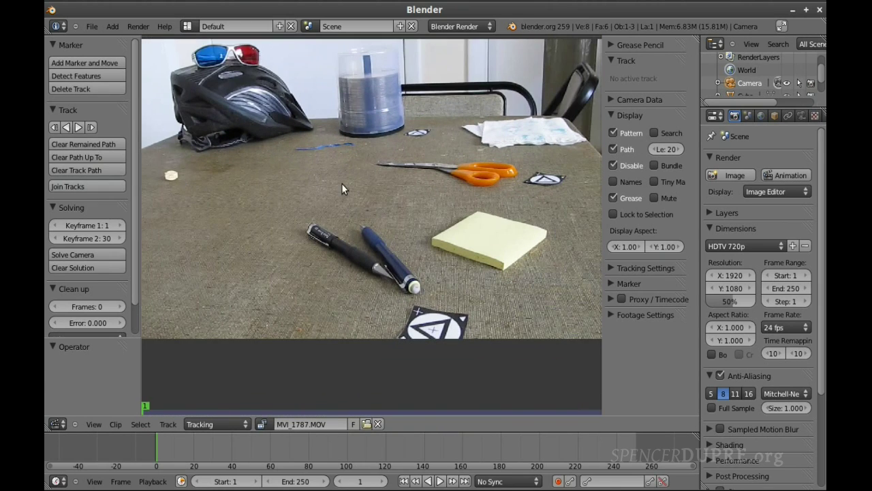
{"action": "scroll", "coordinate": [307, 234], "scroll_direction": "up", "scroll_amount": 1}
{"action": "mouse_move", "coordinate": [306, 235]}
{"action": "middle_mouse_down"}
{"action": "mouse_move", "coordinate": [356, 347]}
{"action": "mouse_move", "coordinate": [366, 329]}
{"action": "mouse_move", "coordinate": [315, 286]}
{"action": "mouse_move", "coordinate": [325, 291]}
{"action": "mouse_move", "coordinate": [300, 245]}
{"action": "middle_mouse_up"}
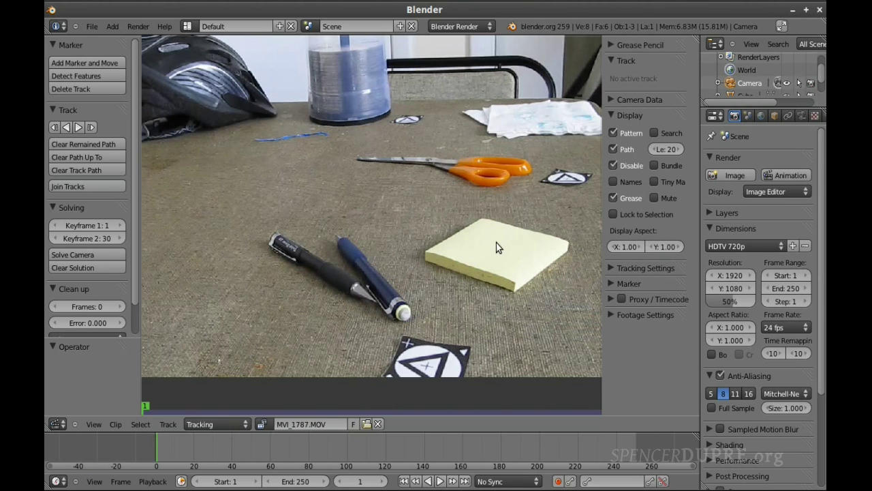
{"action": "scroll", "coordinate": [496, 243], "scroll_direction": "up", "scroll_amount": 2}
{"action": "middle_click_drag", "start_coordinate": [483, 230], "coordinate": [477, 191]}
{"action": "middle_click_drag", "start_coordinate": [245, 164], "coordinate": [352, 201]}
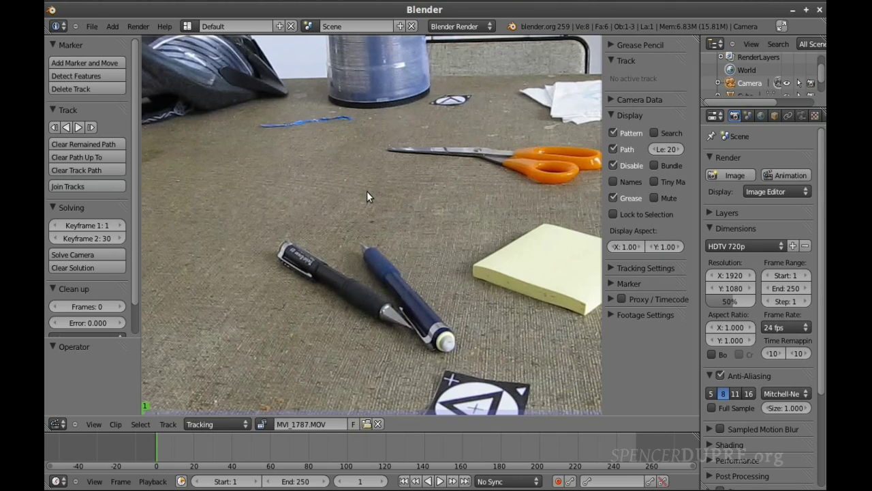
{"action": "middle_click_drag", "start_coordinate": [362, 190], "coordinate": [476, 242]}
{"action": "middle_click_drag", "start_coordinate": [362, 302], "coordinate": [253, 288]}
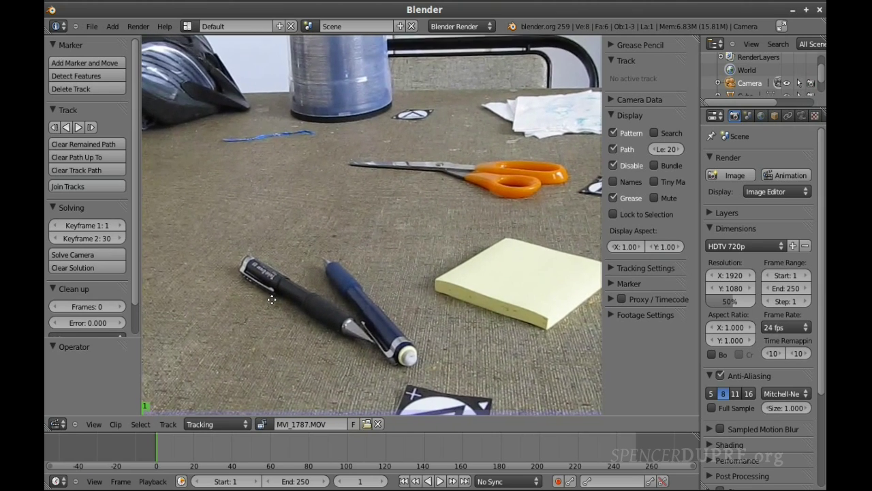
{"action": "middle_click_drag", "start_coordinate": [271, 300], "coordinate": [292, 306]}
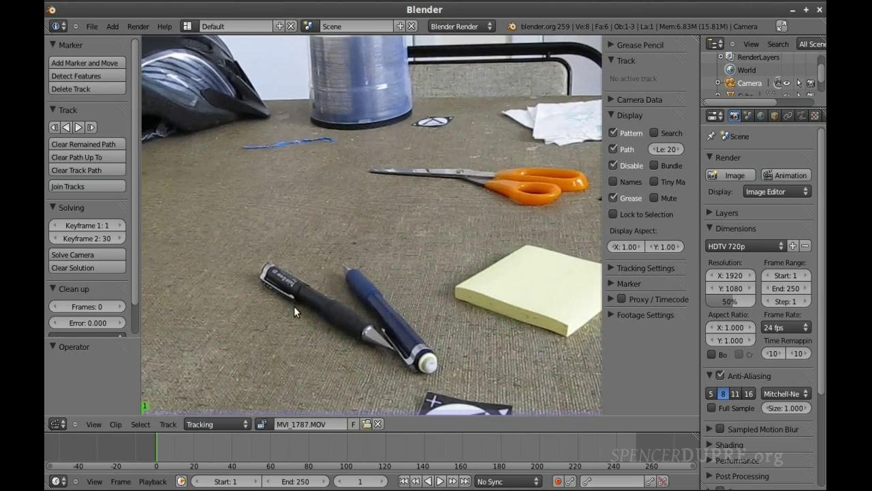
{"action": "scroll", "coordinate": [292, 298], "scroll_direction": "down", "scroll_amount": 4}
{"action": "scroll", "coordinate": [355, 297], "scroll_direction": "up", "scroll_amount": 2}
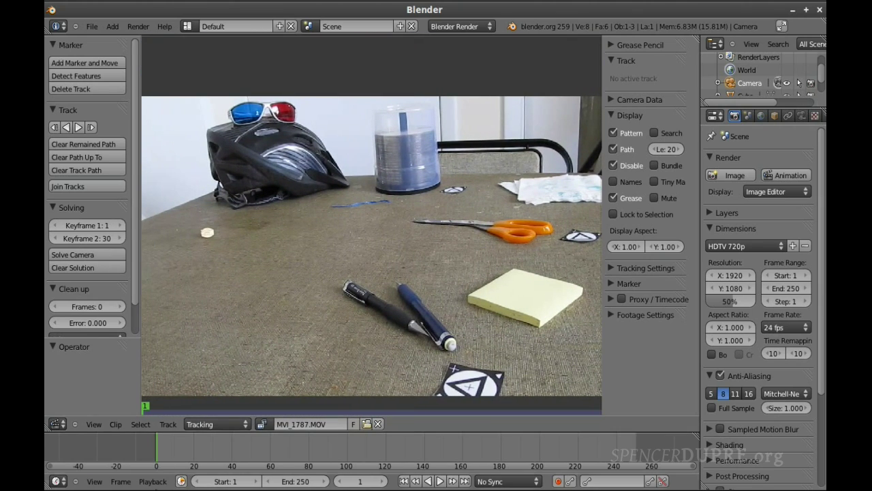
- Scrub through the footage to the clip's last frame and set the scene's end frame to 269
{"action": "left_click_drag", "start_coordinate": [171, 440], "coordinate": [536, 465]}
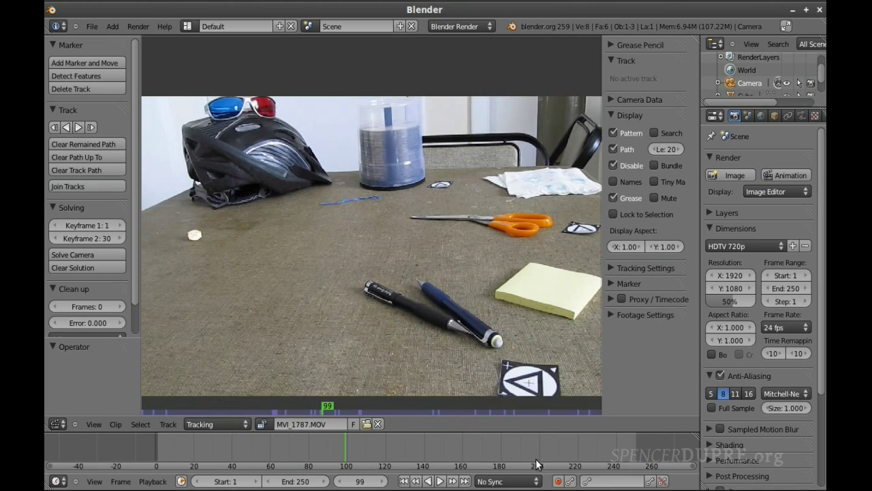
{"action": "middle_click_drag", "start_coordinate": [536, 454], "coordinate": [356, 453]}
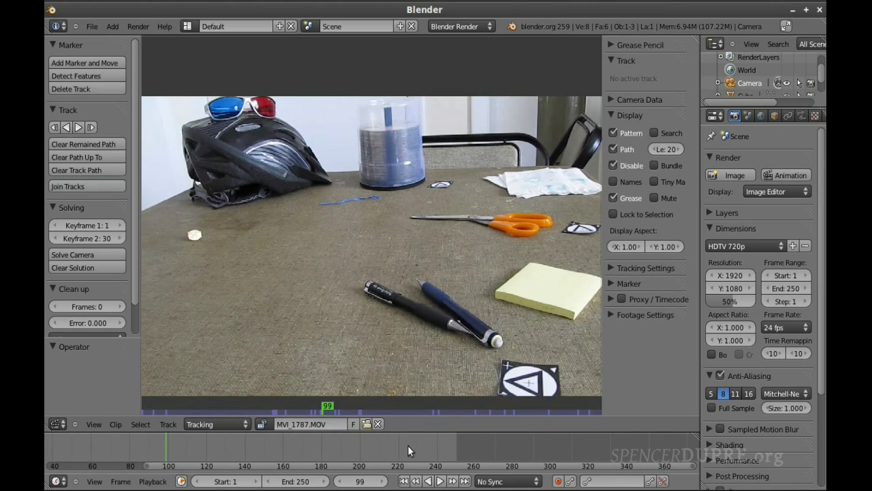
{"action": "left_click_drag", "start_coordinate": [410, 443], "coordinate": [456, 451]}
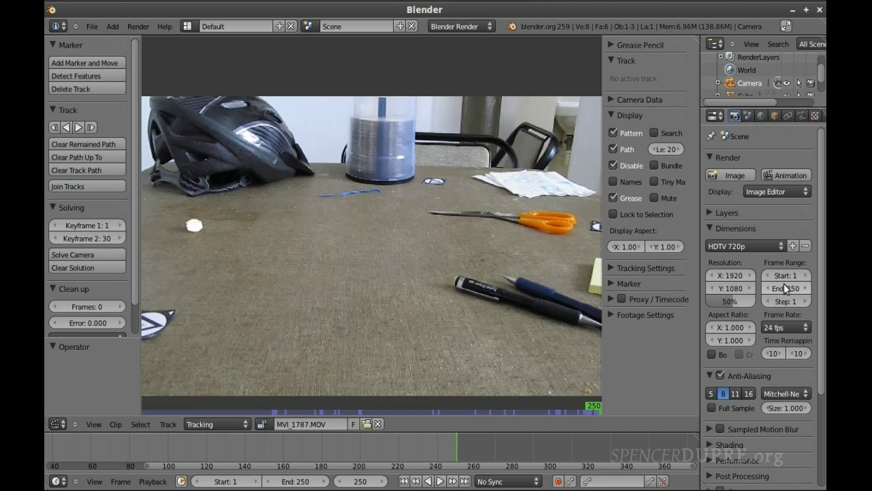
{"action": "left_click", "coordinate": [468, 440]}
{"action": "left_click_drag", "start_coordinate": [468, 439], "coordinate": [491, 446]}
{"action": "left_click", "coordinate": [308, 480]}
{"action": "type", "text": "269"}
{"action": "key", "text": "Return"}
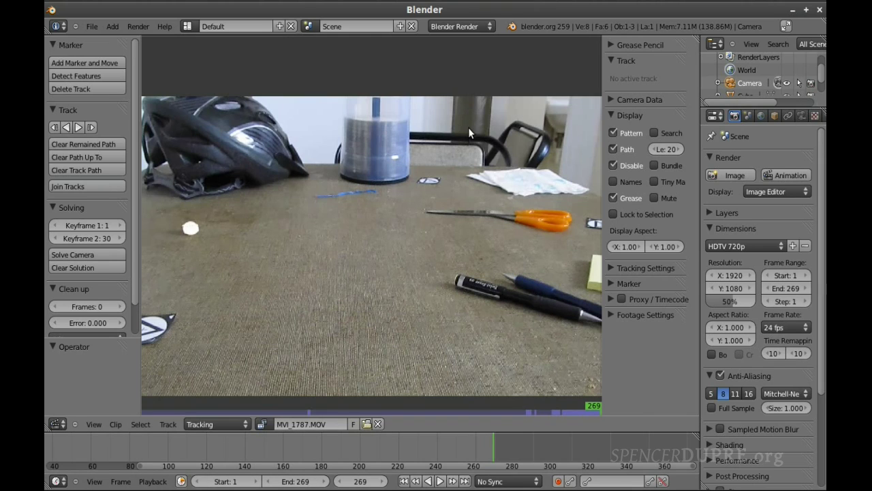
- Apply the HDTV 720p render preset and set the frame rate to 29.97 fps
{"action": "left_click", "coordinate": [767, 245]}
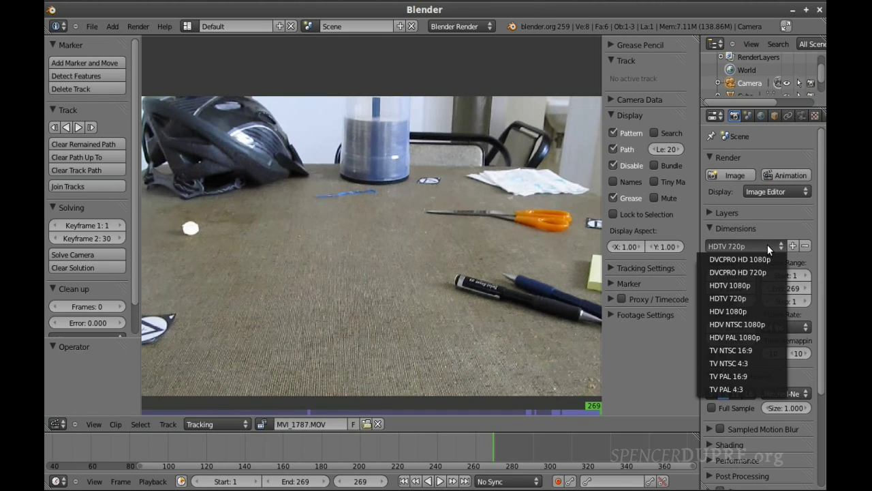
{"action": "left_click", "coordinate": [764, 298]}
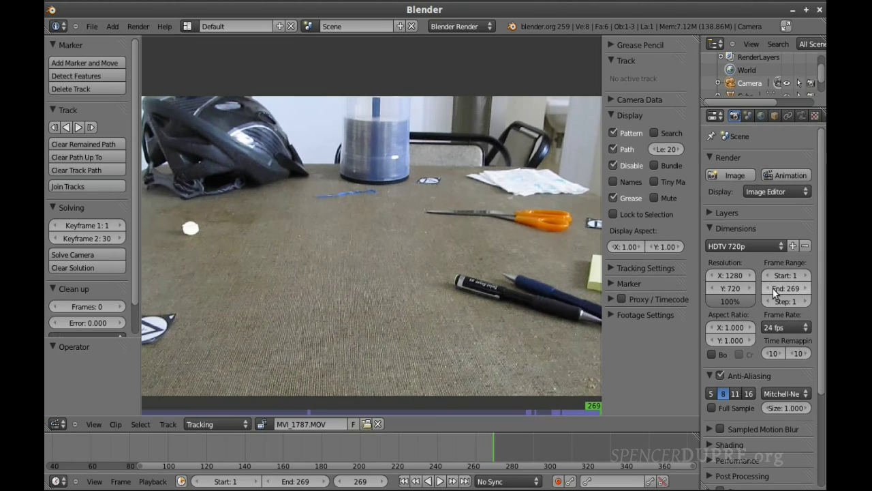
{"action": "left_click", "coordinate": [783, 321]}
{"action": "left_click", "coordinate": [794, 378]}
- Add a tracking marker at frame 269 and position it on the end of the blue thread in front of the disc spindle
{"action": "scroll", "coordinate": [407, 301], "scroll_direction": "down", "scroll_amount": 2}
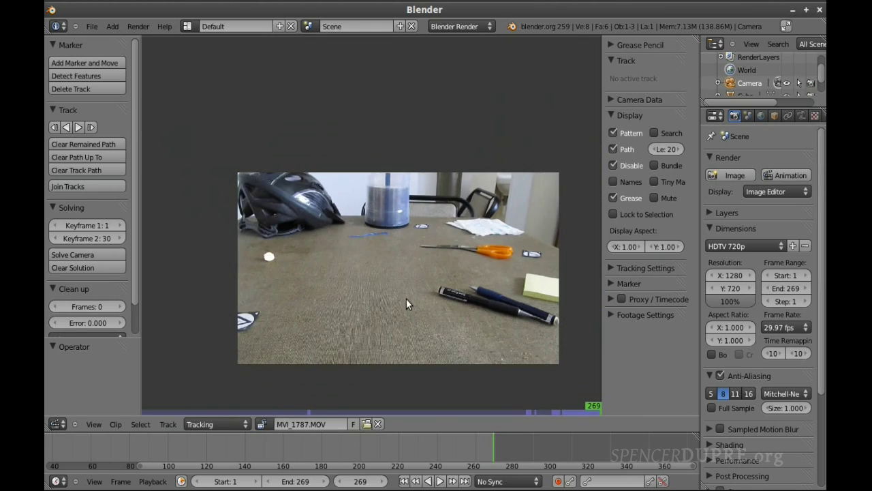
{"action": "scroll", "coordinate": [401, 293], "scroll_direction": "up", "scroll_amount": 2}
{"action": "scroll", "coordinate": [414, 312], "scroll_direction": "down", "scroll_amount": 2}
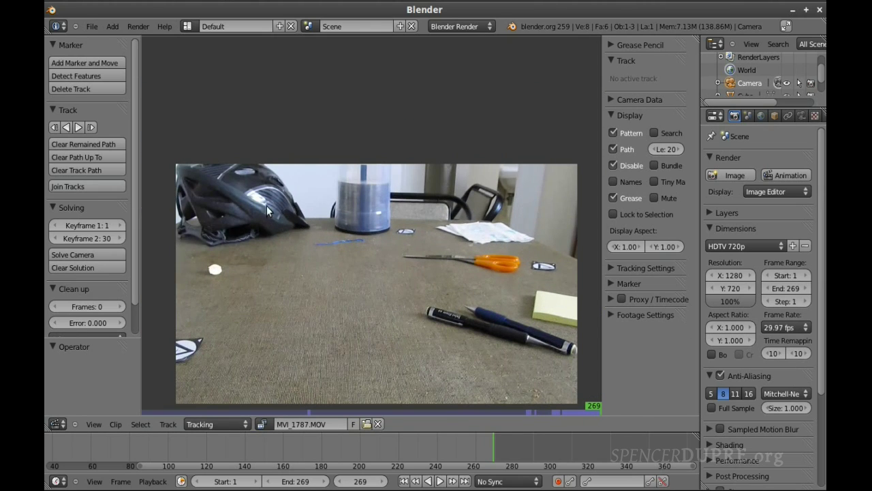
{"action": "left_click", "coordinate": [104, 64]}
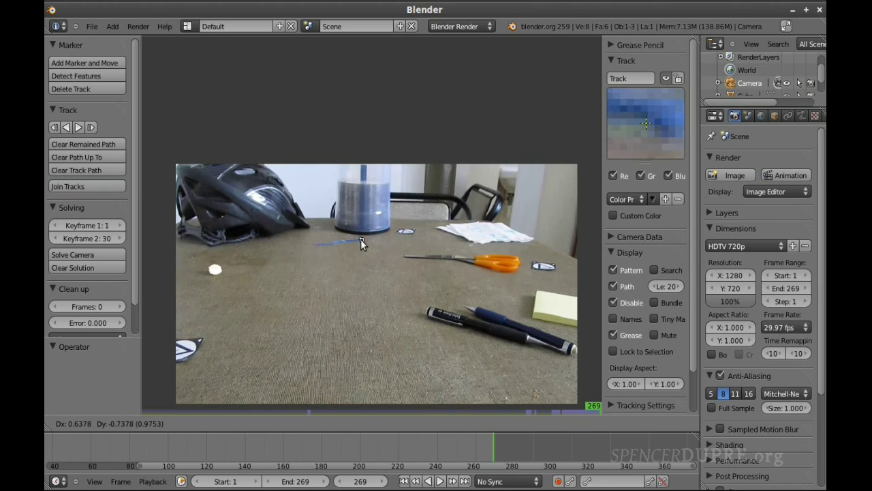
{"action": "left_click", "coordinate": [361, 240]}
{"action": "scroll", "coordinate": [361, 244], "scroll_direction": "up", "scroll_amount": 7}
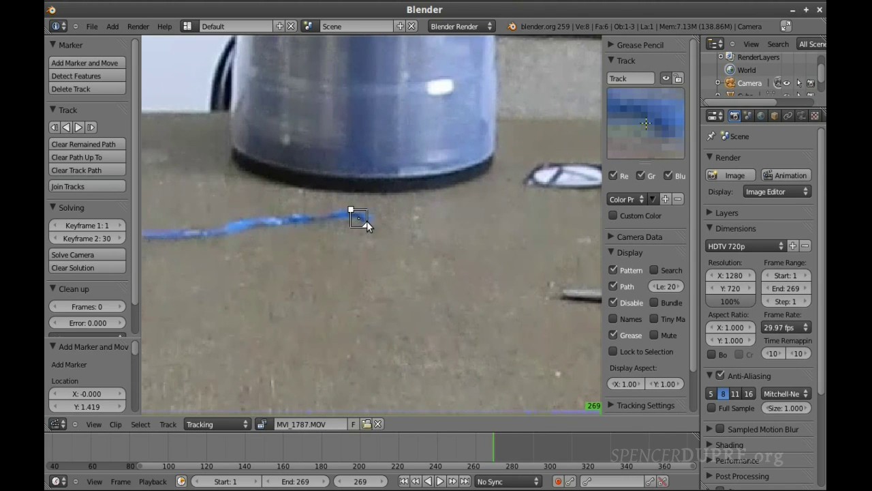
{"action": "key", "text": "g"}
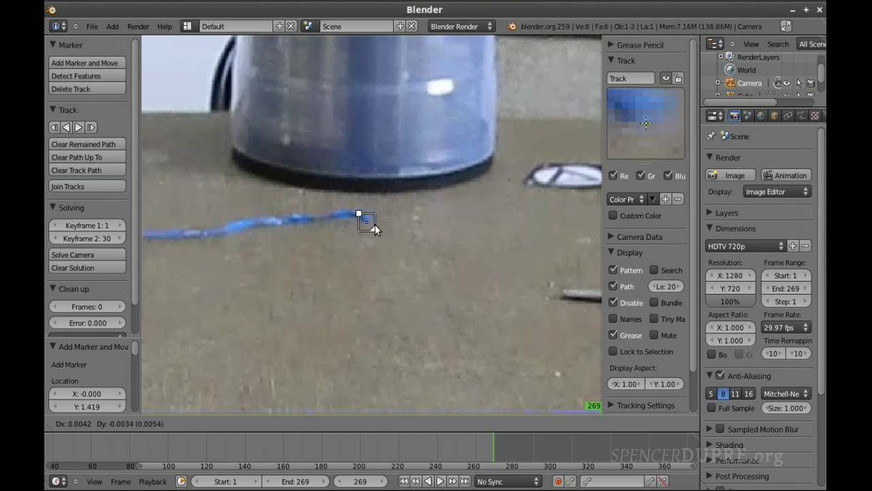
{"action": "left_click", "coordinate": [373, 227]}
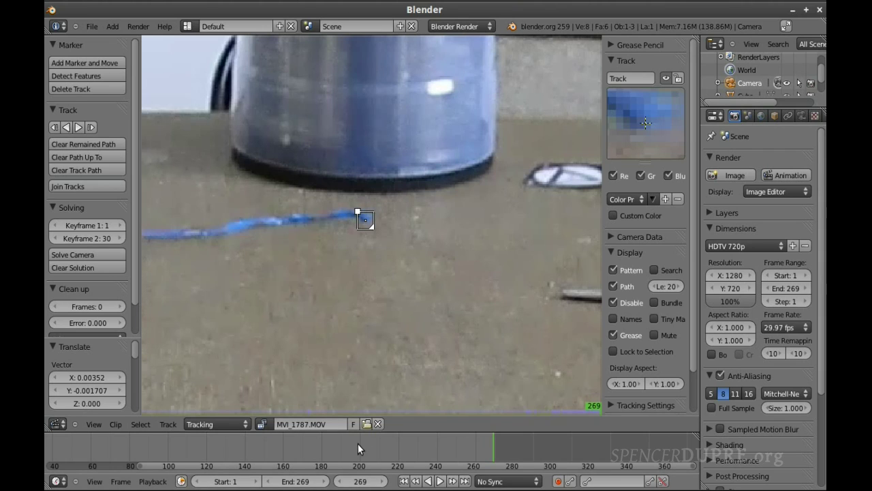
- Return to frame 1 and move the marker onto the same end of the blue thread
{"action": "scroll", "coordinate": [360, 443], "scroll_direction": "down", "scroll_amount": 2}
{"action": "middle_click_drag", "start_coordinate": [329, 440], "coordinate": [475, 467]}
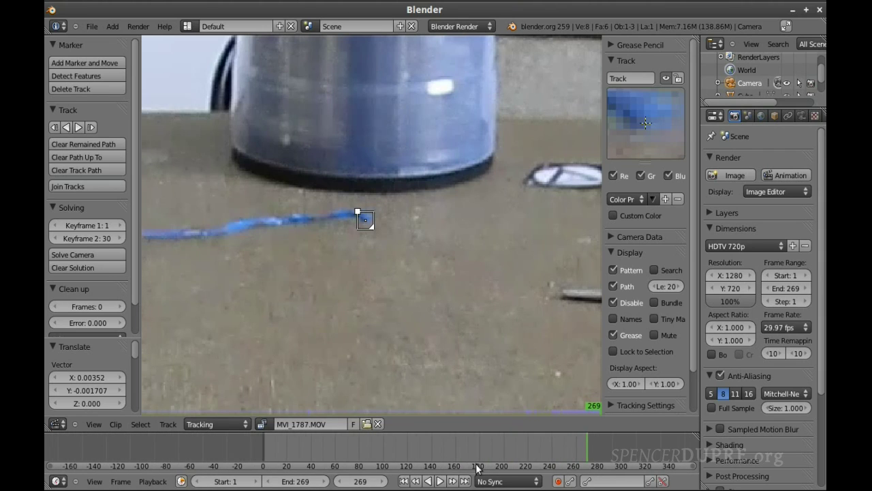
{"action": "left_click", "coordinate": [583, 449]}
{"action": "key", "text": "Right"}
{"action": "key", "text": "Right"}
{"action": "key", "text": "Right"}
{"action": "key", "text": "shift+Left"}
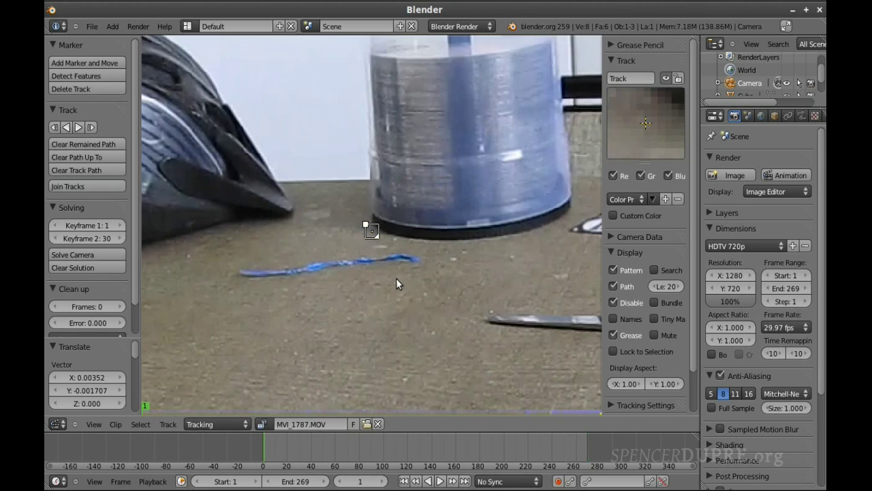
{"action": "scroll", "coordinate": [394, 272], "scroll_direction": "up", "scroll_amount": 2}
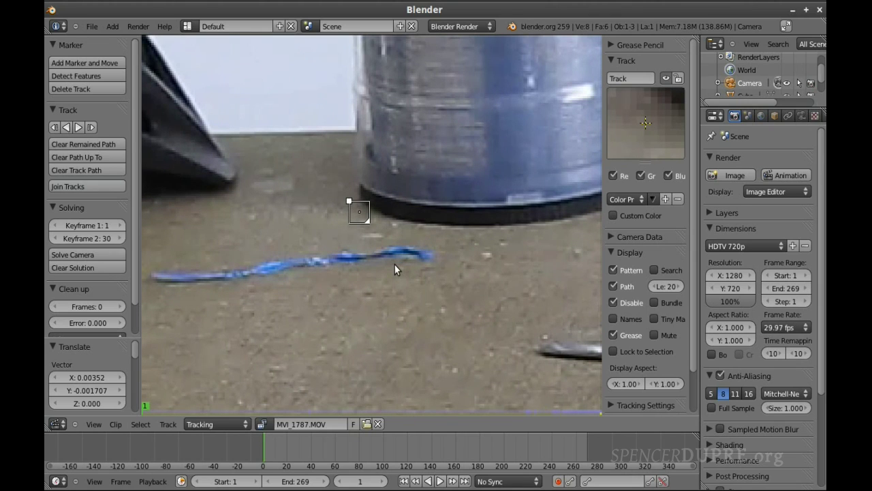
{"action": "key", "text": "g"}
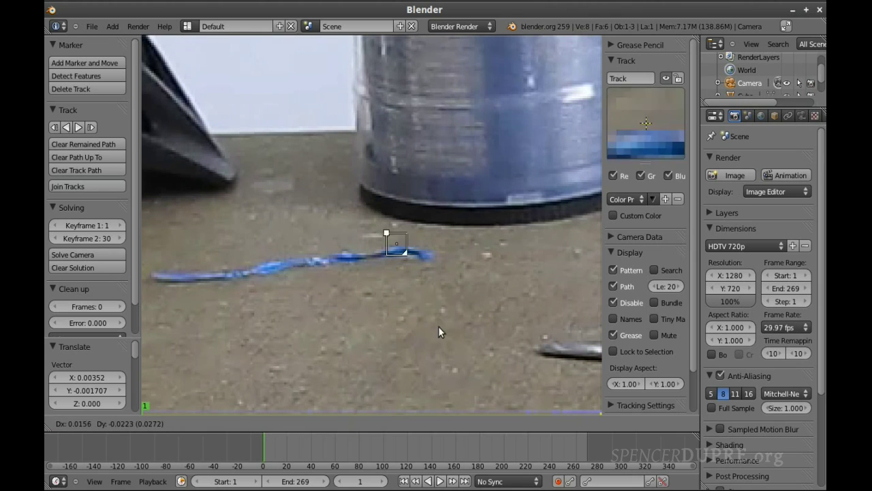
{"action": "left_click", "coordinate": [459, 337]}
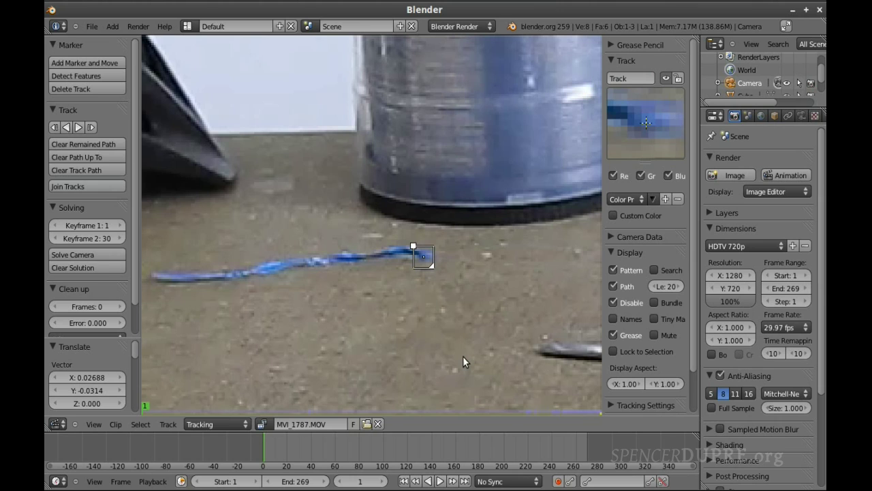
- Try to track the blue thread marker forward from frame 1 using the KLT tracker
{"action": "left_click", "coordinate": [79, 128]}
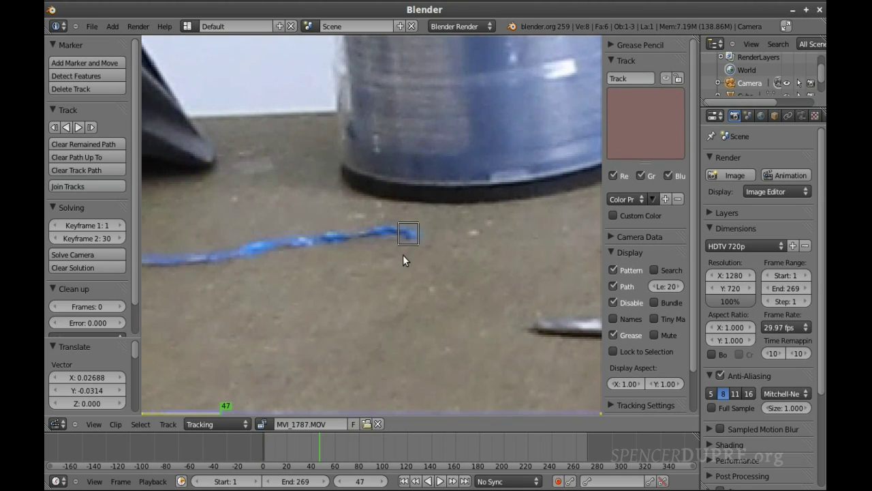
{"action": "scroll", "coordinate": [403, 254], "scroll_direction": "up", "scroll_amount": 1}
{"action": "scroll", "coordinate": [405, 253], "scroll_direction": "up", "scroll_amount": 1}
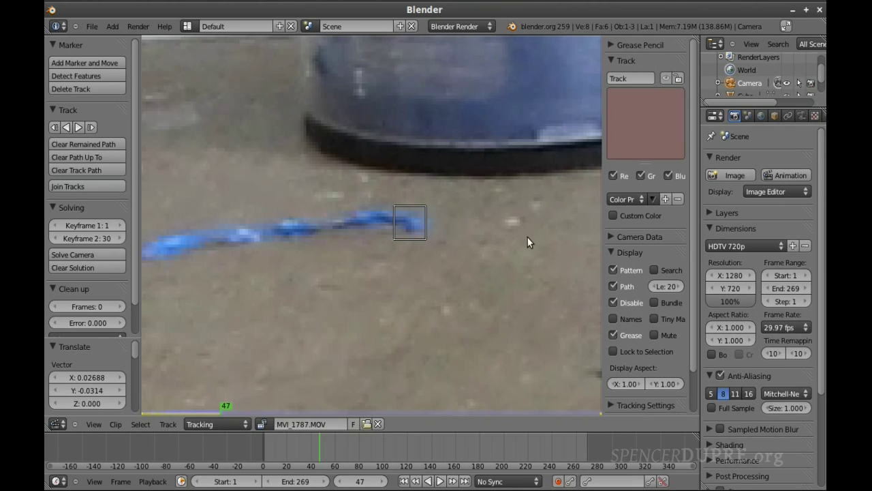
- Set the marker's tracker type to SAD in the tracking settings
{"action": "left_click", "coordinate": [610, 253]}
{"action": "scroll", "coordinate": [592, 267], "scroll_direction": "down", "scroll_amount": 2}
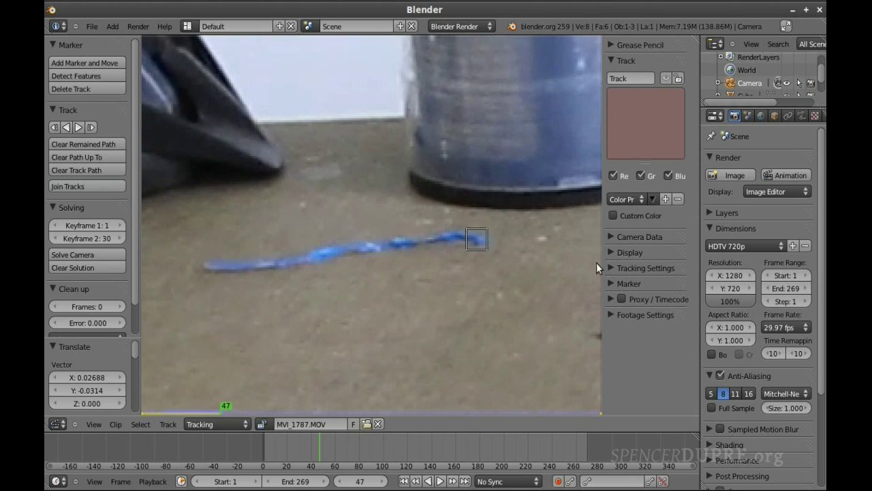
{"action": "left_click", "coordinate": [610, 269]}
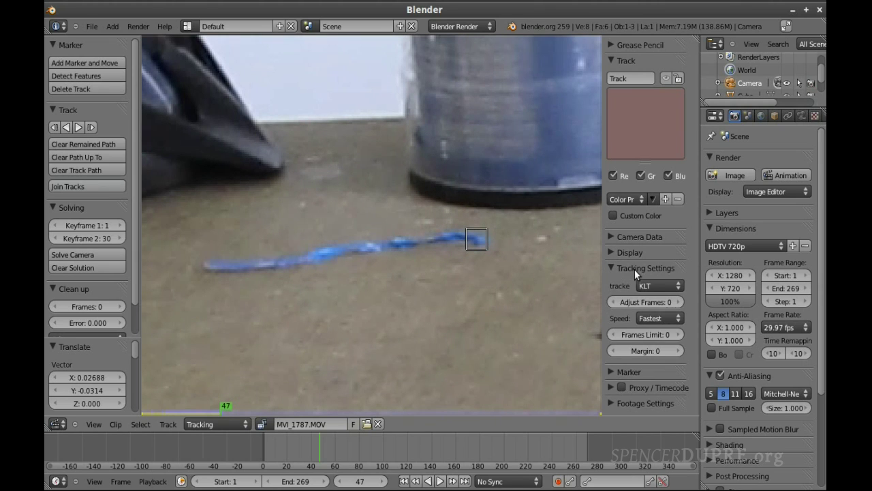
{"action": "left_click", "coordinate": [655, 283]}
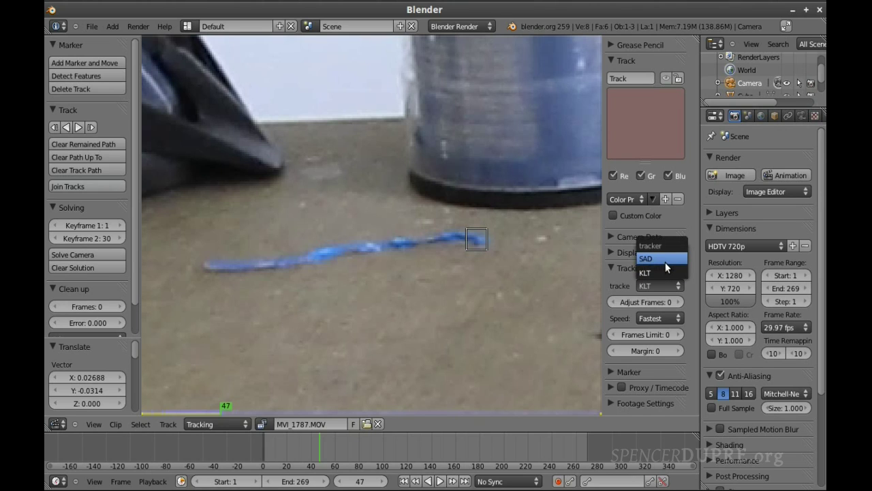
{"action": "left_click", "coordinate": [666, 259]}
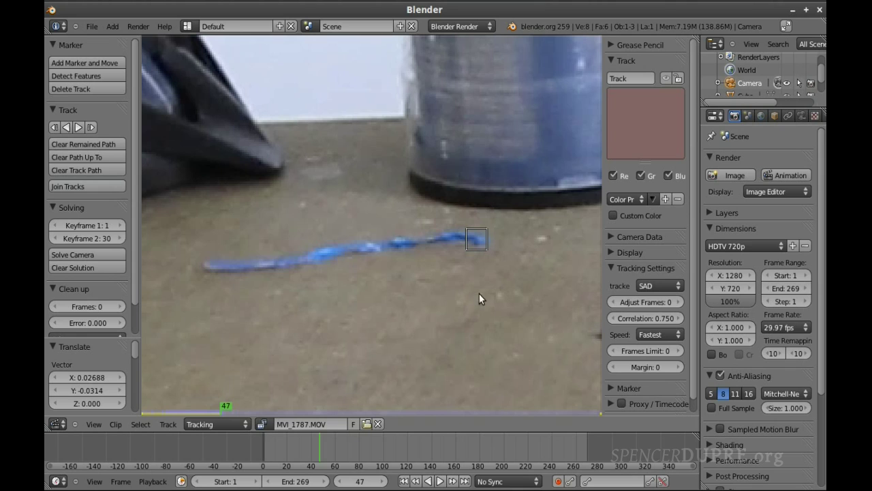
- Track the blue thread marker forward from frame 1 through the clip with SAD, and return to the first frame
{"action": "key", "text": "shift+ctrl+t"}
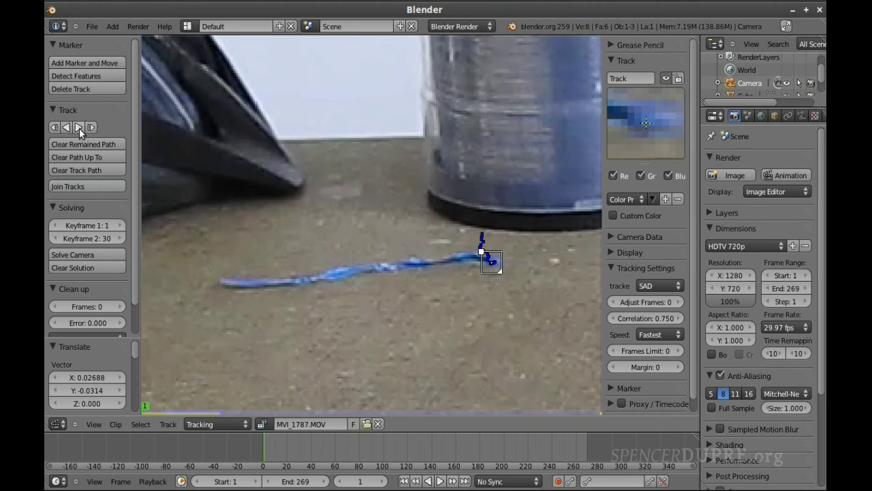
{"action": "key", "text": "ctrl+t"}
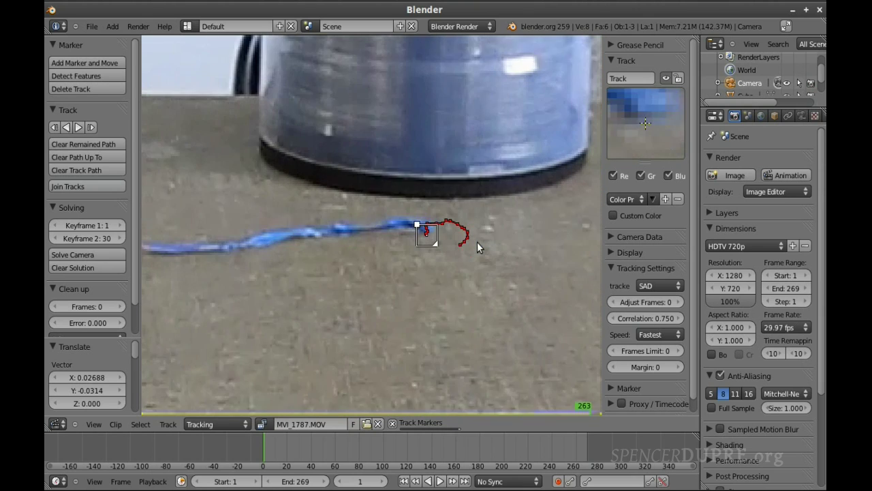
{"action": "key", "text": "shift+Left"}
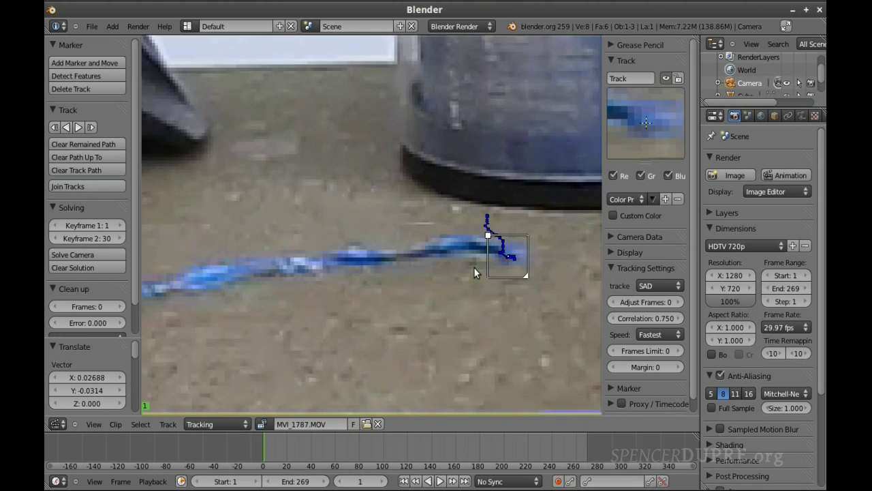
{"action": "scroll", "coordinate": [473, 271], "scroll_direction": "down", "scroll_amount": 3}
{"action": "scroll", "coordinate": [475, 275], "scroll_direction": "down", "scroll_amount": 2}
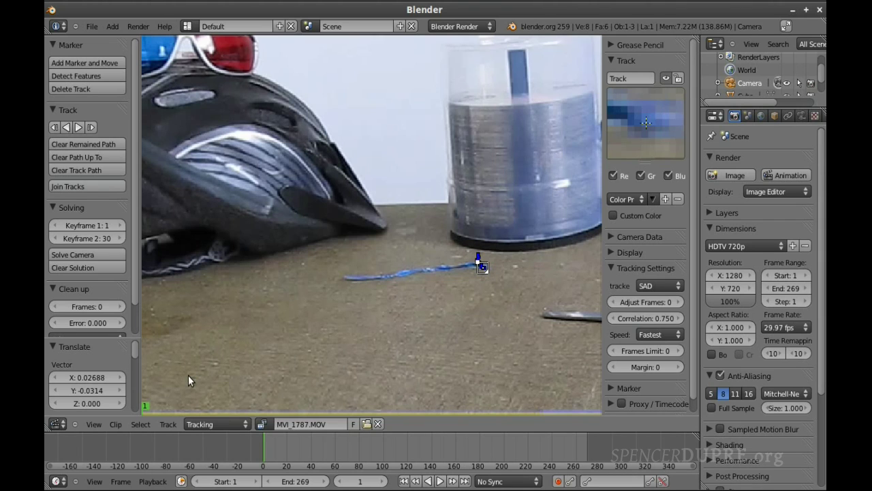
- Add a second tracking marker at frame 1 on the left corner of the yellow note pad
{"action": "scroll", "coordinate": [470, 261], "scroll_direction": "down", "scroll_amount": 4}
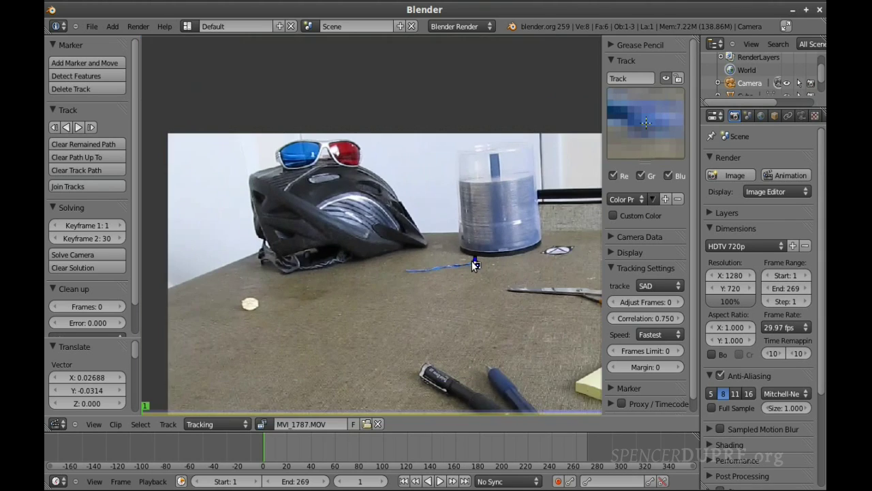
{"action": "scroll", "coordinate": [472, 263], "scroll_direction": "up", "scroll_amount": 4}
{"action": "scroll", "coordinate": [379, 287], "scroll_direction": "down", "scroll_amount": 4}
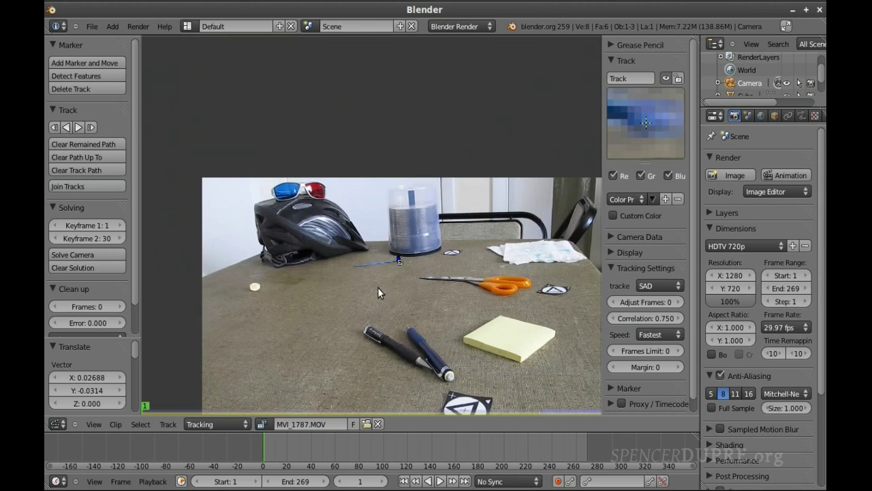
{"action": "middle_click_drag", "start_coordinate": [383, 290], "coordinate": [332, 235]}
{"action": "scroll", "coordinate": [332, 235], "scroll_direction": "up", "scroll_amount": 4}
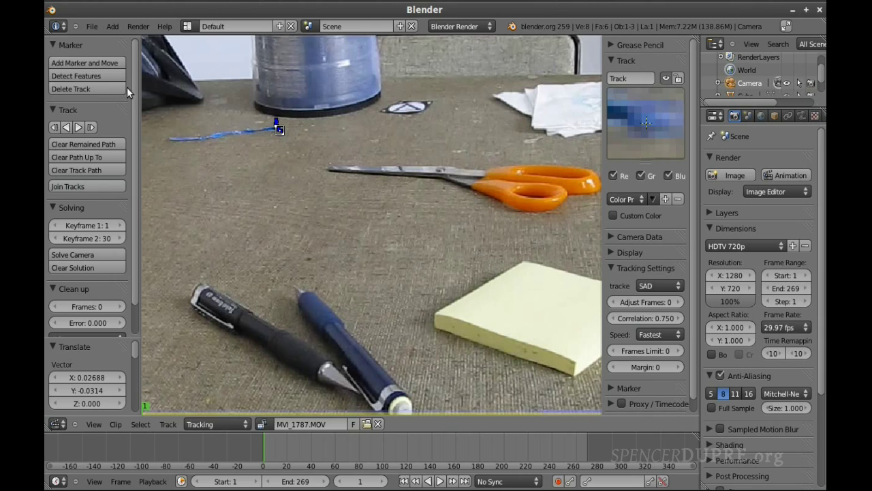
{"action": "left_click", "coordinate": [121, 63]}
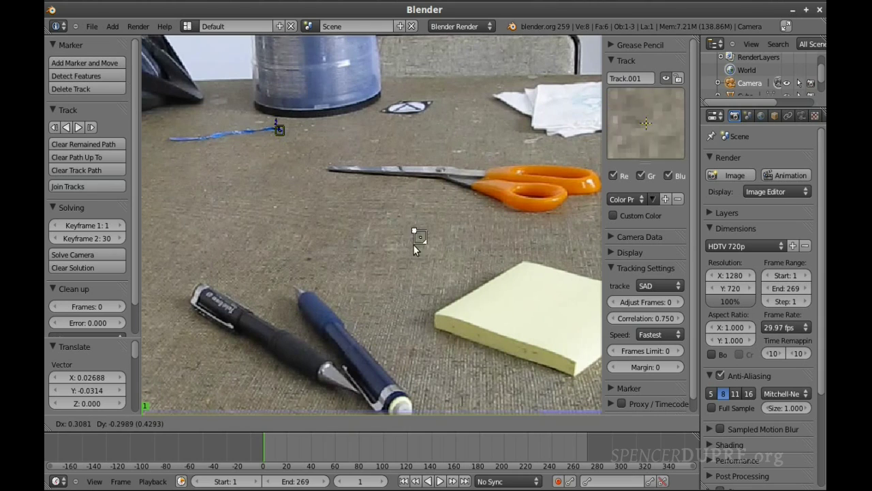
{"action": "left_click", "coordinate": [434, 312]}
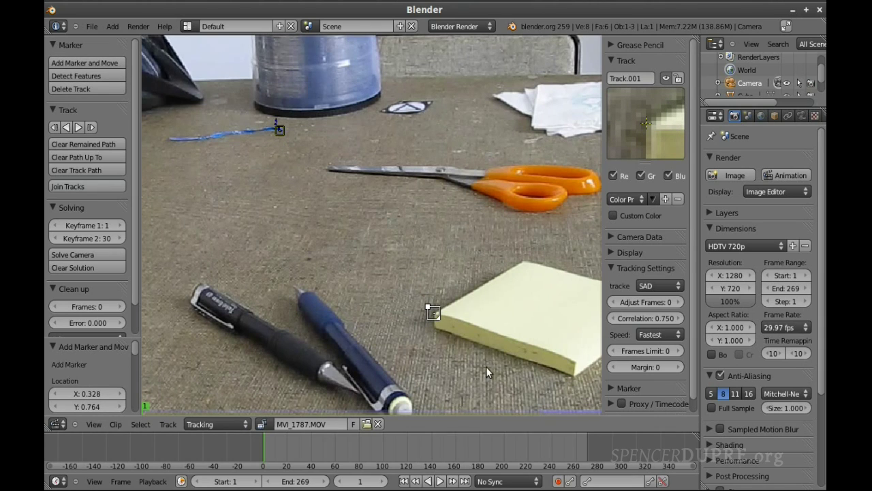
- Track the note pad marker forward and realign it with the pad's corner at frame 228
{"action": "left_click", "coordinate": [90, 127]}
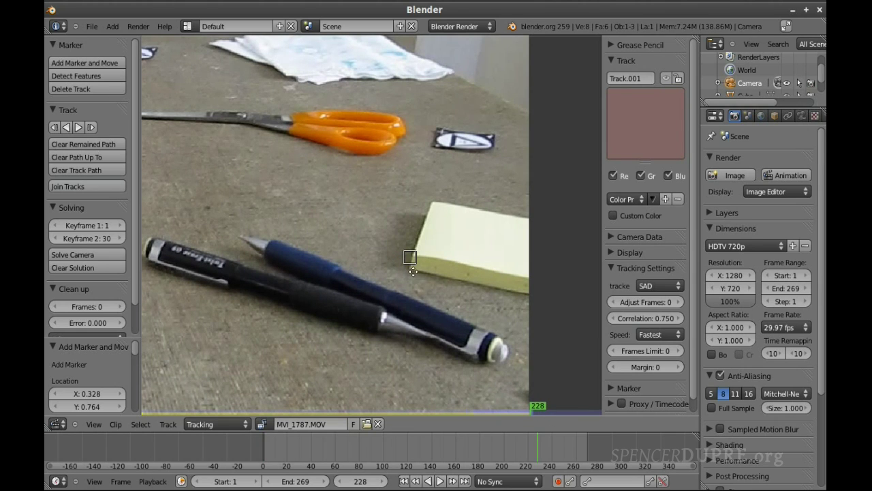
{"action": "scroll", "coordinate": [409, 273], "scroll_direction": "up", "scroll_amount": 5}
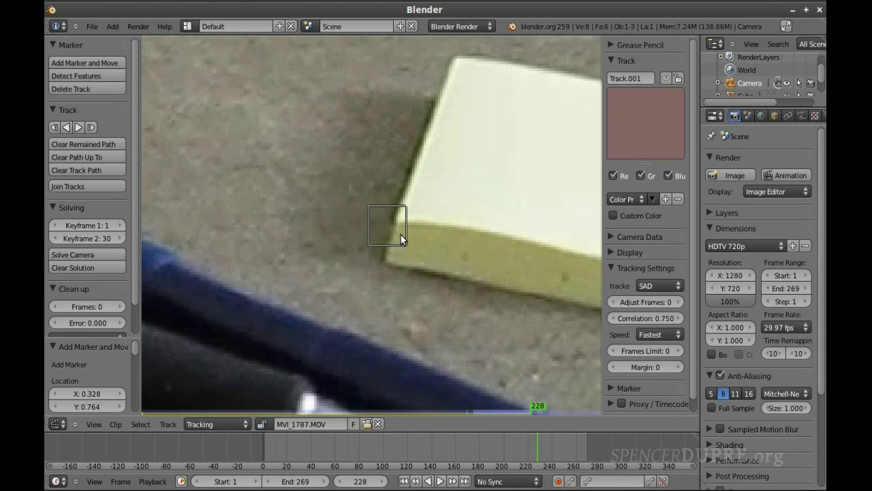
{"action": "left_click_drag", "start_coordinate": [400, 234], "coordinate": [410, 231]}
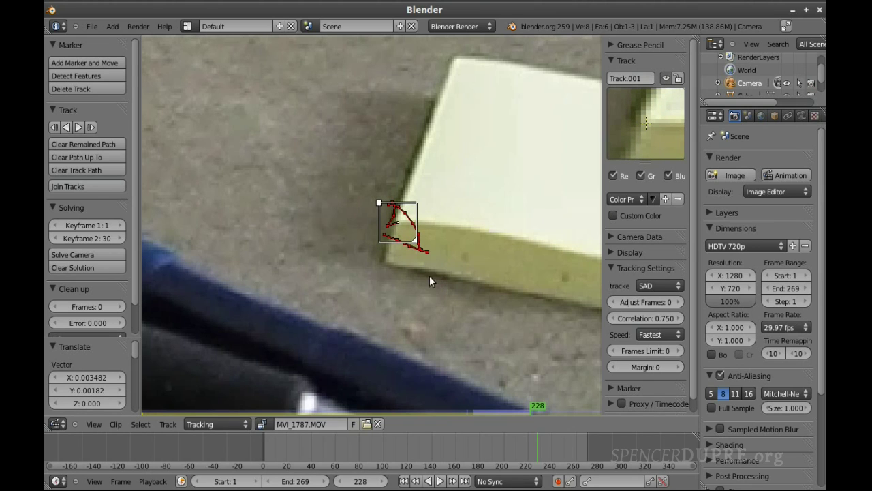
- Track the note pad marker onward from frame 228 to the clip's end and return to frame 1
{"action": "left_click", "coordinate": [77, 127]}
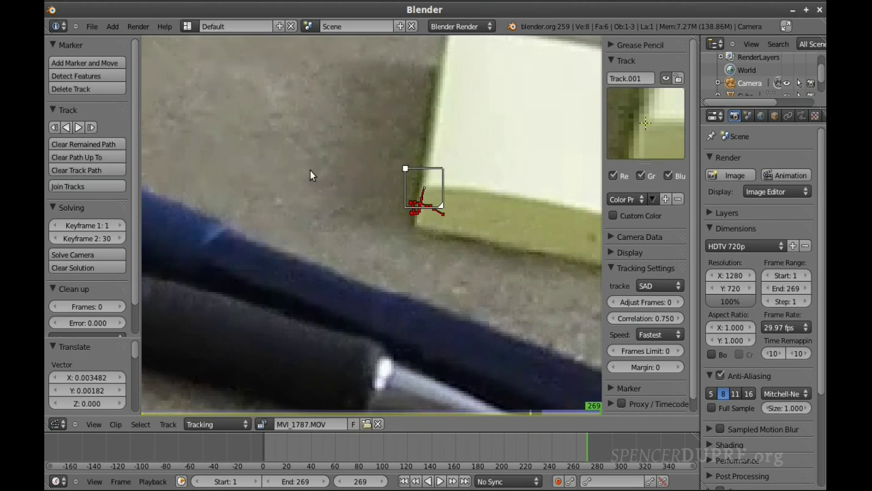
{"action": "key", "text": "shift+Left"}
{"action": "scroll", "coordinate": [359, 220], "scroll_direction": "down", "scroll_amount": 4}
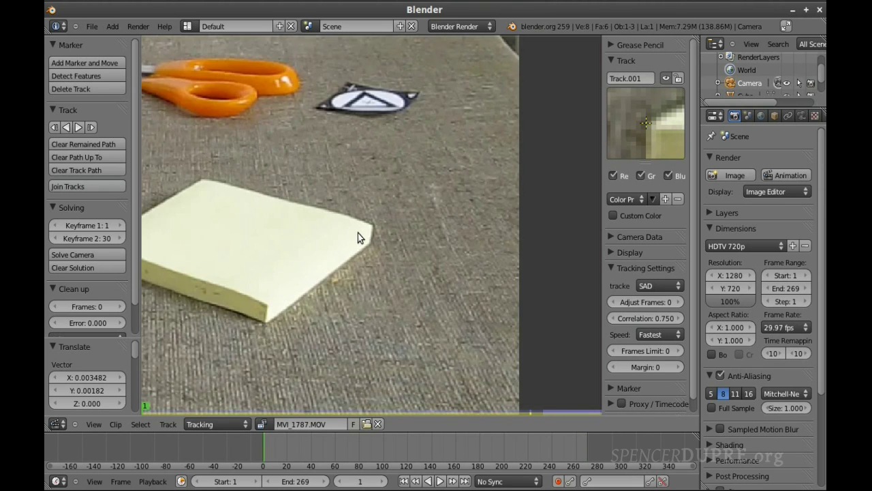
- Add a marker at frame 1 on the white papers' lower corner, track it forward to frame 269 and return to frame 1
{"action": "middle_click_drag", "start_coordinate": [283, 235], "coordinate": [468, 264]}
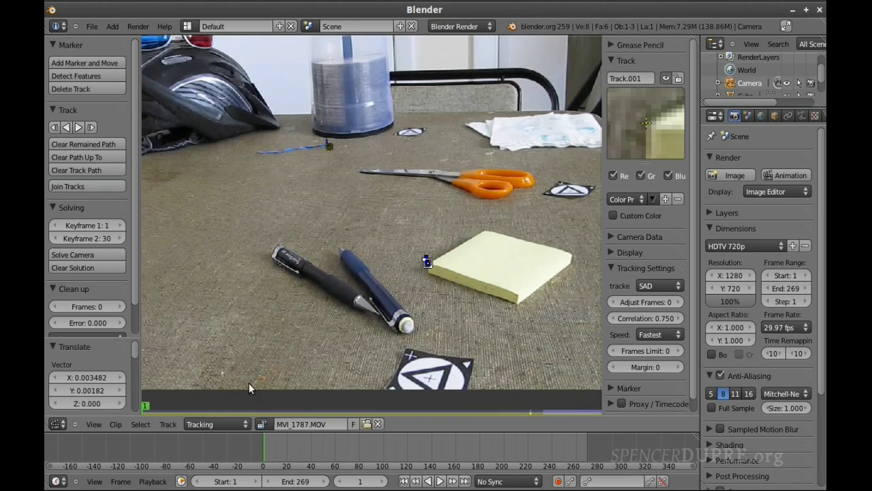
{"action": "left_click_drag", "start_coordinate": [285, 455], "coordinate": [299, 437]}
{"action": "scroll", "coordinate": [359, 325], "scroll_direction": "down", "scroll_amount": 1}
{"action": "middle_click_drag", "start_coordinate": [335, 256], "coordinate": [289, 317]}
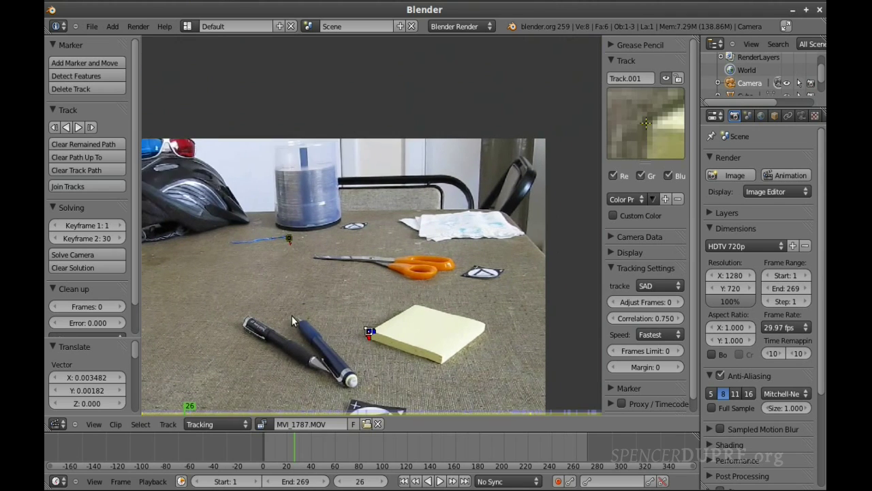
{"action": "scroll", "coordinate": [453, 240], "scroll_direction": "up", "scroll_amount": 4}
{"action": "scroll", "coordinate": [347, 227], "scroll_direction": "up", "scroll_amount": 1}
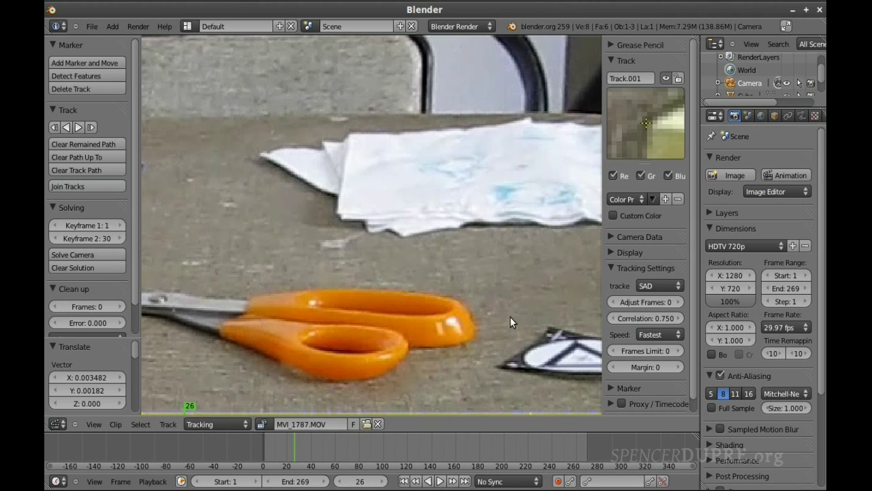
{"action": "key", "text": "shift+Left"}
{"action": "left_click", "coordinate": [113, 62]}
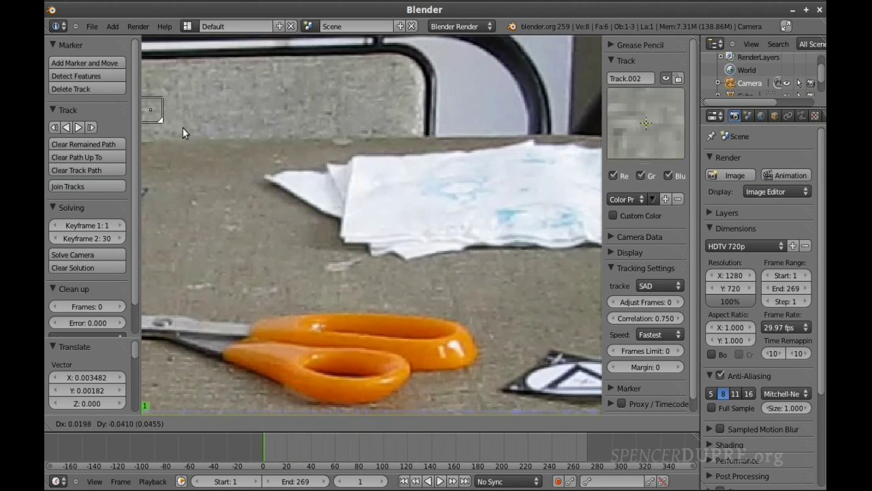
{"action": "left_click", "coordinate": [407, 268]}
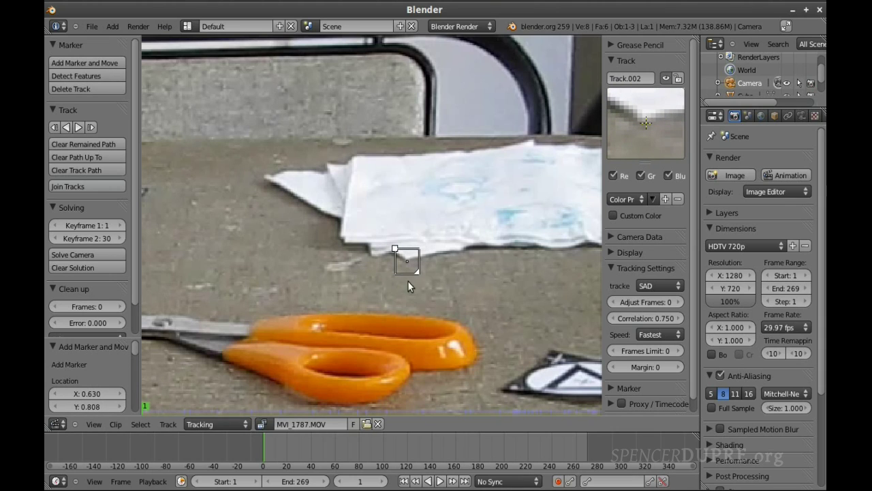
{"action": "left_click", "coordinate": [79, 127]}
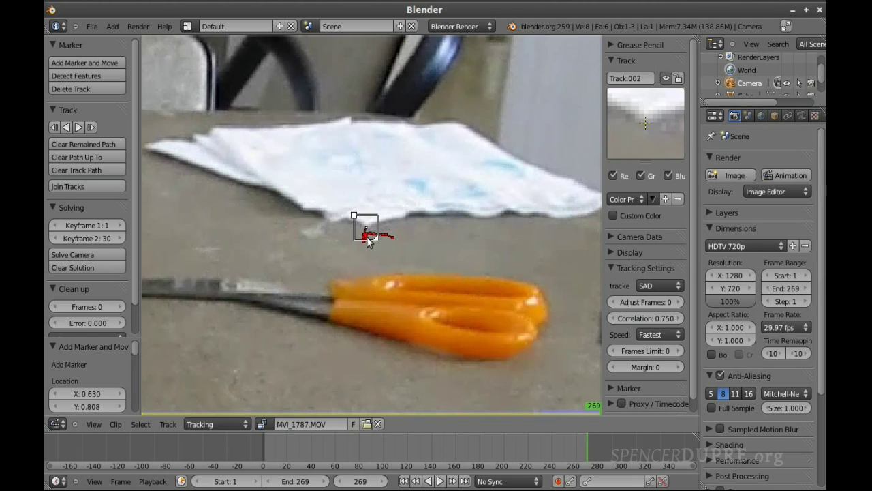
{"action": "key", "text": "shift+Left"}
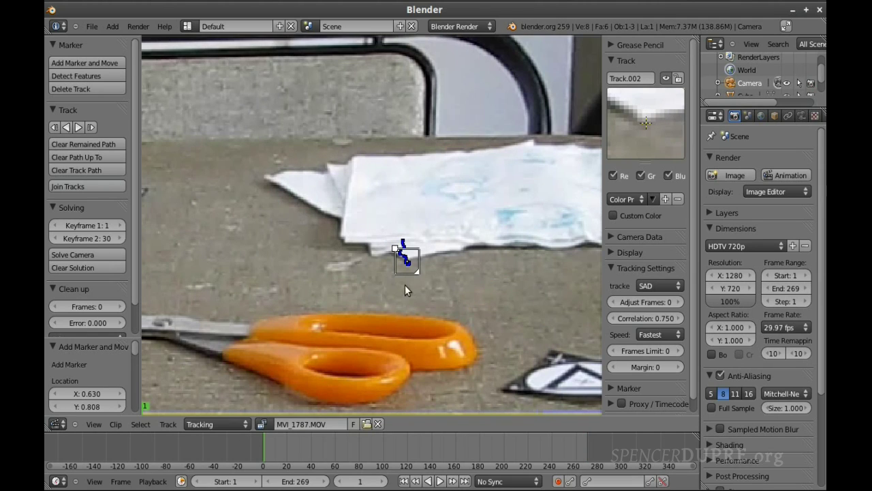
- Add a marker at frame 1 on the left tip of the white papers, track it through the clip and return to frame 1
{"action": "left_click", "coordinate": [63, 66]}
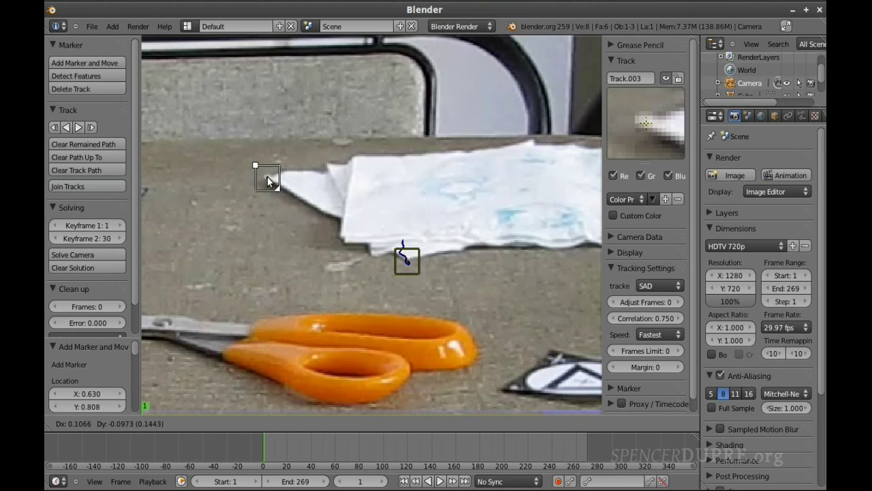
{"action": "left_click", "coordinate": [267, 178]}
{"action": "left_click", "coordinate": [78, 126]}
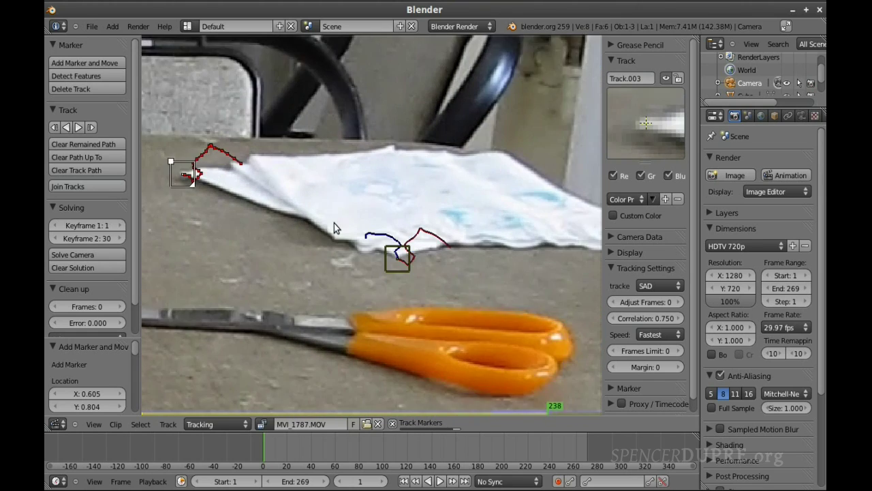
{"action": "key", "text": "shift+Left"}
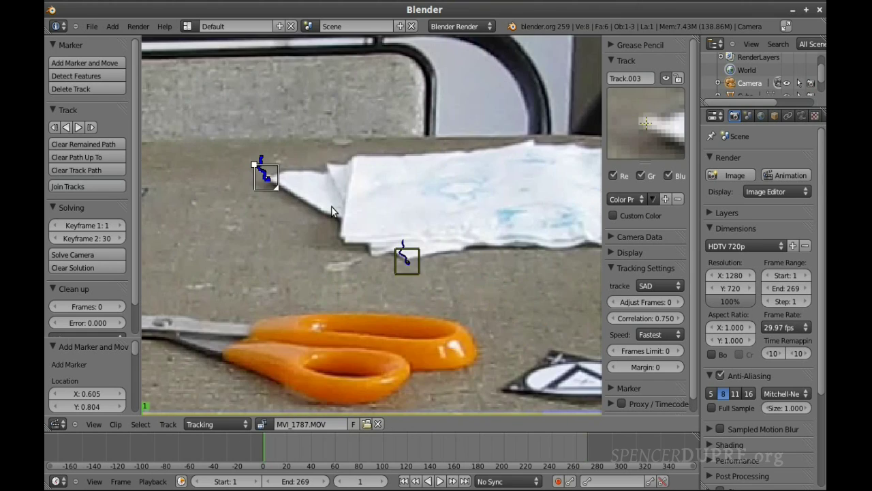
- Add a marker at frame 1 on the small bracket joining the chair's backrest to its black frame, and track it forward
{"action": "middle_click_drag", "start_coordinate": [313, 144], "coordinate": [357, 309]}
{"action": "scroll", "coordinate": [357, 309], "scroll_direction": "up", "scroll_amount": 1}
{"action": "left_click", "coordinate": [102, 63]}
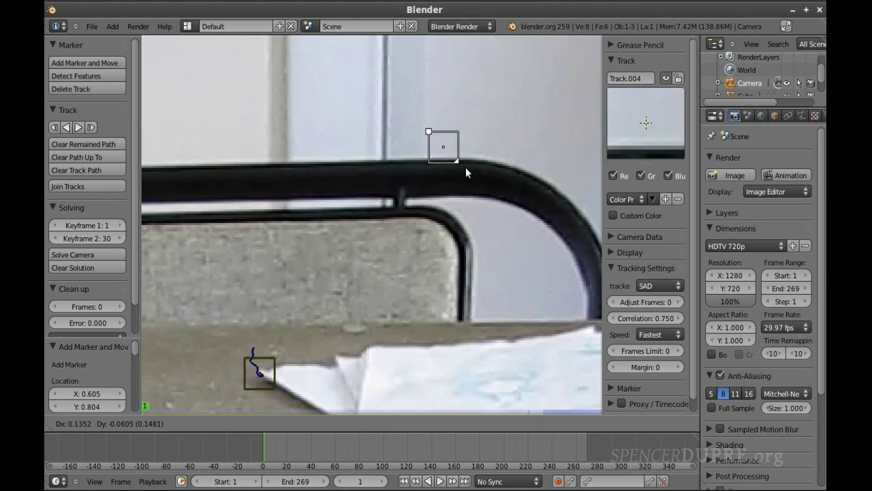
{"action": "left_click", "coordinate": [399, 208]}
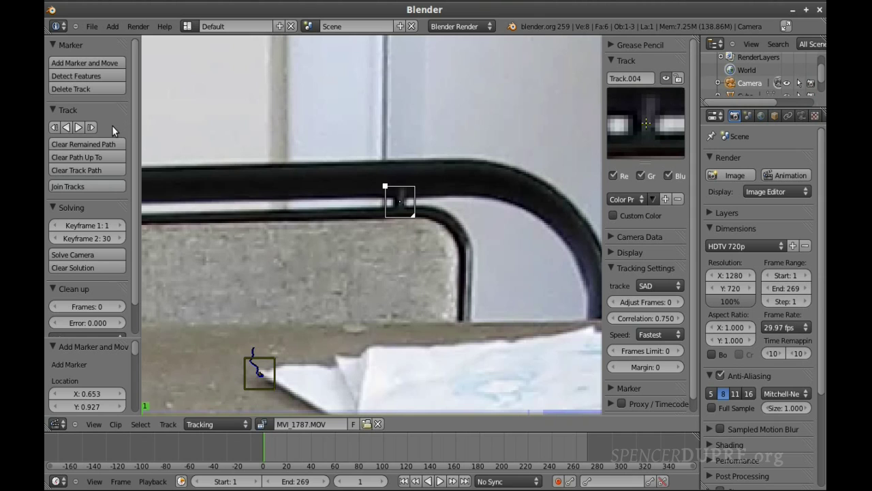
{"action": "left_click", "coordinate": [86, 127]}
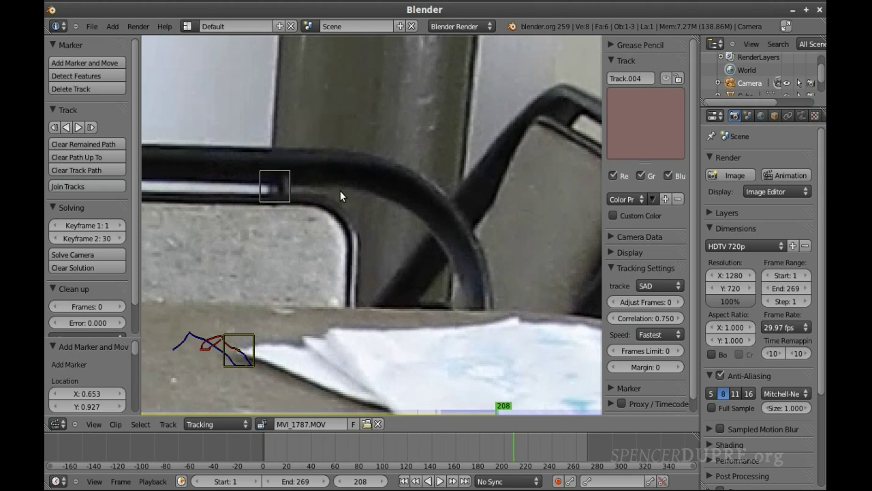
- Realign the chair marker with the bracket at frame 208, track it onward to frame 269 and return to frame 1
{"action": "key", "text": "g"}
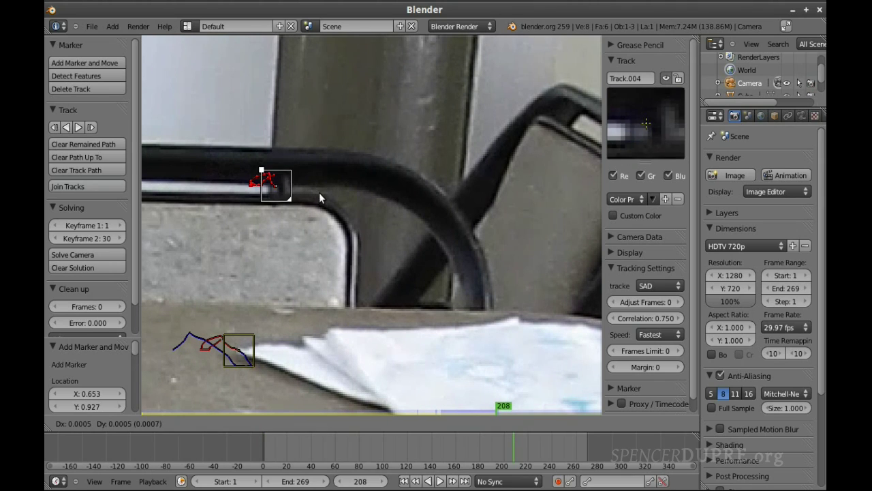
{"action": "left_click", "coordinate": [325, 192]}
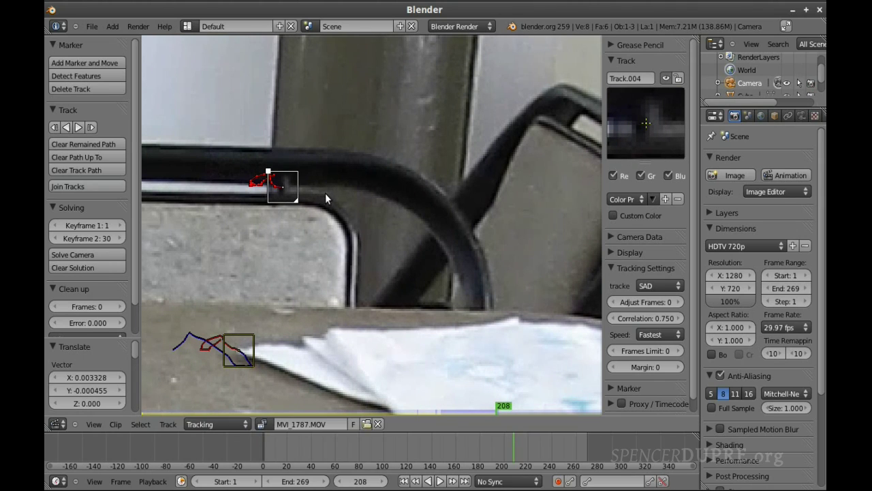
{"action": "left_click", "coordinate": [80, 125]}
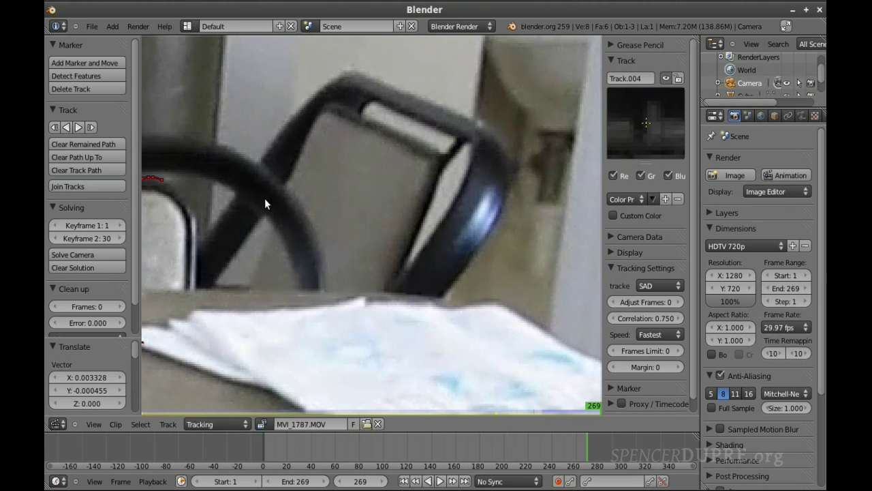
{"action": "scroll", "coordinate": [360, 232], "scroll_direction": "down", "scroll_amount": 3}
{"action": "scroll", "coordinate": [366, 249], "scroll_direction": "up", "scroll_amount": 2}
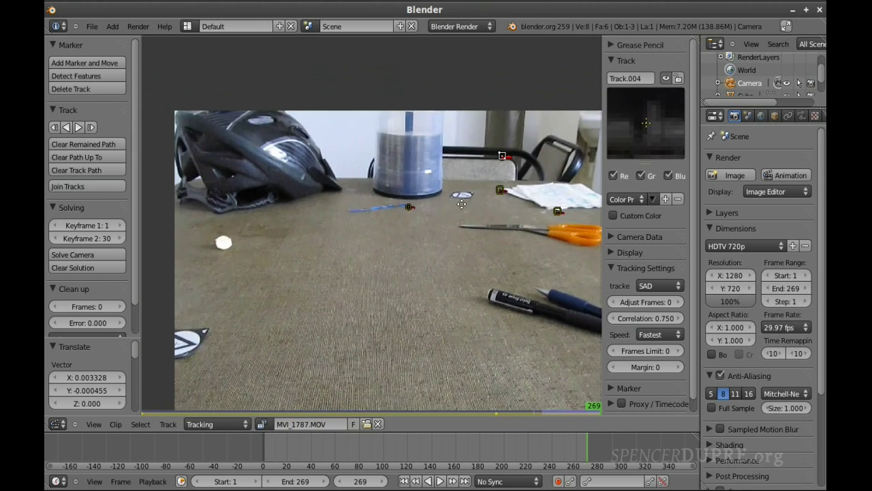
{"action": "key", "text": "shift+Left"}
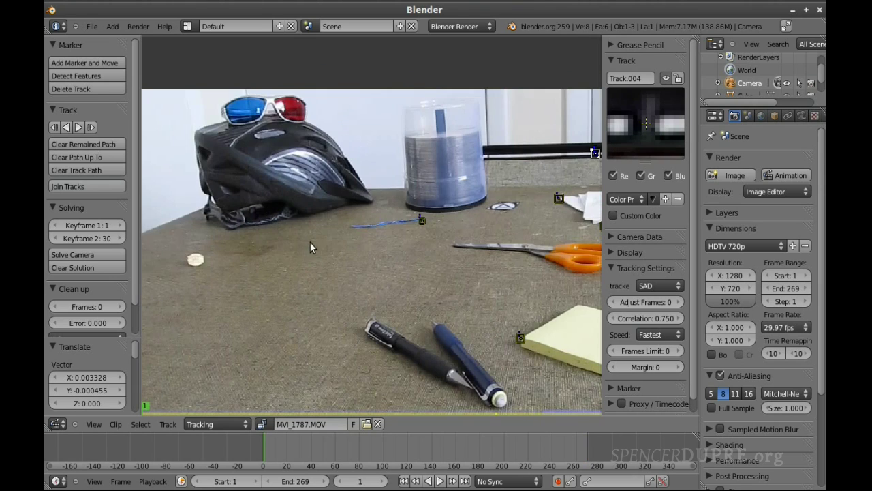
{"action": "scroll", "coordinate": [276, 235], "scroll_direction": "up", "scroll_amount": 3}
{"action": "scroll", "coordinate": [380, 242], "scroll_direction": "up", "scroll_amount": 2}
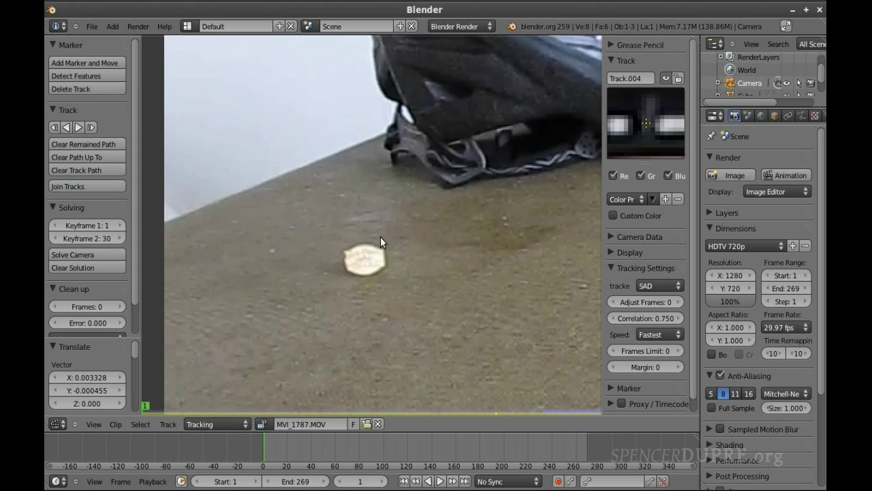
{"action": "left_click", "coordinate": [93, 66]}
{"action": "left_click", "coordinate": [417, 278]}
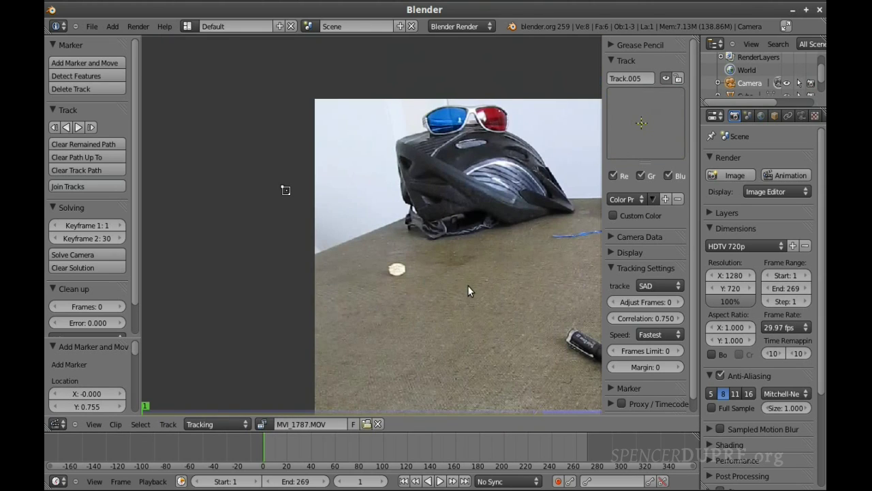
{"action": "middle_click_drag", "start_coordinate": [467, 283], "coordinate": [279, 256]}
{"action": "scroll", "coordinate": [282, 255], "scroll_direction": "down", "scroll_amount": 3}
{"action": "key", "text": "x"}
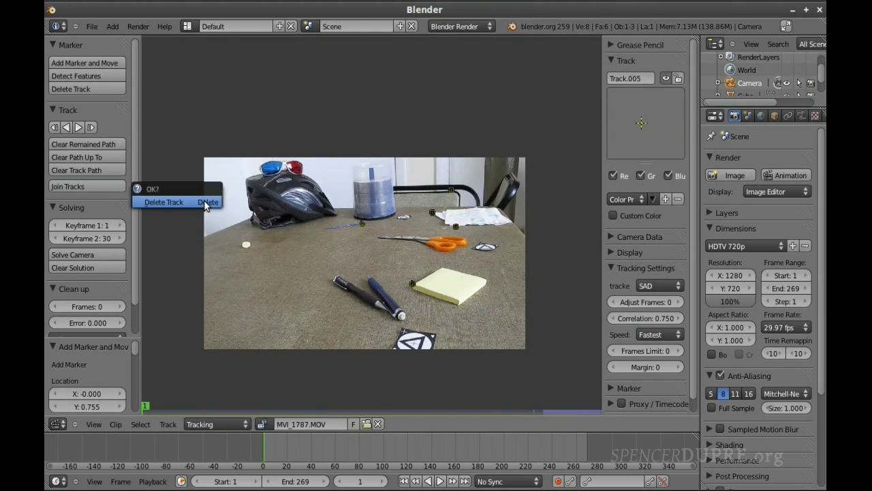
{"action": "left_click", "coordinate": [209, 201]}
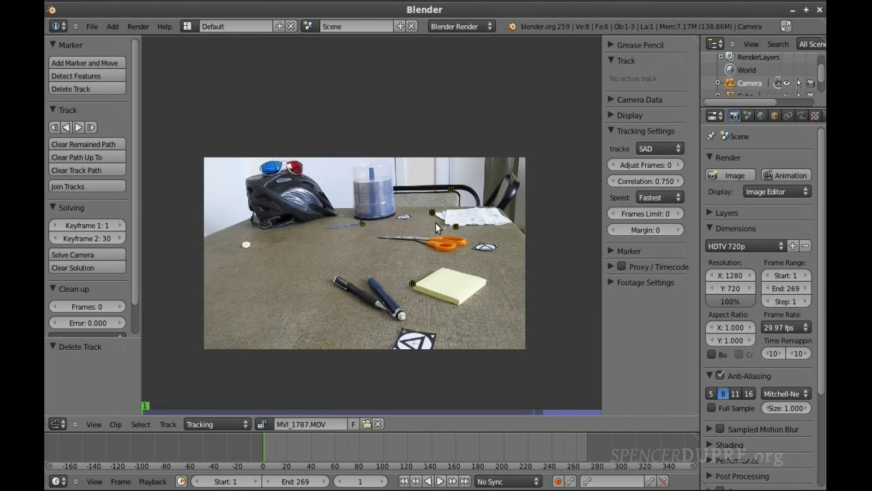
- Add a marker at frame 1 on the upper-left edge of the white round object lying on the table near the helmet
{"action": "scroll", "coordinate": [455, 232], "scroll_direction": "up", "scroll_amount": 1}
{"action": "middle_click_drag", "start_coordinate": [314, 239], "coordinate": [360, 244]}
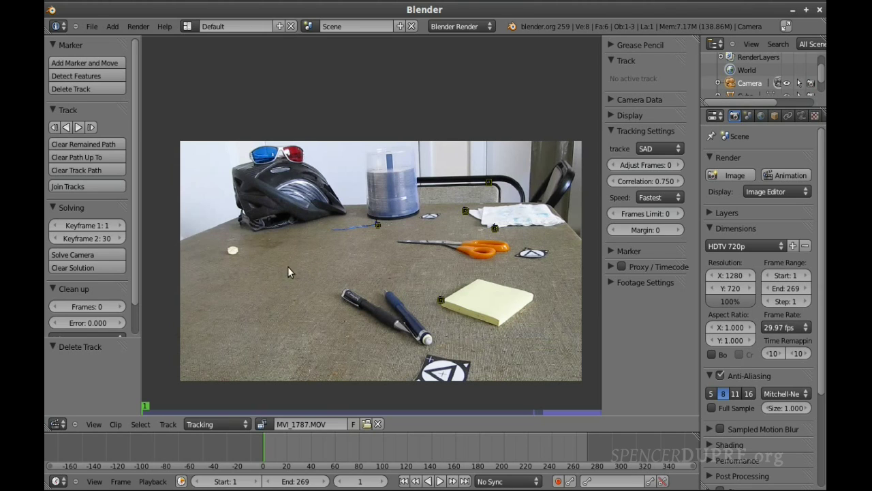
{"action": "scroll", "coordinate": [279, 267], "scroll_direction": "up", "scroll_amount": 3}
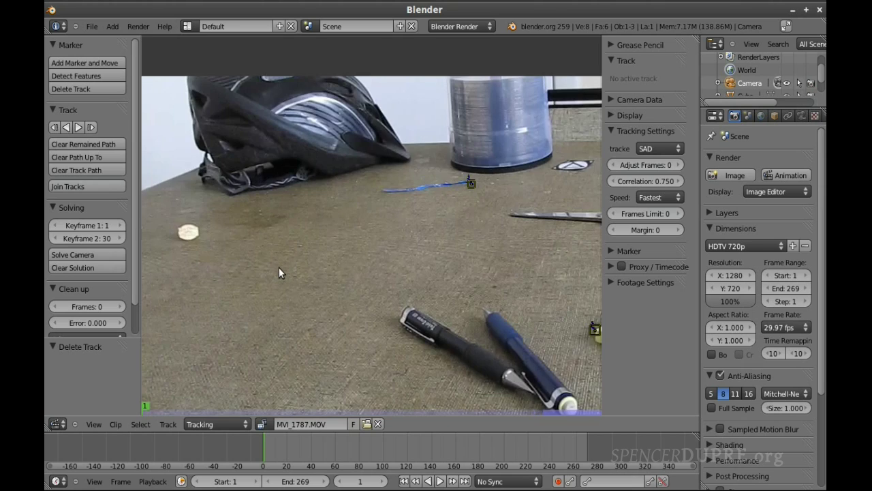
{"action": "scroll", "coordinate": [279, 265], "scroll_direction": "down", "scroll_amount": 2}
{"action": "middle_click_drag", "start_coordinate": [315, 272], "coordinate": [302, 288]}
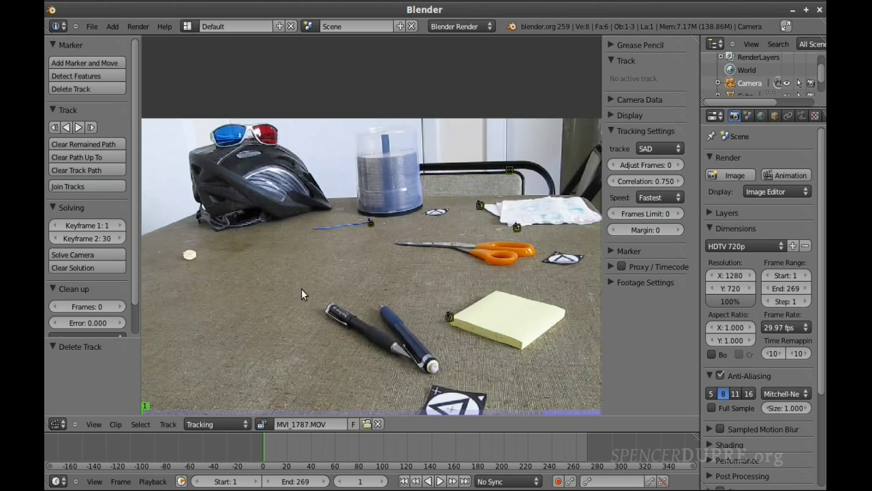
{"action": "middle_click_drag", "start_coordinate": [242, 218], "coordinate": [403, 258]}
{"action": "scroll", "coordinate": [399, 267], "scroll_direction": "up", "scroll_amount": 2}
{"action": "scroll", "coordinate": [397, 271], "scroll_direction": "up", "scroll_amount": 3}
{"action": "middle_click_drag", "start_coordinate": [314, 326], "coordinate": [363, 190]}
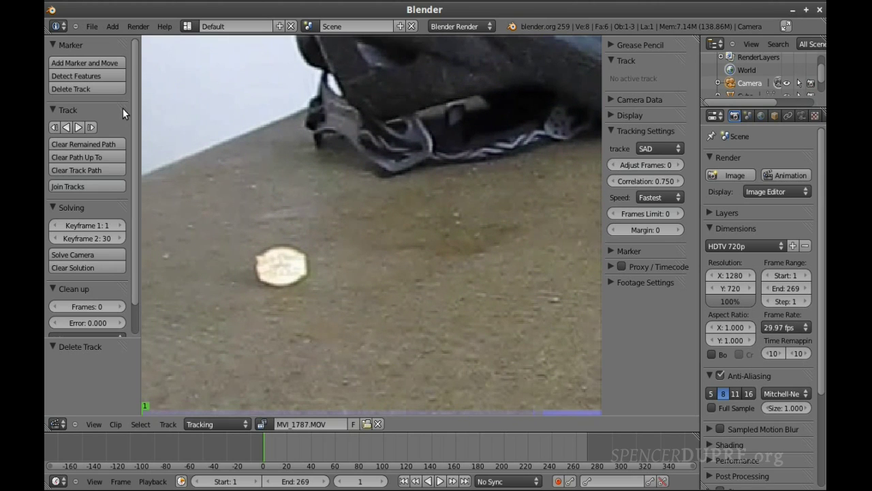
{"action": "left_click", "coordinate": [102, 62]}
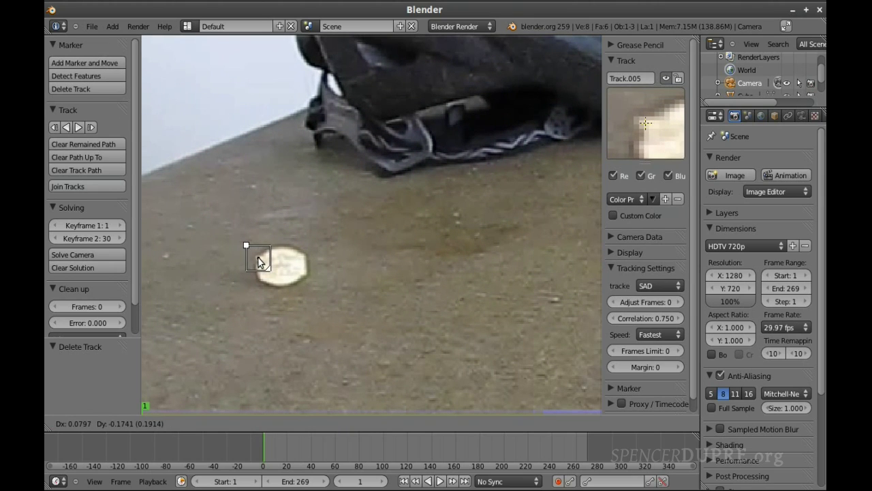
{"action": "left_click", "coordinate": [259, 264]}
- Track the round object's marker forward to frame 269 and return to frame 1
{"action": "left_click", "coordinate": [77, 126]}
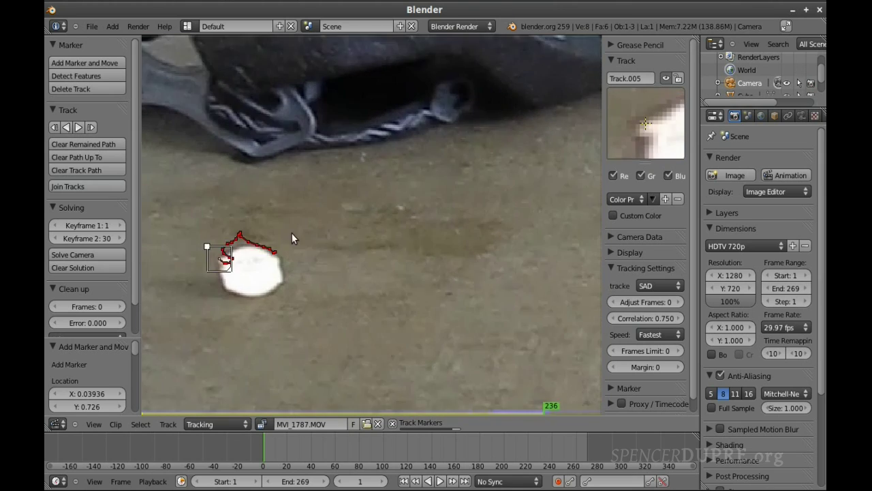
{"action": "scroll", "coordinate": [272, 237], "scroll_direction": "down", "scroll_amount": 4}
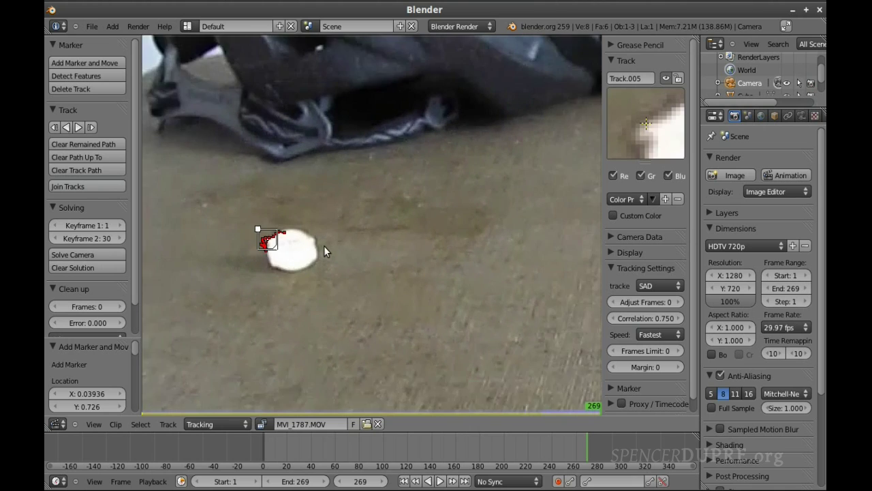
{"action": "key", "text": "alt+a"}
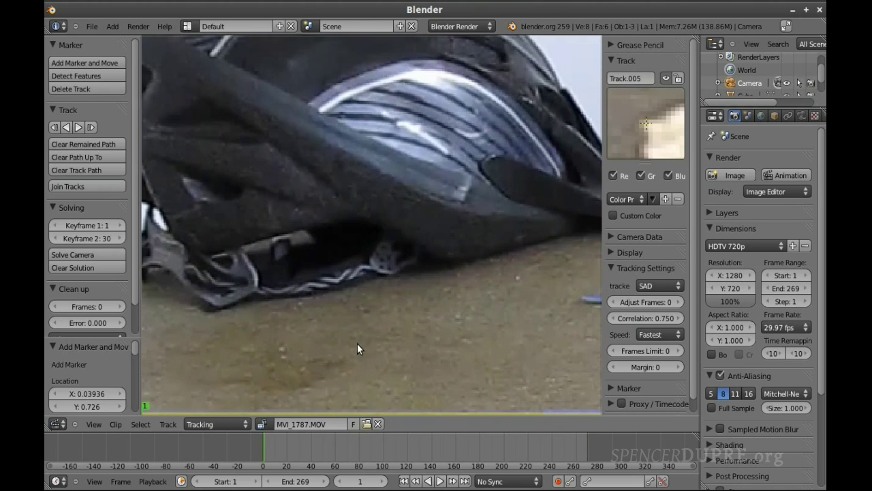
- Add a marker at frame 1 on the end of the zigzag strap under the helmet, and track it forward
{"action": "left_click", "coordinate": [72, 62]}
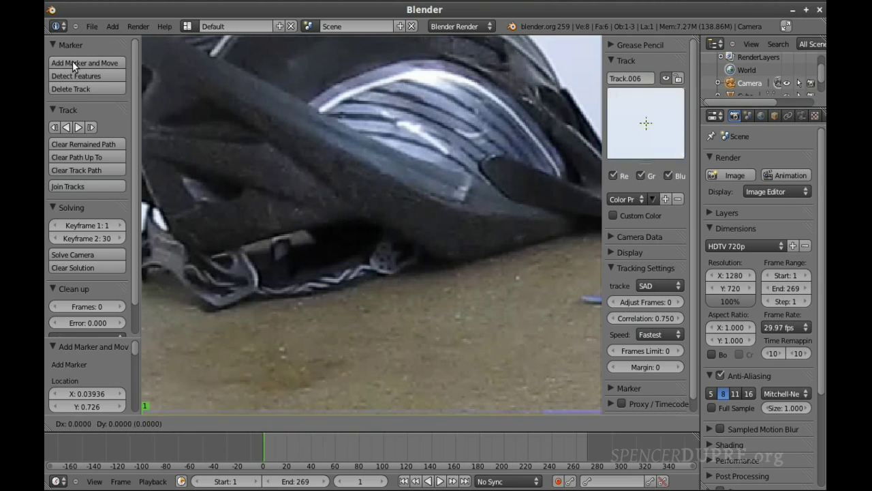
{"action": "left_click", "coordinate": [372, 271]}
{"action": "left_click", "coordinate": [91, 126]}
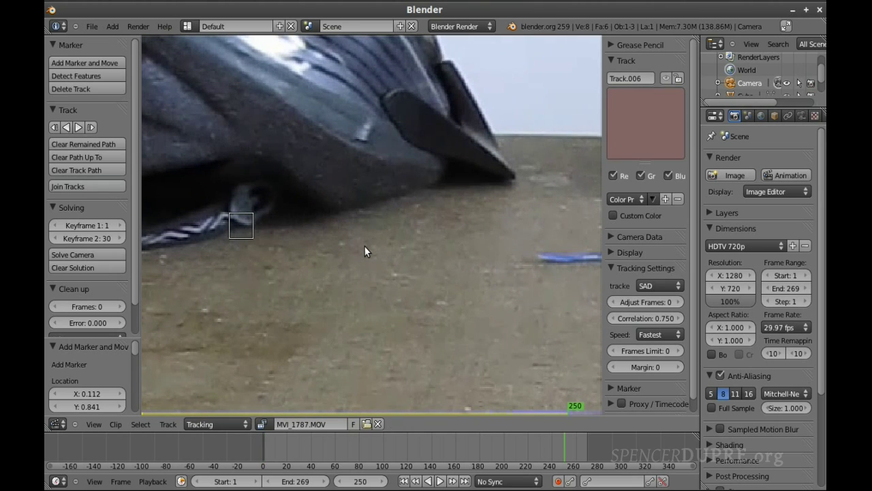
- Realign the helmet strap marker at frame 250, track it onward to the clip's end and return to frame 1
{"action": "key", "text": "g"}
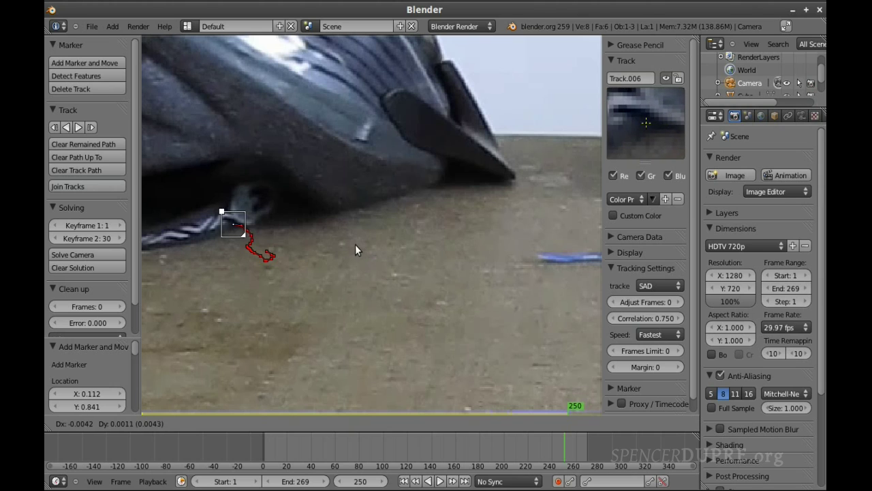
{"action": "left_click", "coordinate": [355, 244]}
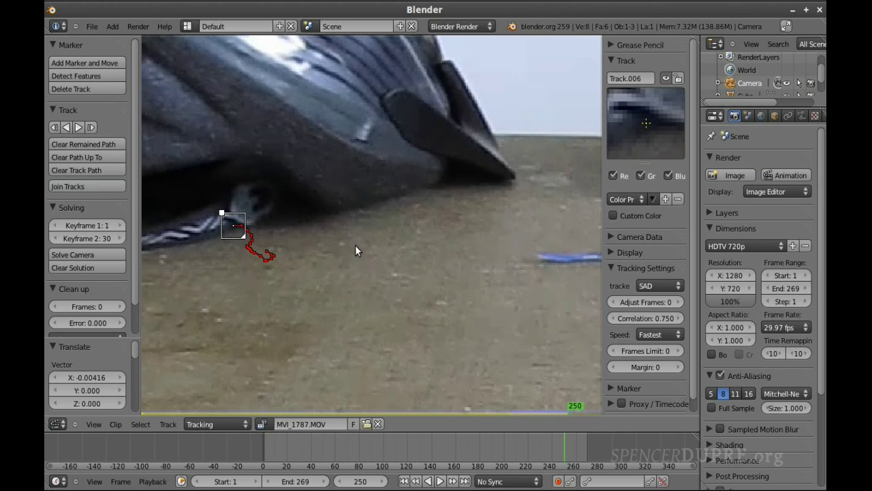
{"action": "left_click", "coordinate": [79, 127]}
{"action": "key", "text": "shift+Left"}
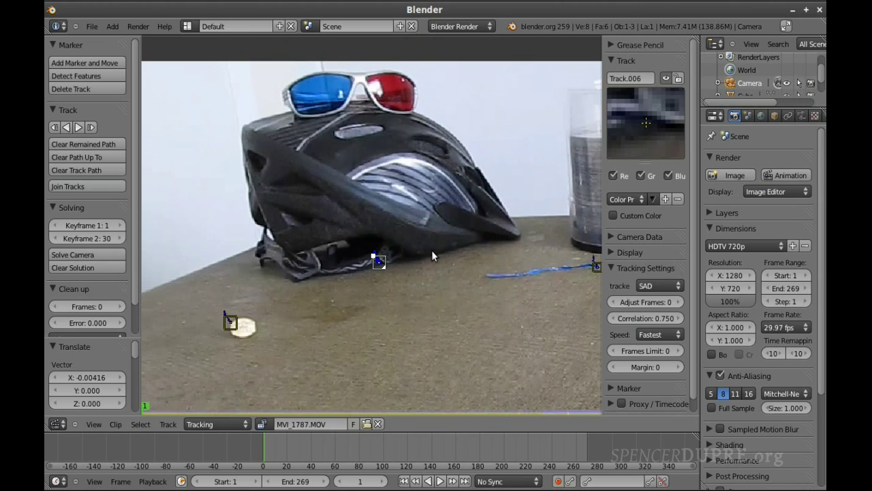
- Add a marker at frame 1 on the helmet's dark lower side, track it forward to frame 269 and return to frame 1
{"action": "middle_click_drag", "start_coordinate": [432, 255], "coordinate": [382, 255]}
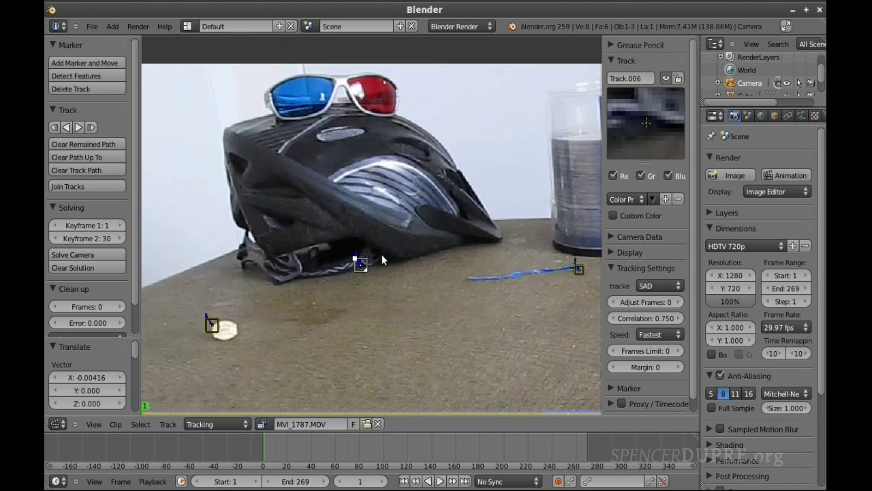
{"action": "left_click", "coordinate": [107, 63]}
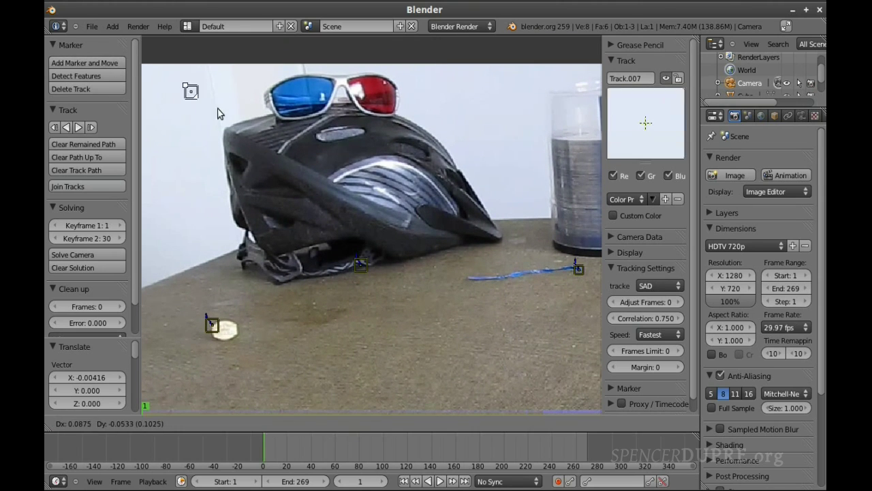
{"action": "left_click", "coordinate": [293, 220]}
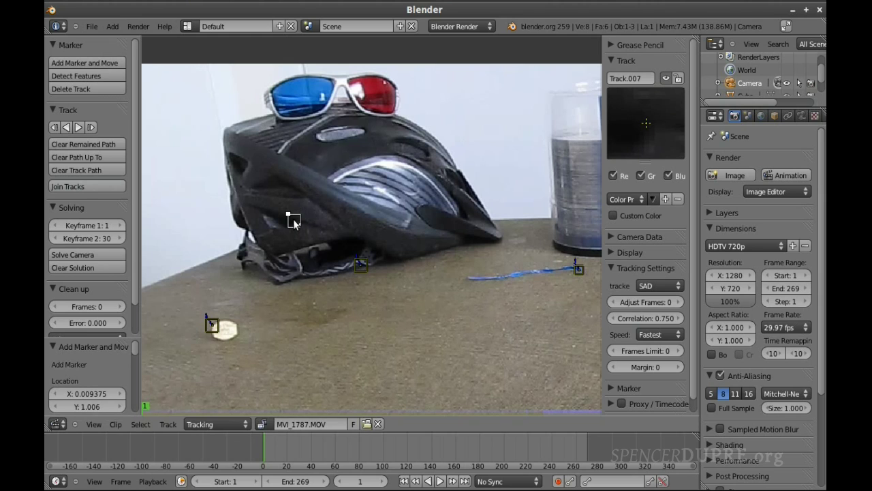
{"action": "left_click", "coordinate": [79, 126]}
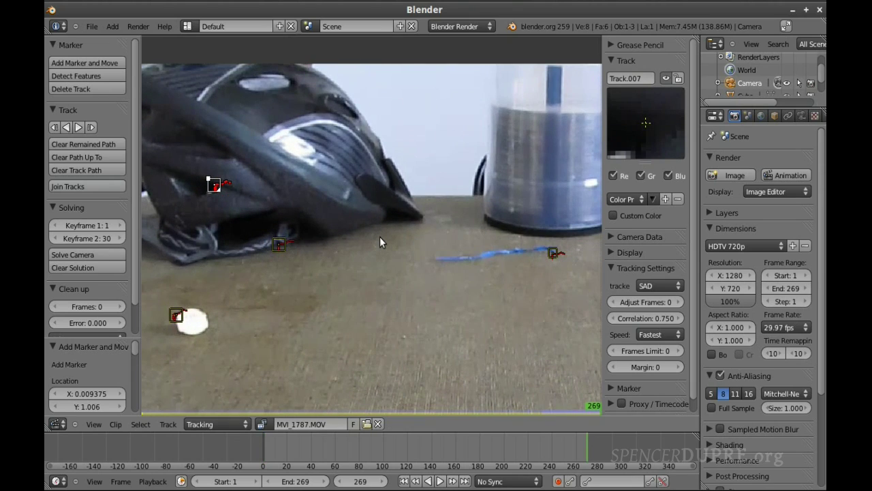
{"action": "key", "text": "shift+Left"}
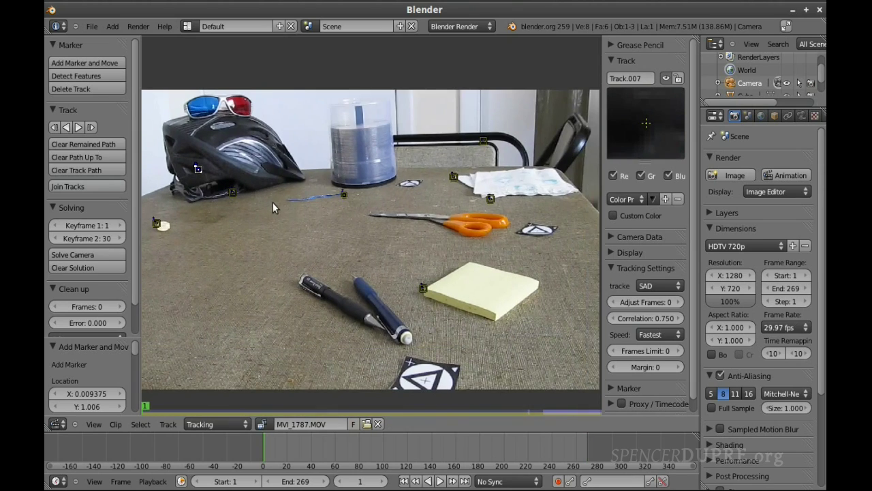
- Add a marker at frame 1 on the printed triangle card beside the disc spindle, track it forward and return to frame 1
{"action": "scroll", "coordinate": [273, 207], "scroll_direction": "down", "scroll_amount": 1}
{"action": "middle_click_drag", "start_coordinate": [275, 217], "coordinate": [303, 237]}
{"action": "scroll", "coordinate": [376, 240], "scroll_direction": "up", "scroll_amount": 3}
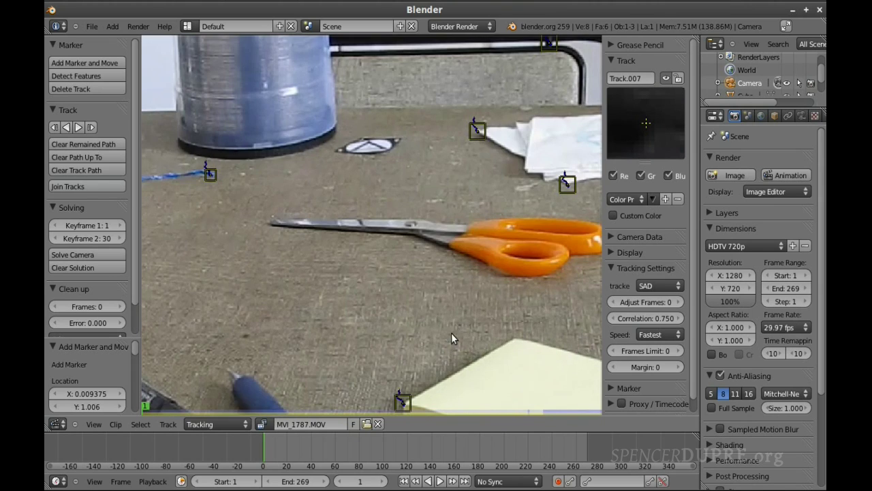
{"action": "scroll", "coordinate": [451, 339], "scroll_direction": "down", "scroll_amount": 1}
{"action": "scroll", "coordinate": [396, 314], "scroll_direction": "up", "scroll_amount": 1}
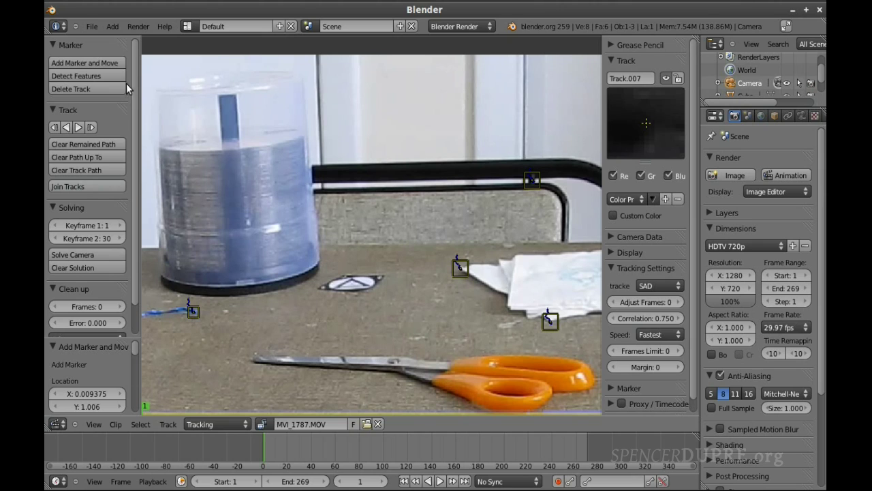
{"action": "left_click", "coordinate": [84, 63]}
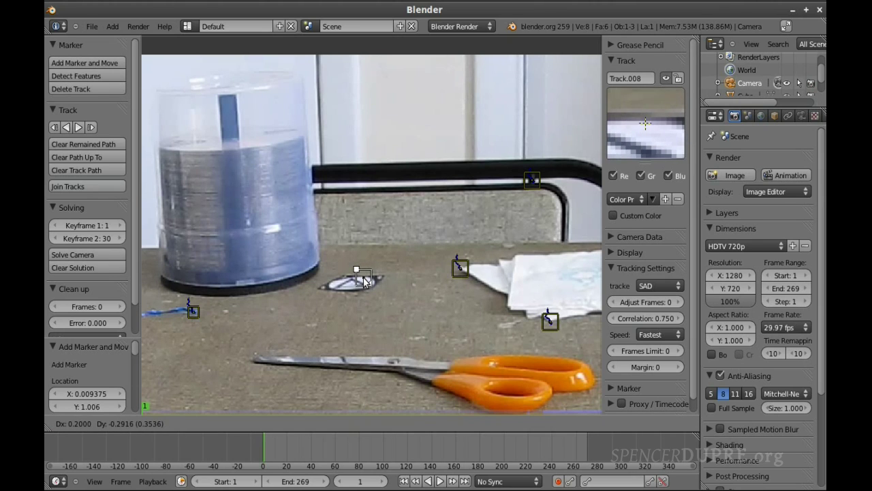
{"action": "left_click", "coordinate": [365, 283]}
{"action": "left_click", "coordinate": [79, 128]}
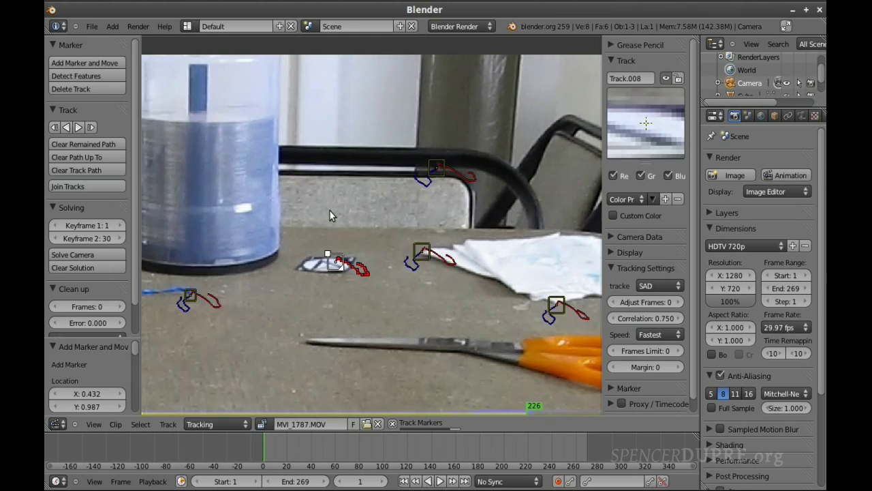
{"action": "key", "text": "shift+Left"}
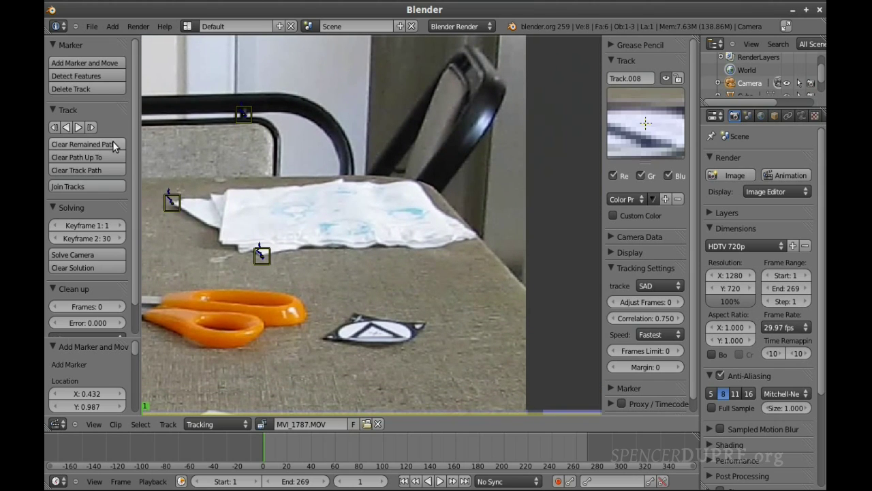
- Add a marker at frame 1 on the far edge of the triangle card beside the scissors' handles, and track it to frame 269
{"action": "left_click", "coordinate": [108, 63]}
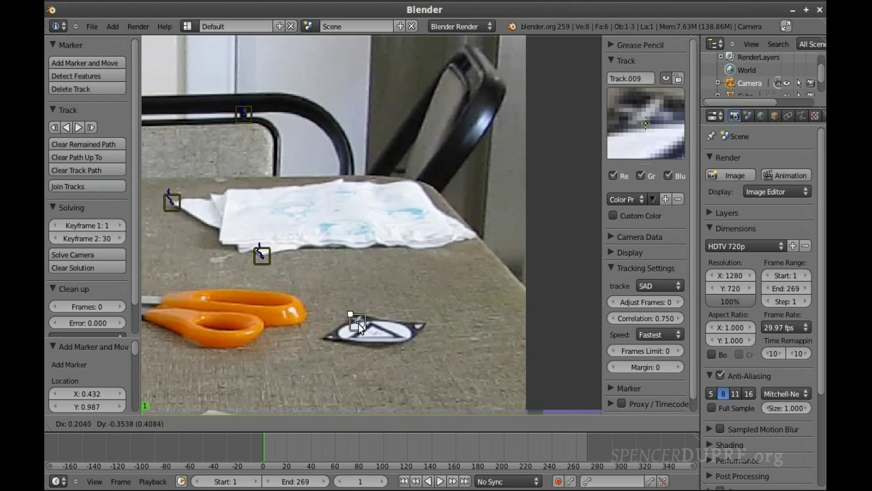
{"action": "left_click", "coordinate": [358, 324]}
{"action": "left_click", "coordinate": [78, 127]}
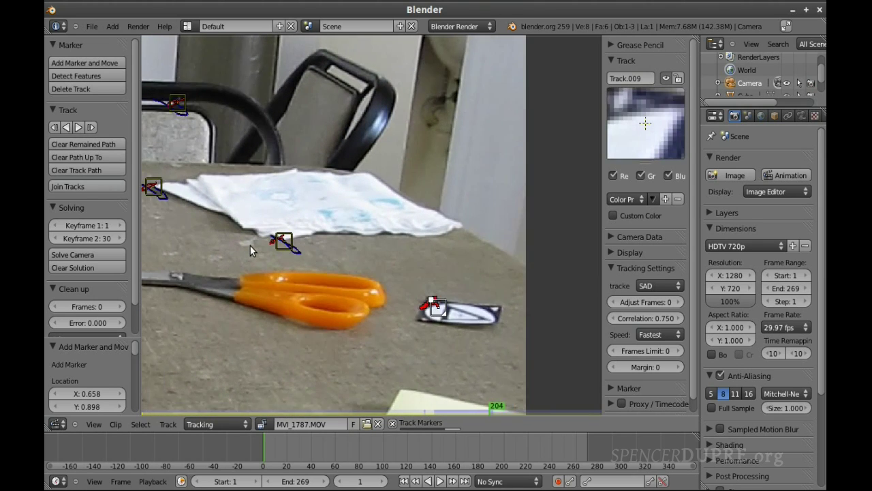
{"action": "scroll", "coordinate": [360, 247], "scroll_direction": "down", "scroll_amount": 4}
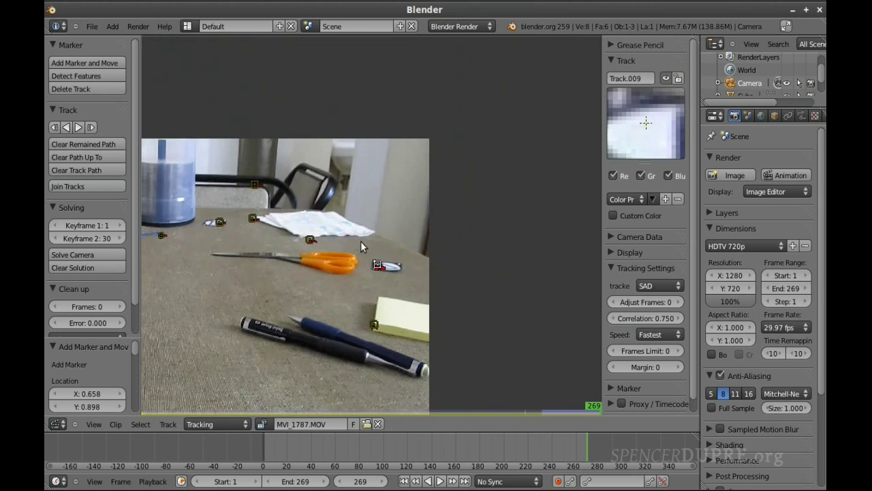
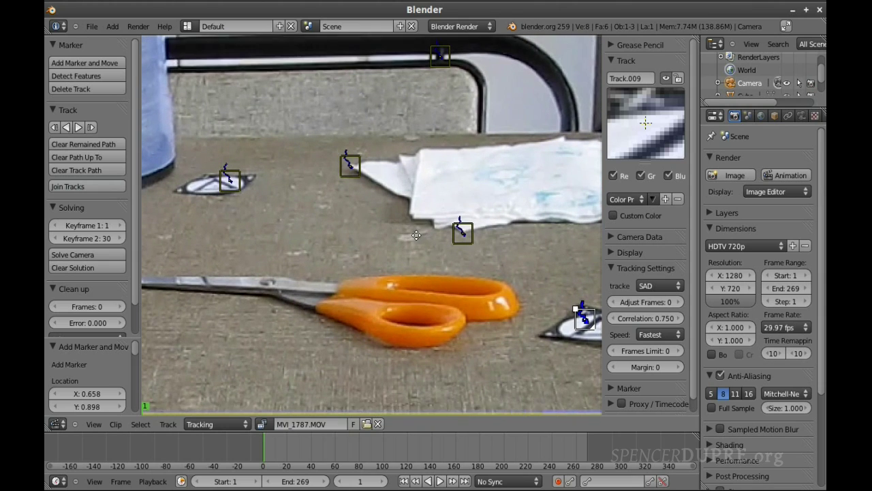
- Add a marker at frame 1 on the near-left corner of the upper white napkins, track it forward and return to frame 1
{"action": "left_click", "coordinate": [84, 62]}
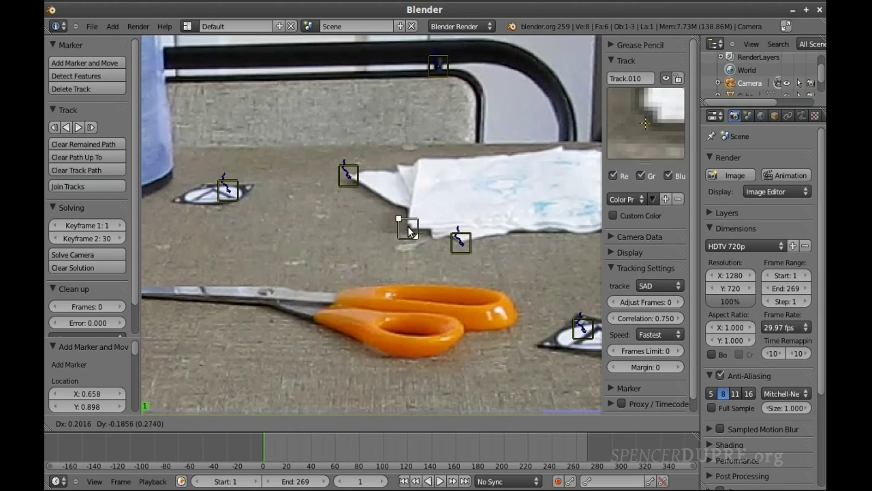
{"action": "left_click", "coordinate": [416, 234]}
{"action": "left_click", "coordinate": [78, 127]}
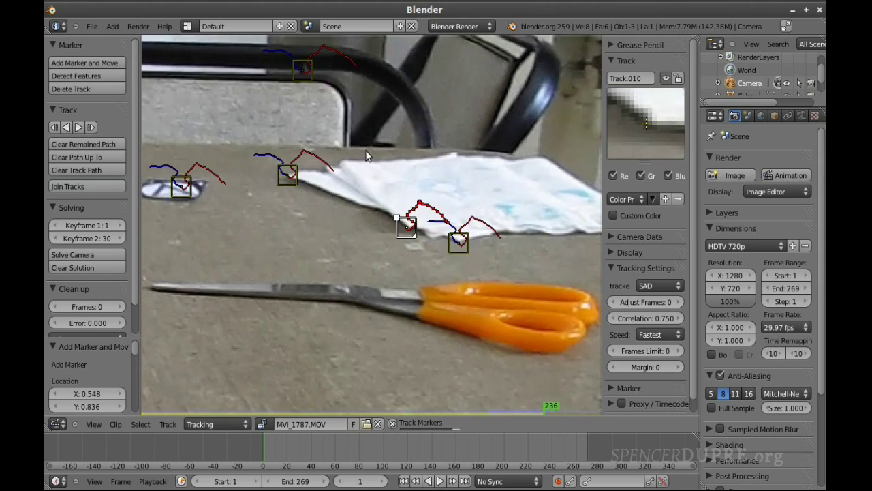
{"action": "key", "text": "shift+Left"}
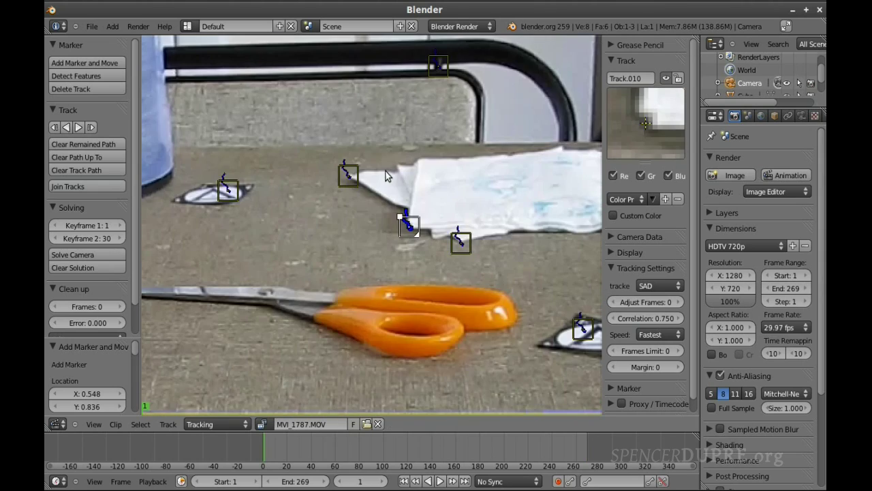
- Add a marker at frame 1 on the tip of the scissors' blades, and track it forward
{"action": "scroll", "coordinate": [385, 176], "scroll_direction": "down", "scroll_amount": 4}
{"action": "scroll", "coordinate": [305, 244], "scroll_direction": "up", "scroll_amount": 4}
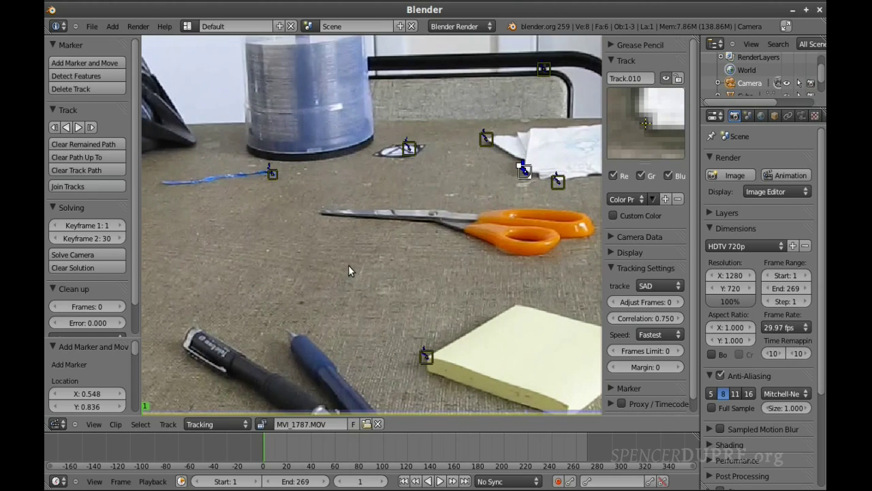
{"action": "scroll", "coordinate": [254, 261], "scroll_direction": "up", "scroll_amount": 1}
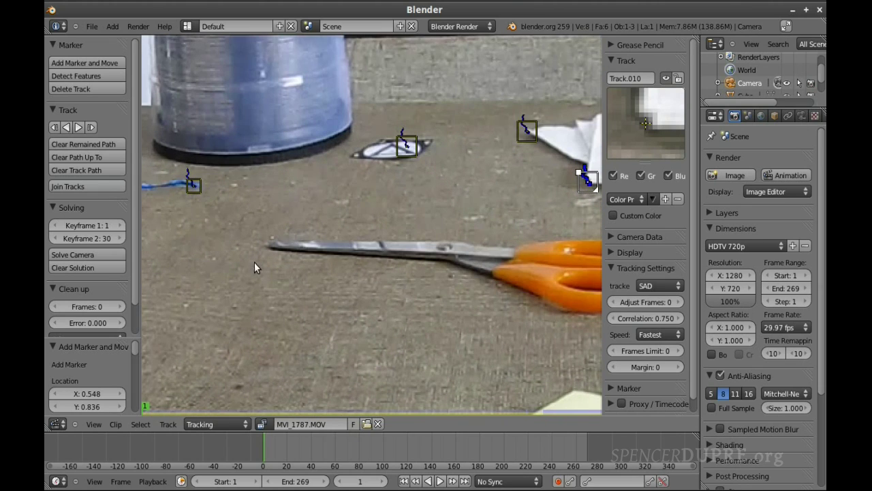
{"action": "left_click", "coordinate": [85, 63]}
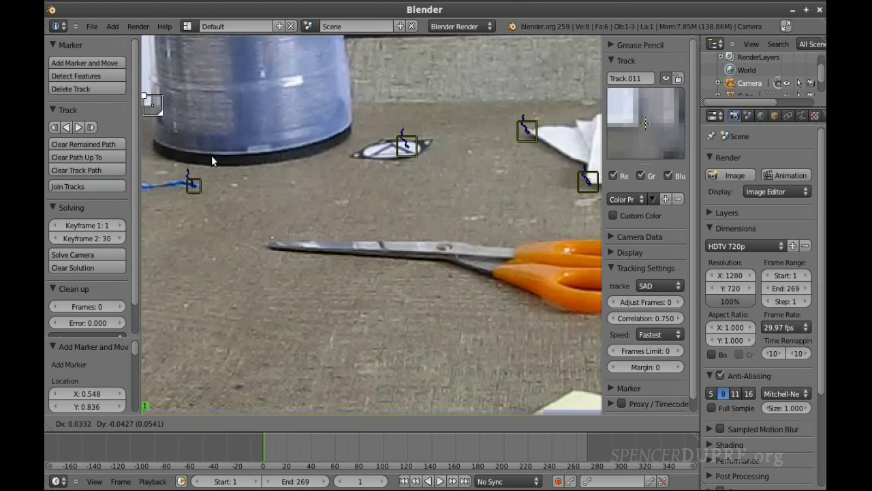
{"action": "left_click", "coordinate": [273, 249]}
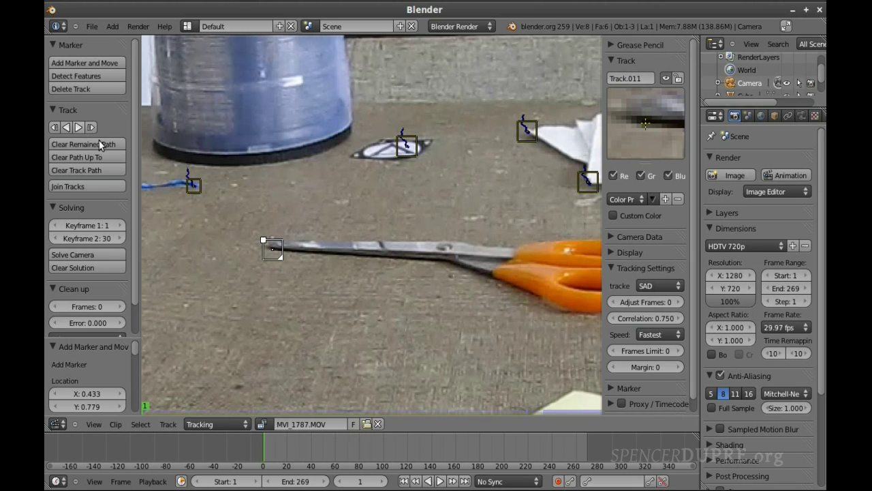
{"action": "key", "text": "ctrl+t"}
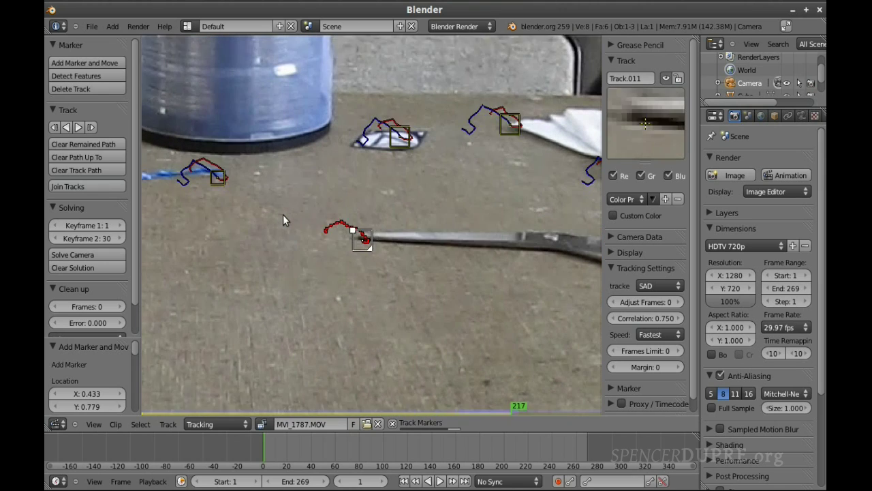
- Realign the scissors tip marker at frame 222, track it onward to frame 269 and return to frame 1
{"action": "key", "text": "g"}
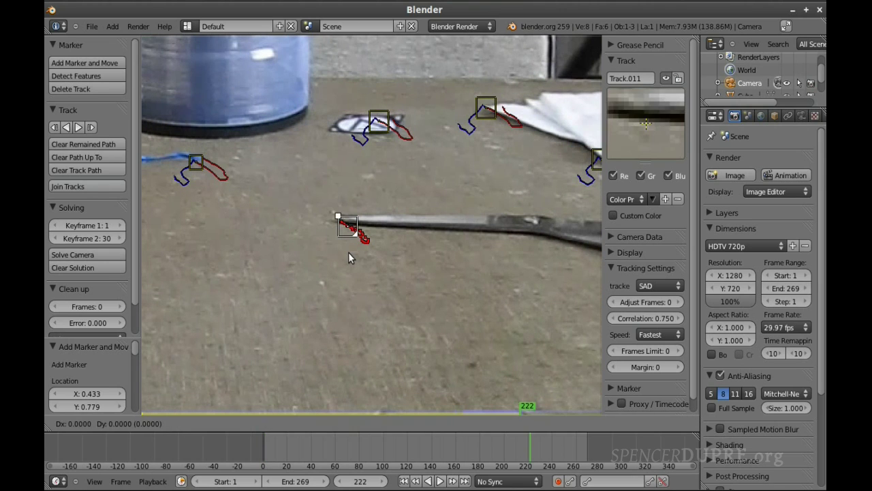
{"action": "left_click", "coordinate": [343, 247]}
{"action": "left_click", "coordinate": [78, 127]}
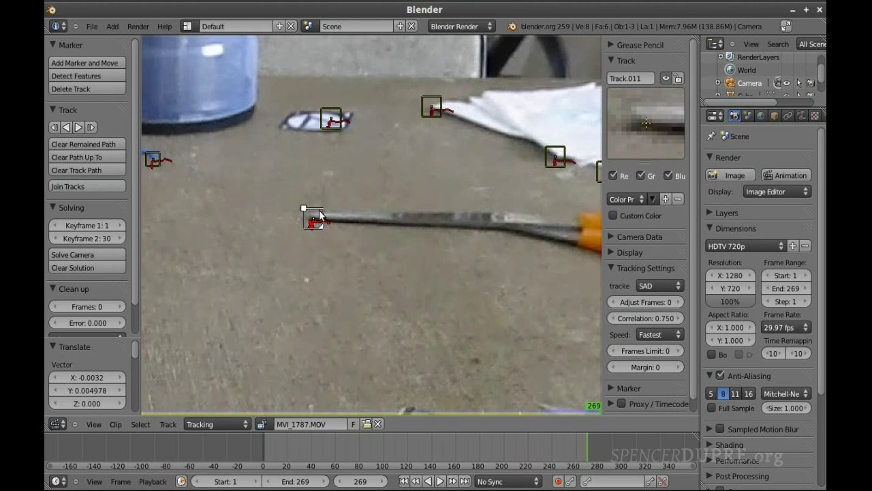
{"action": "key", "text": "shift+Left"}
- Add a marker at frame 1 on the far corner of the yellow sticky note pad, and track it forward
{"action": "scroll", "coordinate": [359, 277], "scroll_direction": "up", "scroll_amount": 3}
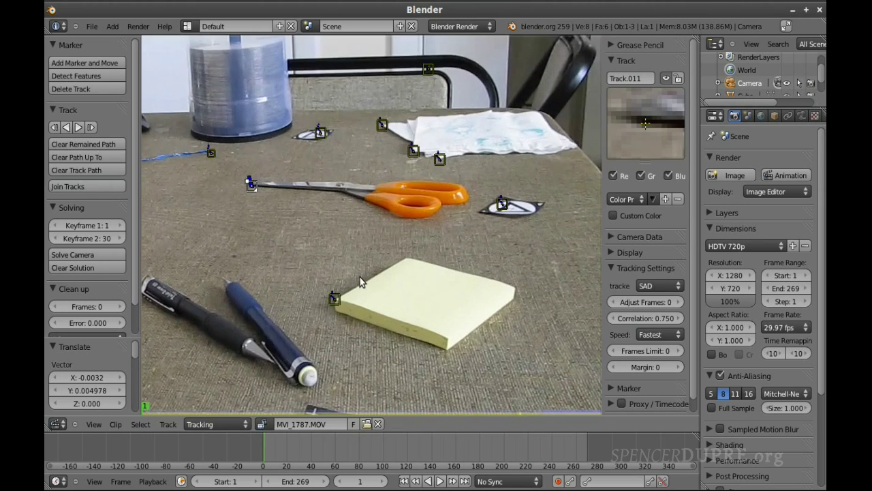
{"action": "middle_click_drag", "start_coordinate": [513, 257], "coordinate": [449, 306]}
{"action": "scroll", "coordinate": [449, 302], "scroll_direction": "up", "scroll_amount": 1}
{"action": "middle_click_drag", "start_coordinate": [382, 278], "coordinate": [388, 306]}
{"action": "left_click", "coordinate": [63, 63]}
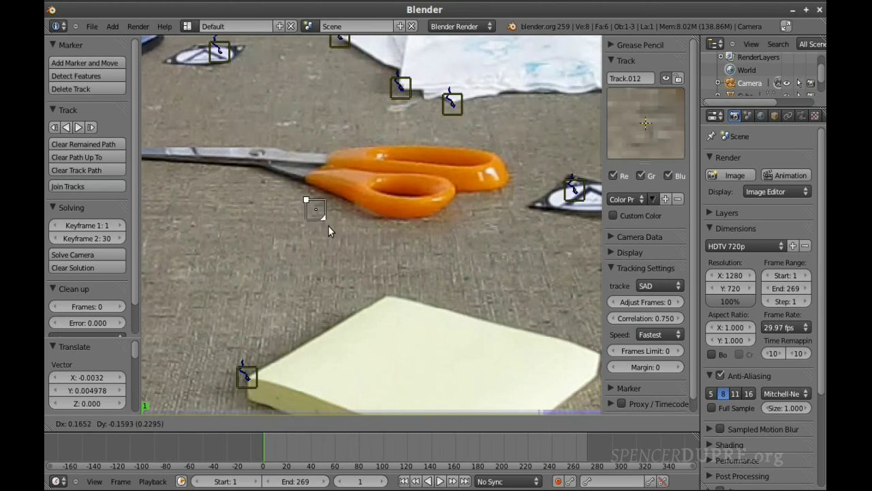
{"action": "left_click", "coordinate": [388, 295]}
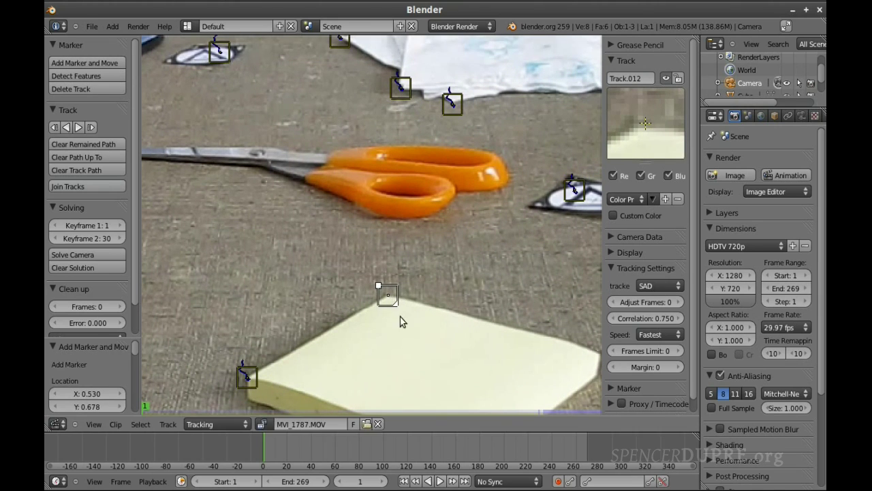
{"action": "left_click", "coordinate": [82, 130]}
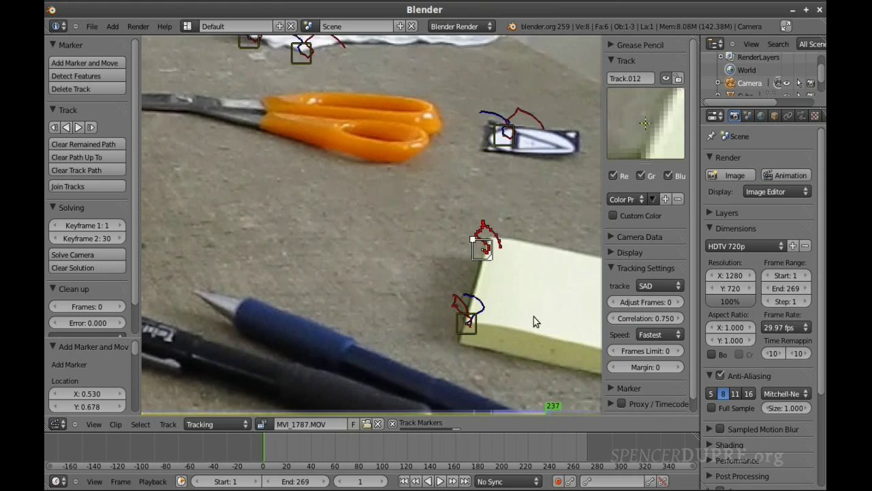
- Go back to frame 61, realign the marker on the sticky note pad's far corner, and track it forward again to frame 269
{"action": "scroll", "coordinate": [411, 336], "scroll_direction": "up", "scroll_amount": 3}
{"action": "mouse_move", "coordinate": [427, 303]}
{"action": "middle_mouse_down"}
{"action": "mouse_move", "coordinate": [414, 383]}
{"action": "mouse_move", "coordinate": [403, 295]}
{"action": "mouse_move", "coordinate": [383, 276]}
{"action": "middle_mouse_up"}
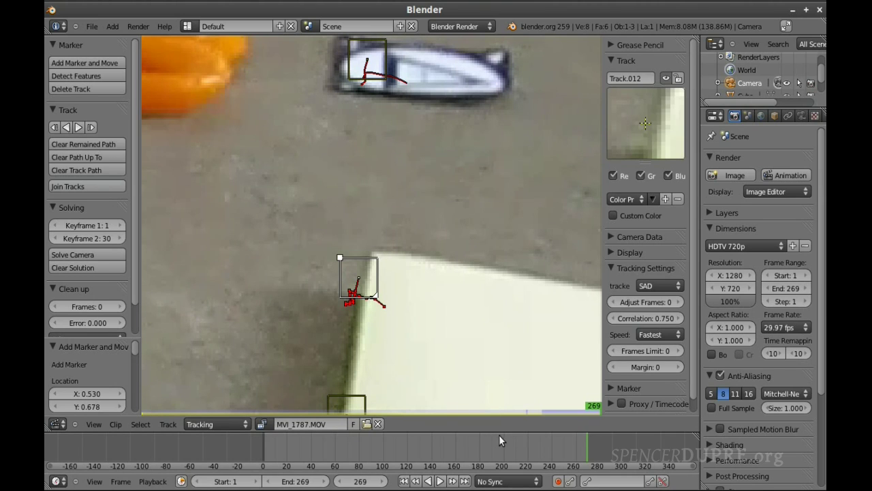
{"action": "left_click_drag", "start_coordinate": [534, 445], "coordinate": [367, 434]}
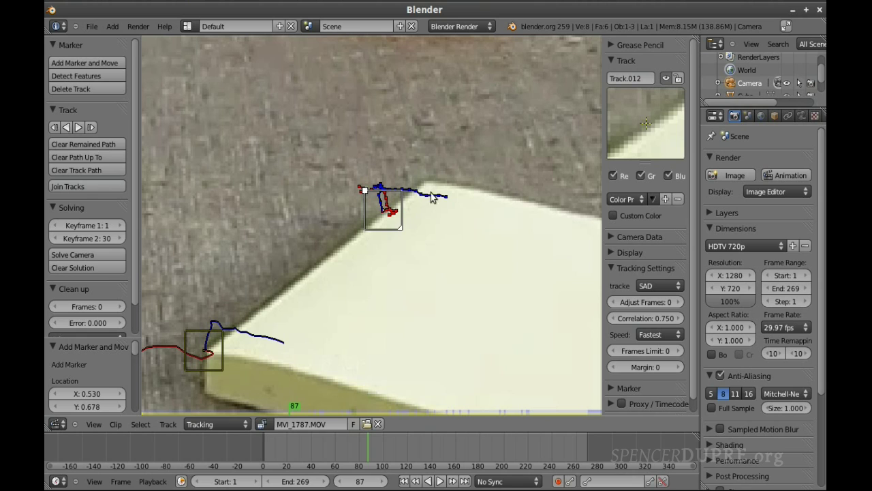
{"action": "mouse_move", "coordinate": [347, 453]}
{"action": "left_mouse_down"}
{"action": "mouse_move", "coordinate": [305, 425]}
{"action": "mouse_move", "coordinate": [237, 424]}
{"action": "mouse_move", "coordinate": [345, 451]}
{"action": "mouse_move", "coordinate": [336, 451]}
{"action": "left_mouse_up"}
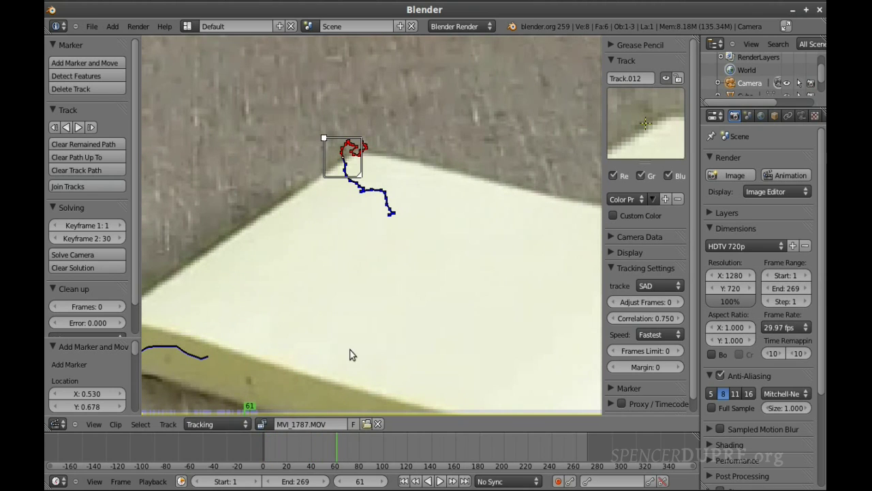
{"action": "key", "text": "g"}
{"action": "left_click", "coordinate": [380, 233]}
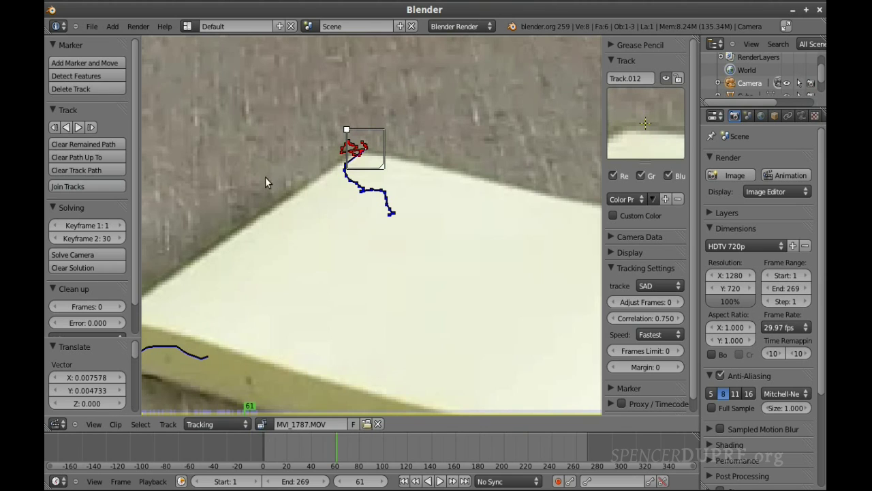
{"action": "left_click", "coordinate": [91, 129]}
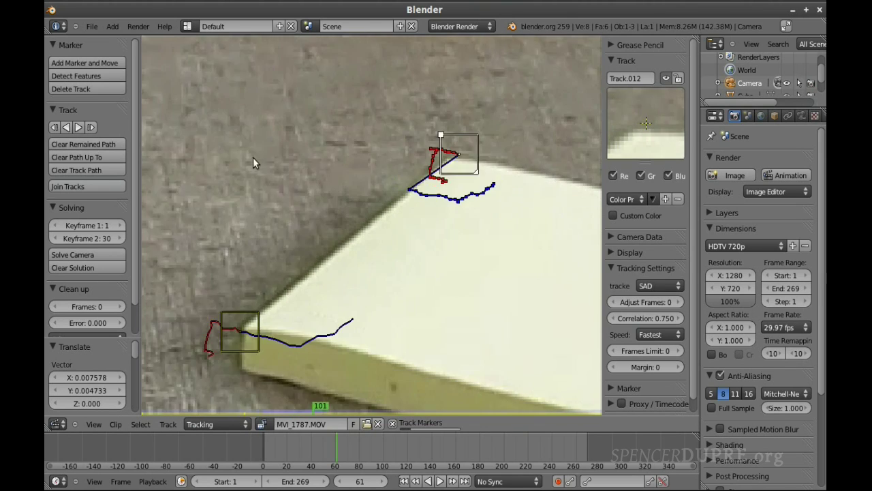
{"action": "scroll", "coordinate": [318, 171], "scroll_direction": "down", "scroll_amount": 3}
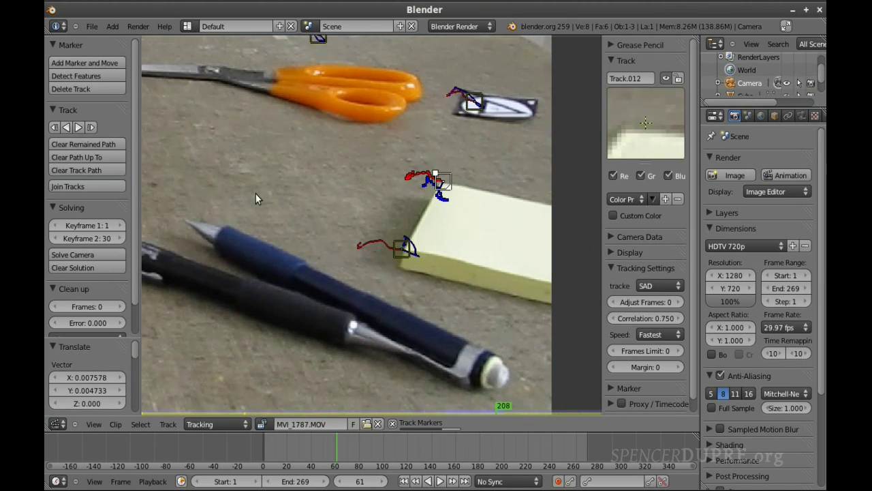
{"action": "scroll", "coordinate": [455, 224], "scroll_direction": "up", "scroll_amount": 5}
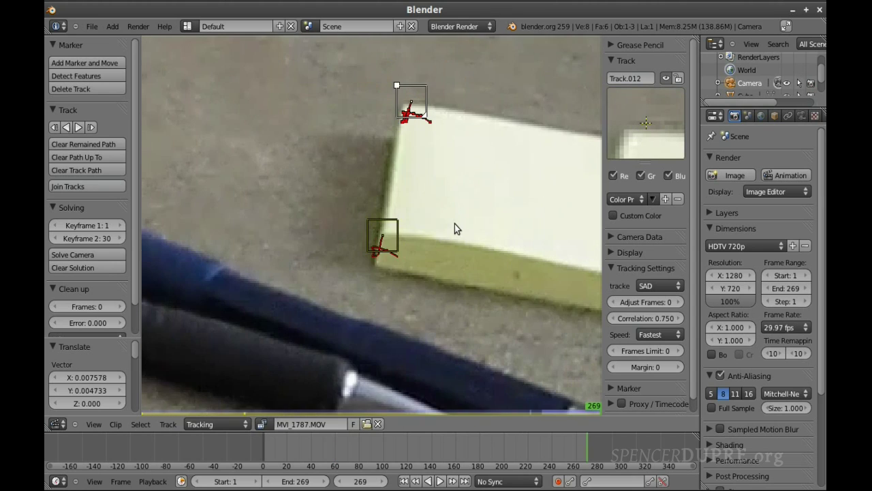
- Play the clip from frame 1 to check how the markers follow their features, and stop the playback
{"action": "scroll", "coordinate": [455, 223], "scroll_direction": "down", "scroll_amount": 2}
{"action": "key", "text": "shift+Left"}
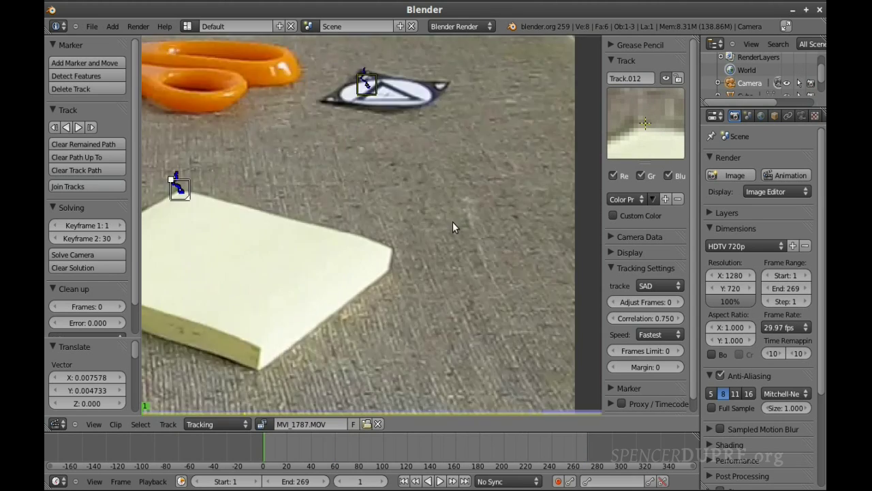
{"action": "scroll", "coordinate": [338, 230], "scroll_direction": "down", "scroll_amount": 3}
{"action": "scroll", "coordinate": [338, 231], "scroll_direction": "down", "scroll_amount": 3}
{"action": "key", "text": "alt+a"}
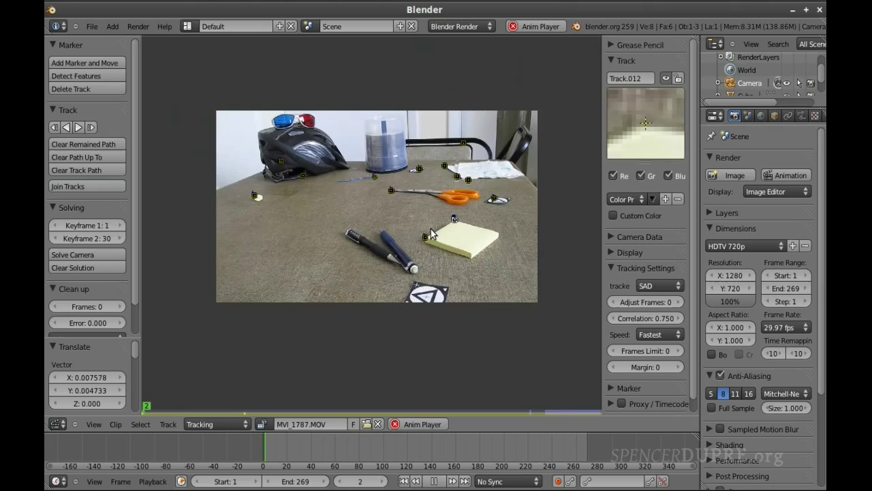
{"action": "scroll", "coordinate": [434, 242], "scroll_direction": "up", "scroll_amount": 3}
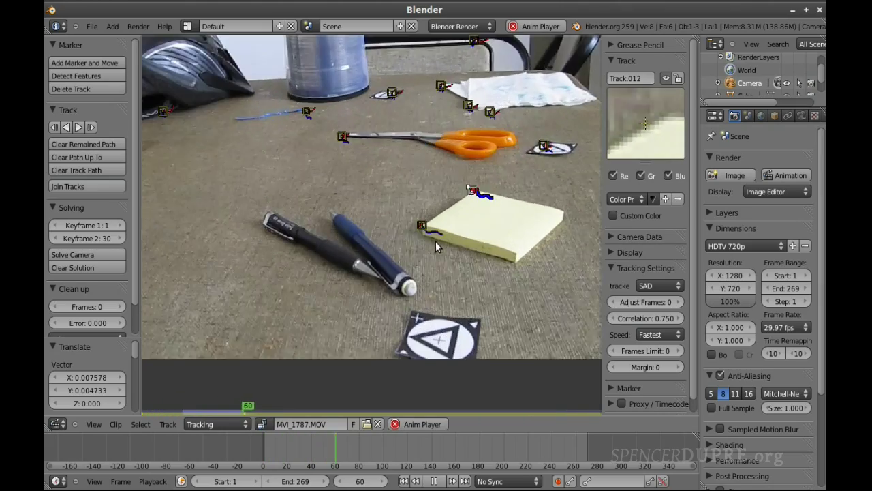
{"action": "scroll", "coordinate": [353, 258], "scroll_direction": "down", "scroll_amount": 2}
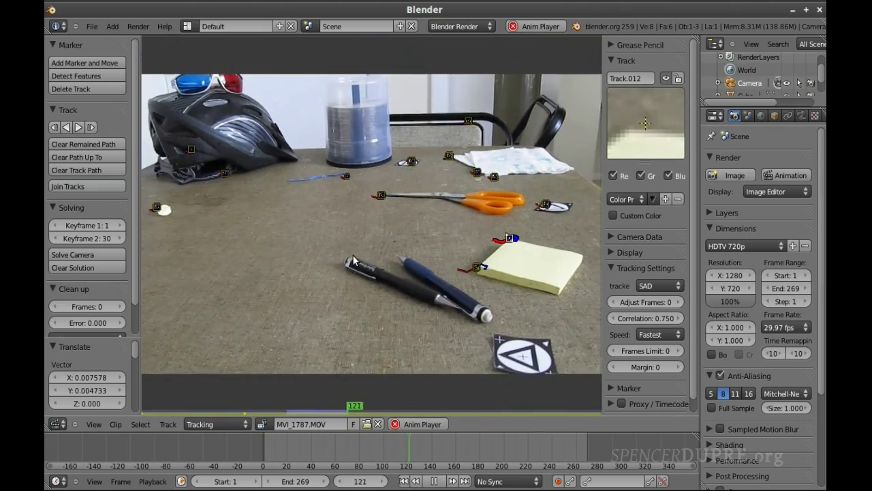
{"action": "scroll", "coordinate": [355, 242], "scroll_direction": "down", "scroll_amount": 1}
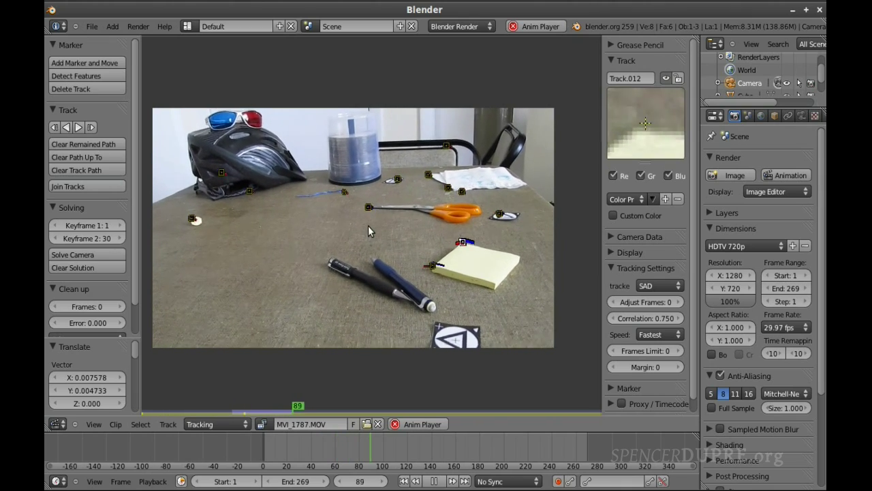
{"action": "key", "text": "Escape"}
- Add a marker at frame 1 on the end of the light oval vent near the top of the helmet
{"action": "scroll", "coordinate": [372, 227], "scroll_direction": "up", "scroll_amount": 8}
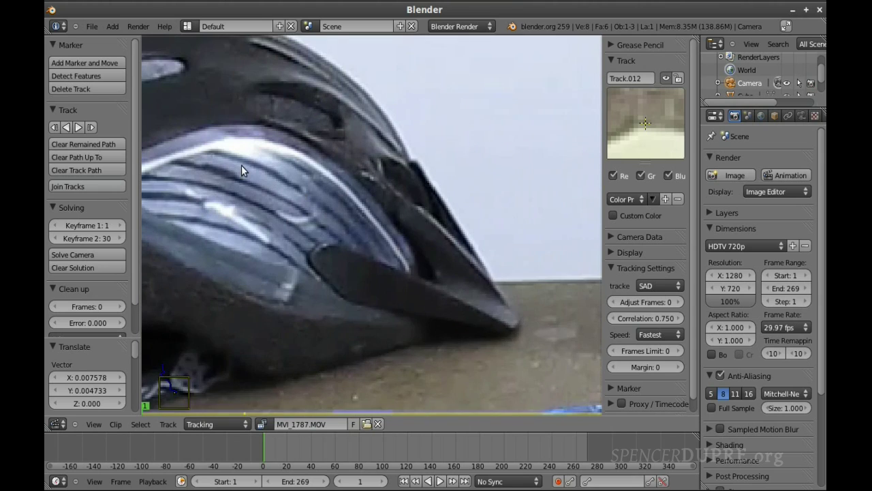
{"action": "middle_click_drag", "start_coordinate": [241, 165], "coordinate": [352, 288]}
{"action": "left_click", "coordinate": [64, 62]}
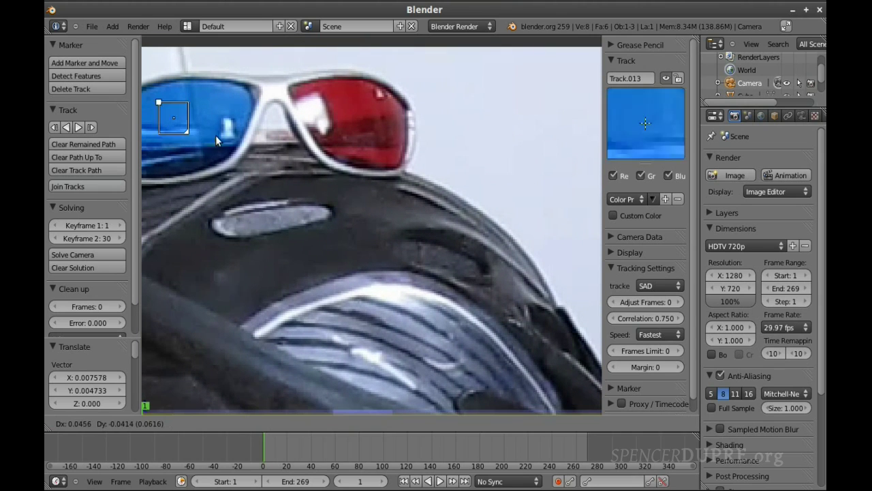
{"action": "left_click", "coordinate": [319, 213]}
- Track the helmet vent marker forward from frame 1 to frame 269
{"action": "scroll", "coordinate": [382, 287], "scroll_direction": "down", "scroll_amount": 8}
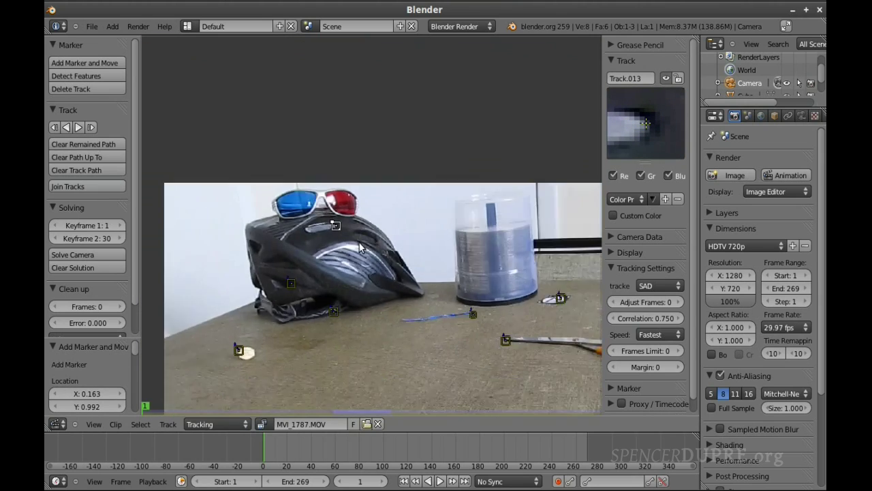
{"action": "scroll", "coordinate": [382, 287], "scroll_direction": "up", "scroll_amount": 2}
{"action": "scroll", "coordinate": [326, 229], "scroll_direction": "up", "scroll_amount": 2}
{"action": "scroll", "coordinate": [326, 229], "scroll_direction": "down", "scroll_amount": 2}
{"action": "scroll", "coordinate": [327, 230], "scroll_direction": "up", "scroll_amount": 5}
{"action": "scroll", "coordinate": [326, 229], "scroll_direction": "down", "scroll_amount": 3}
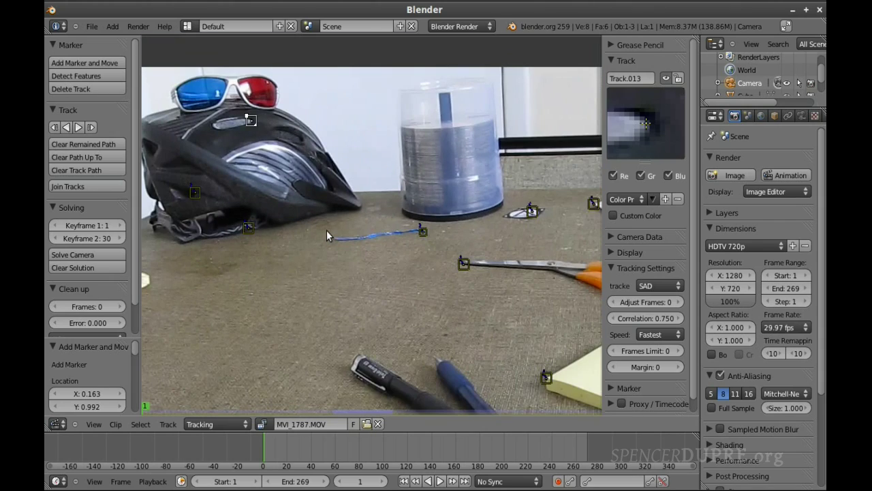
{"action": "middle_click_drag", "start_coordinate": [319, 231], "coordinate": [325, 182]}
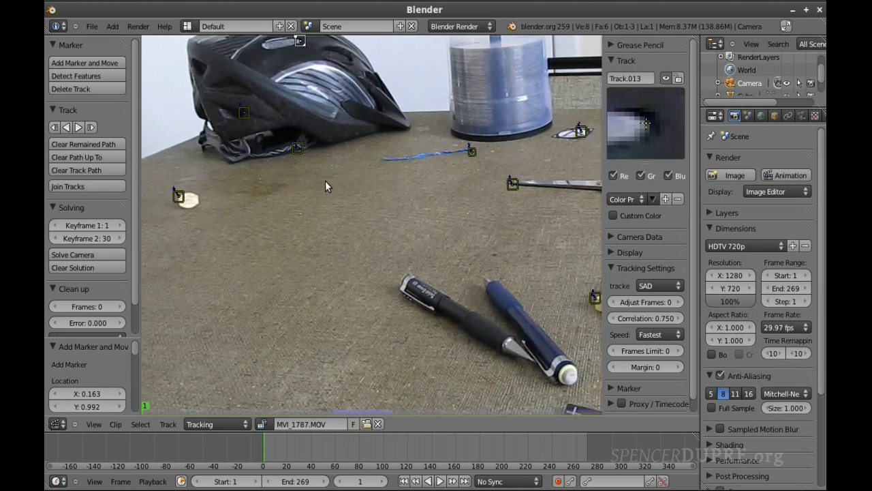
{"action": "middle_click_drag", "start_coordinate": [335, 116], "coordinate": [359, 306]}
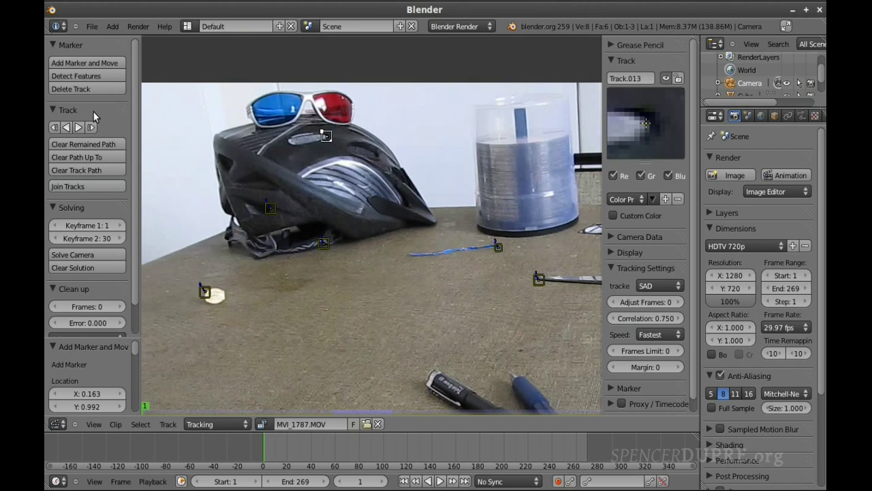
{"action": "key", "text": "ctrl+t"}
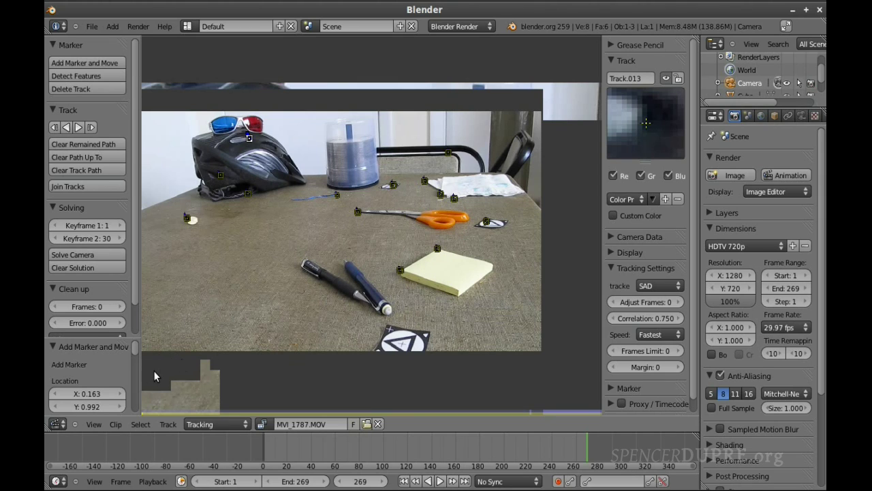
- Change the clip editor area to the 3D View and delete the default cube from the scene
{"action": "left_click", "coordinate": [59, 424]}
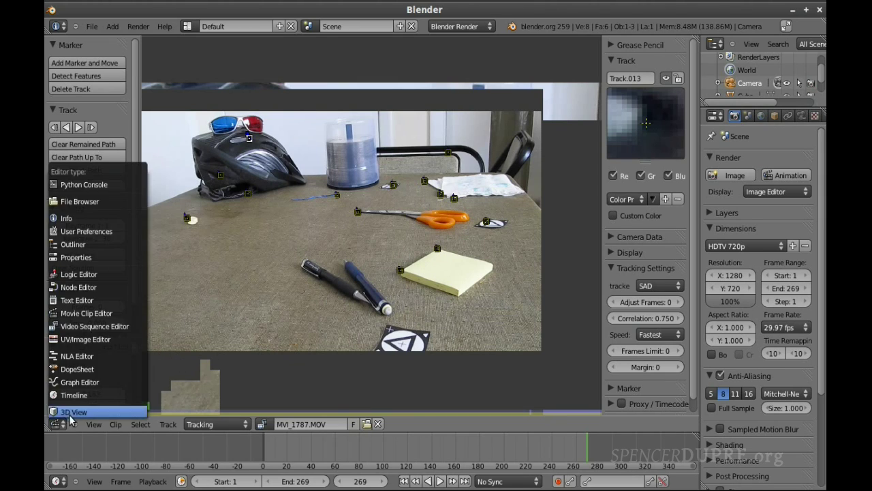
{"action": "left_click", "coordinate": [69, 412]}
{"action": "scroll", "coordinate": [392, 262], "scroll_direction": "down", "scroll_amount": 2}
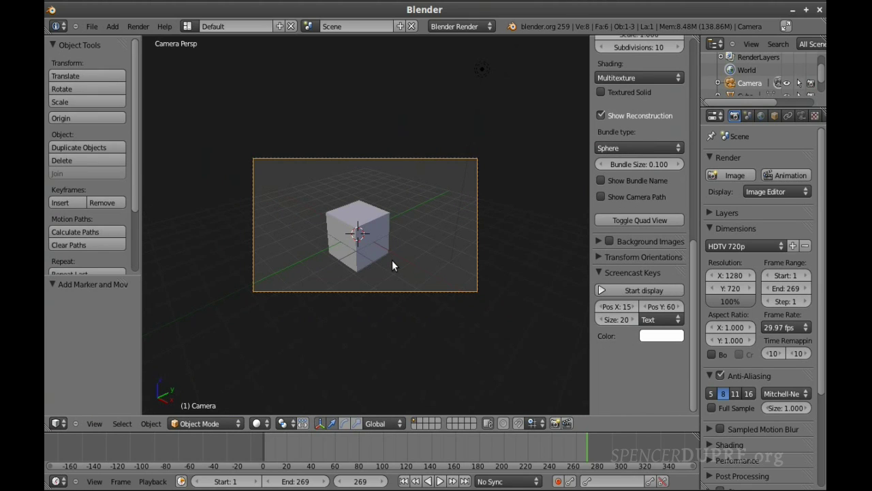
{"action": "key", "text": "KP_3"}
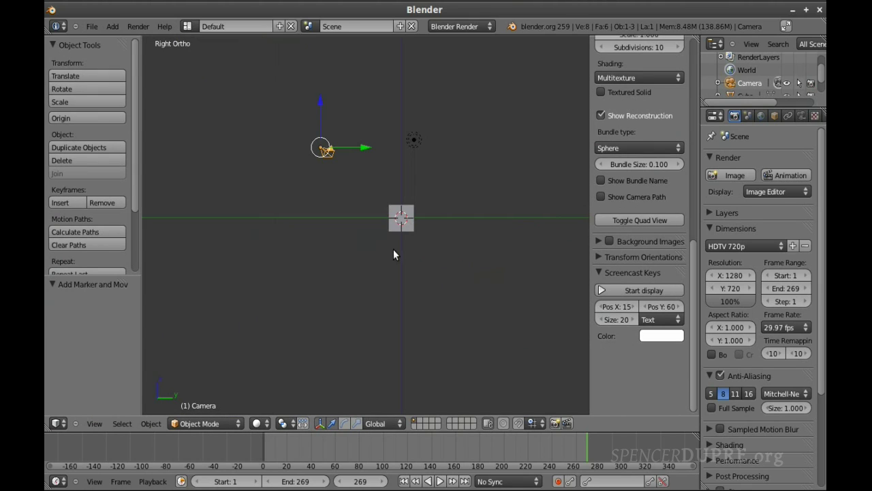
{"action": "middle_click_drag", "start_coordinate": [399, 221], "coordinate": [397, 299], "text": "shift"}
{"action": "right_click", "coordinate": [398, 294]}
{"action": "key", "text": "x"}
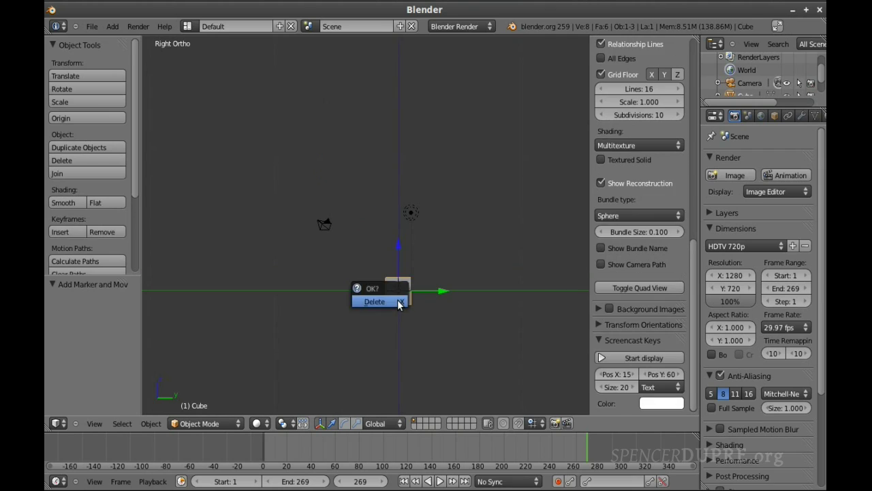
{"action": "left_click", "coordinate": [375, 301]}
- Clear the camera's location and rotation, and start the Screencast Keys display
{"action": "right_click", "coordinate": [331, 233]}
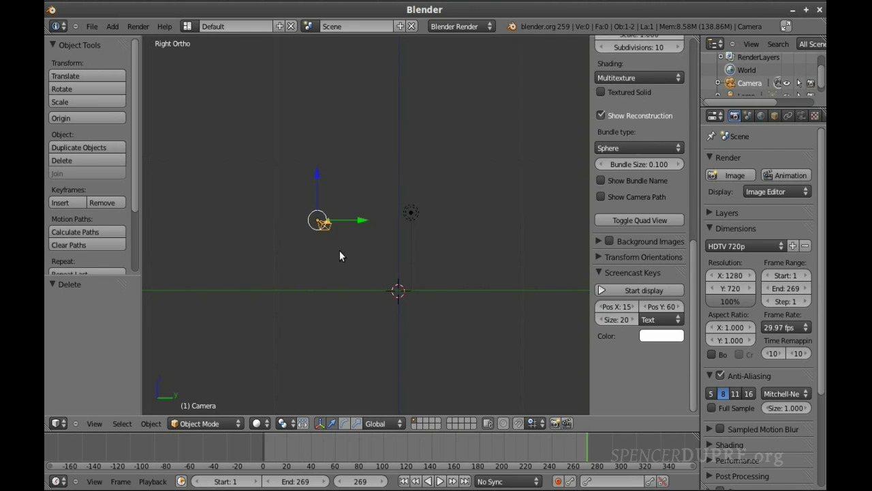
{"action": "key", "text": "alt+g"}
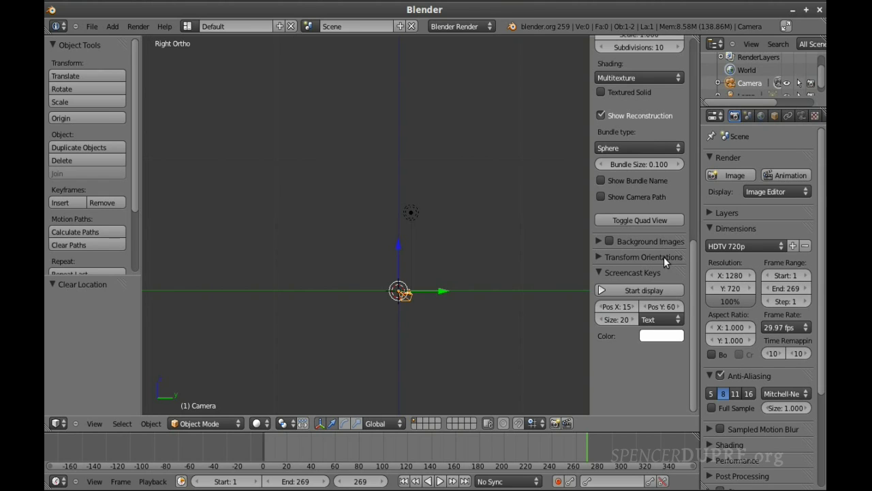
{"action": "left_click", "coordinate": [644, 290]}
{"action": "scroll", "coordinate": [482, 307], "scroll_direction": "up", "scroll_amount": 1}
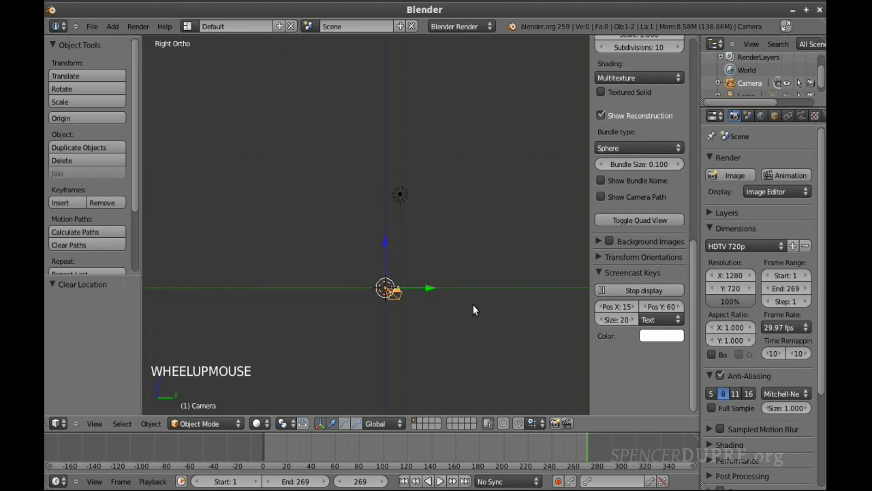
{"action": "key", "text": "alt+r"}
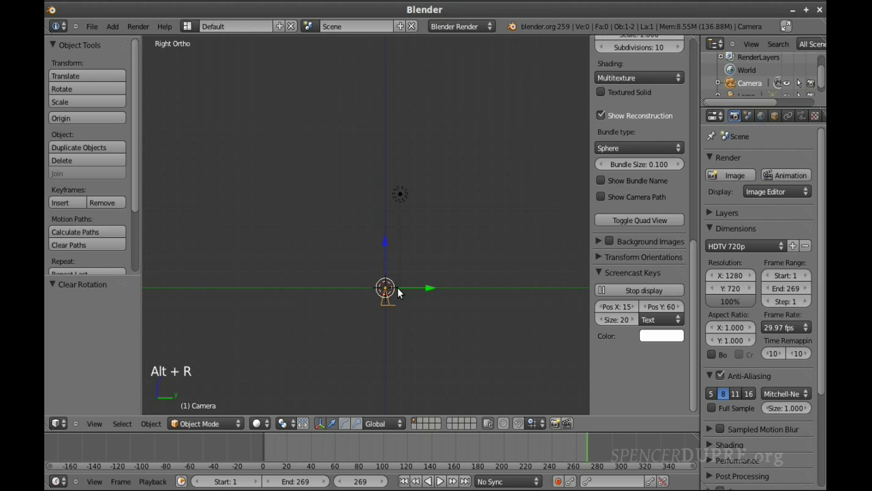
- Add a Camera Solver constraint to the camera
{"action": "middle_click_drag", "start_coordinate": [382, 325], "coordinate": [480, 351]}
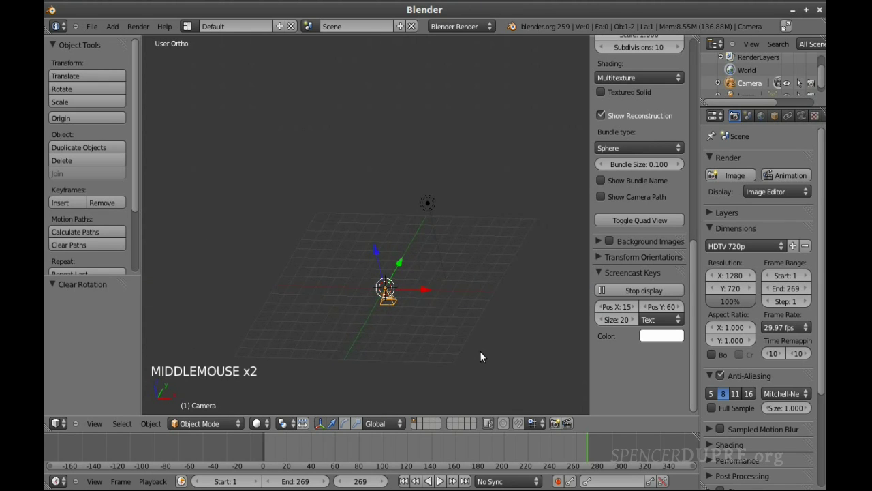
{"action": "scroll", "coordinate": [425, 319], "scroll_direction": "up", "scroll_amount": 3}
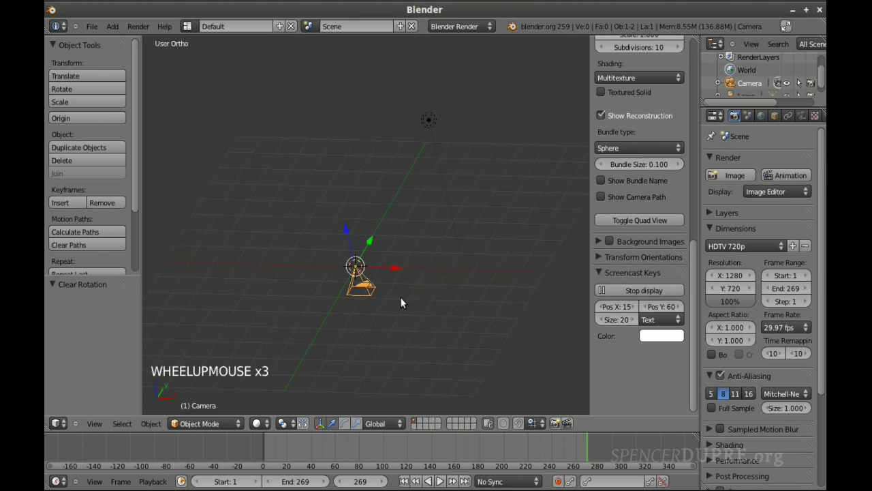
{"action": "scroll", "coordinate": [375, 270], "scroll_direction": "down", "scroll_amount": 5}
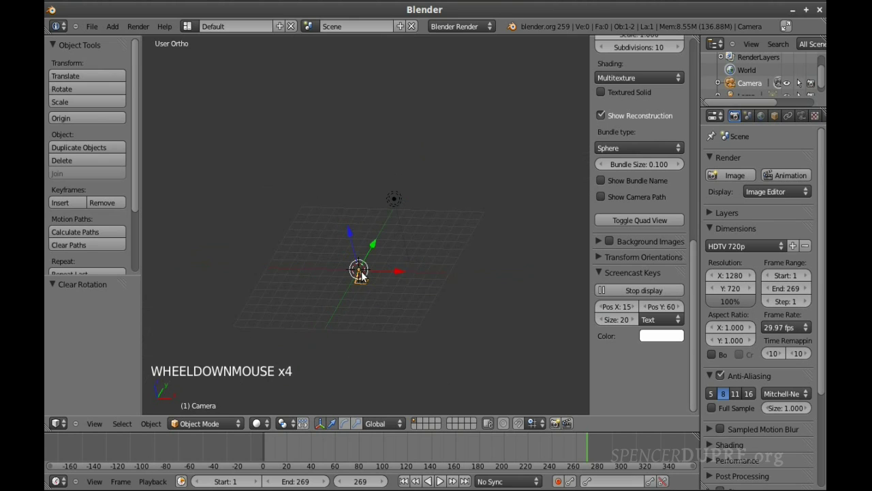
{"action": "scroll", "coordinate": [388, 262], "scroll_direction": "up", "scroll_amount": 8}
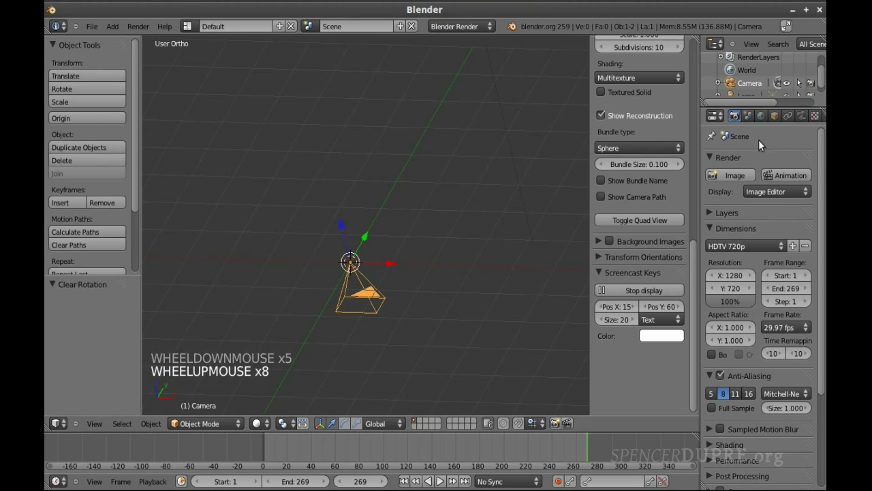
{"action": "left_click", "coordinate": [784, 115]}
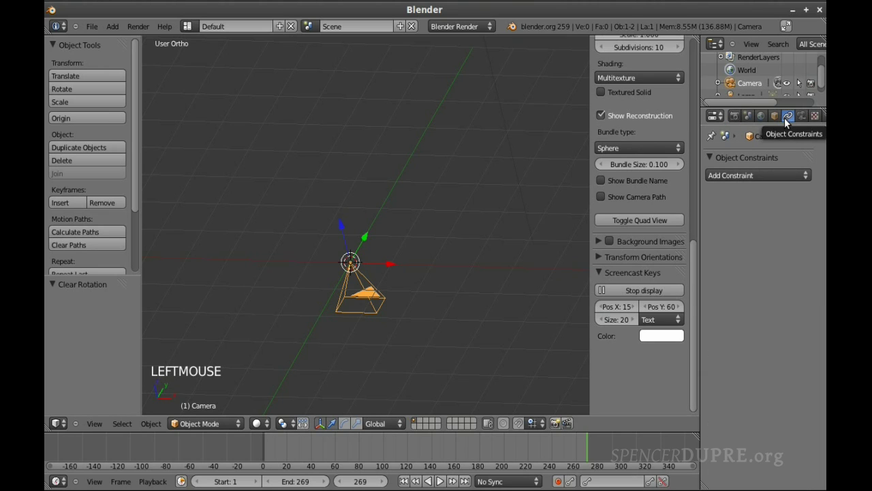
{"action": "left_click", "coordinate": [775, 174]}
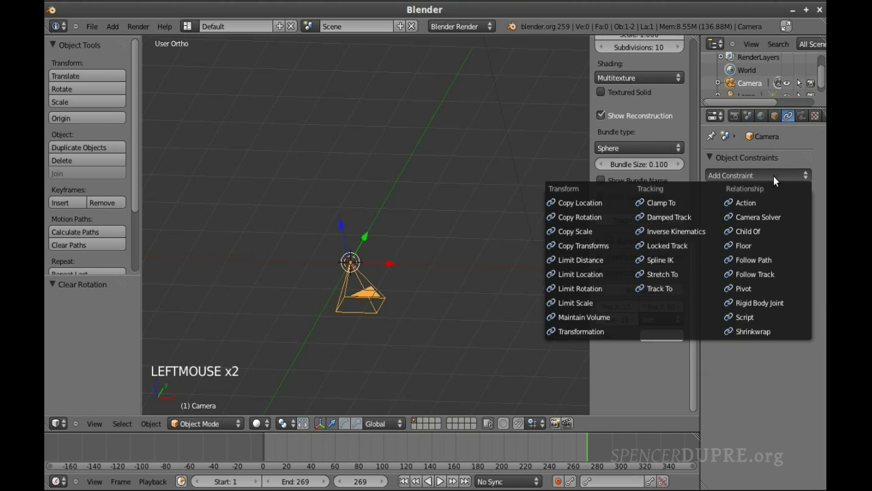
{"action": "left_click", "coordinate": [768, 216]}
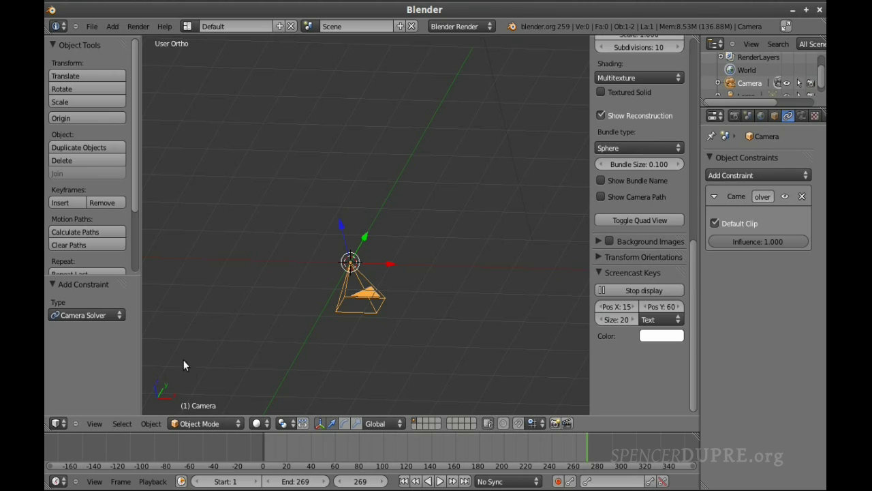
- Change the 3D View area back to the Movie Clip Editor, recentre the footage and go to frame 1
{"action": "left_click", "coordinate": [63, 422]}
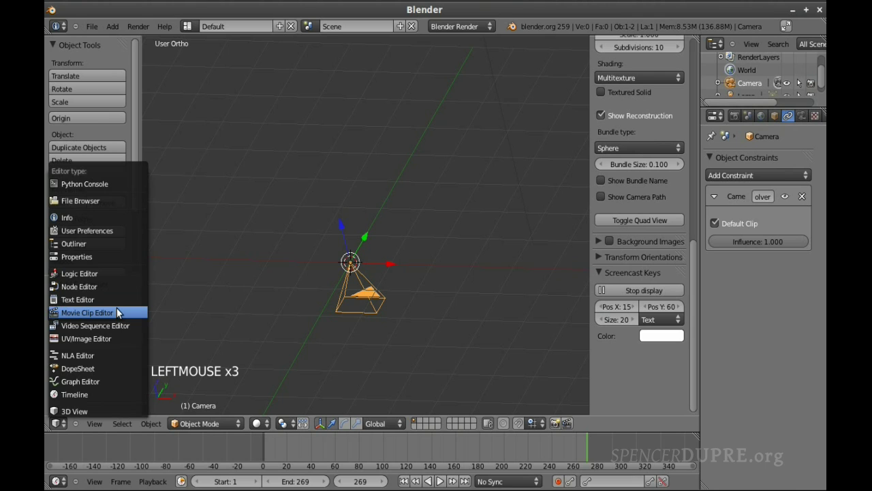
{"action": "left_click", "coordinate": [117, 307]}
{"action": "middle_click_drag", "start_coordinate": [293, 218], "coordinate": [320, 228]}
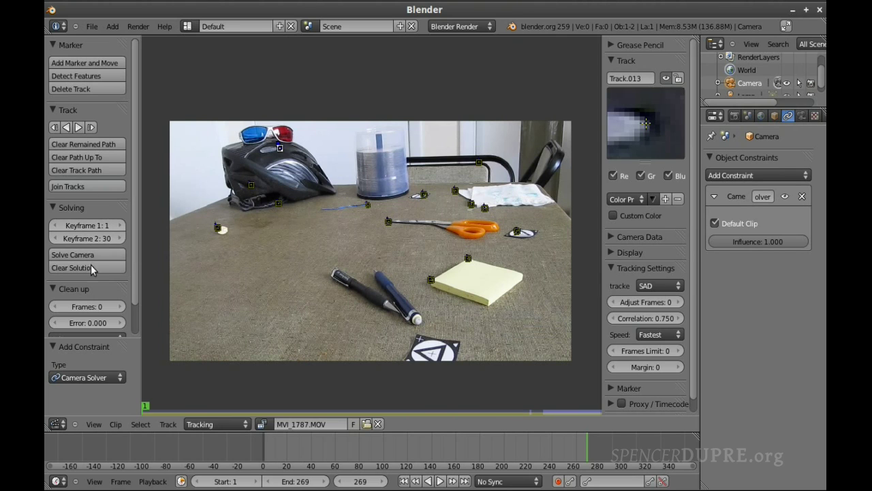
{"action": "key", "text": "shift+Left"}
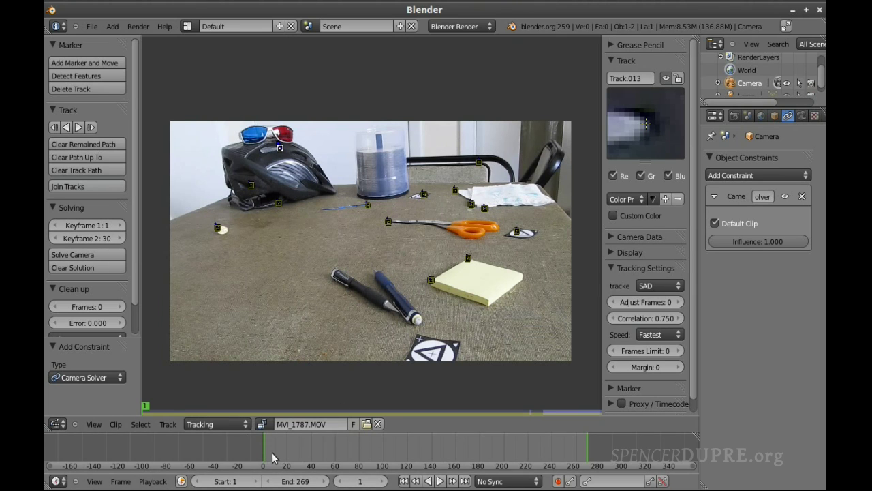
- Scrub through the second half of the clip to examine the camera movement between frames, and return to frame 1
{"action": "key", "text": "ctrl+t"}
{"action": "left_click_drag", "start_coordinate": [419, 448], "coordinate": [580, 449]}
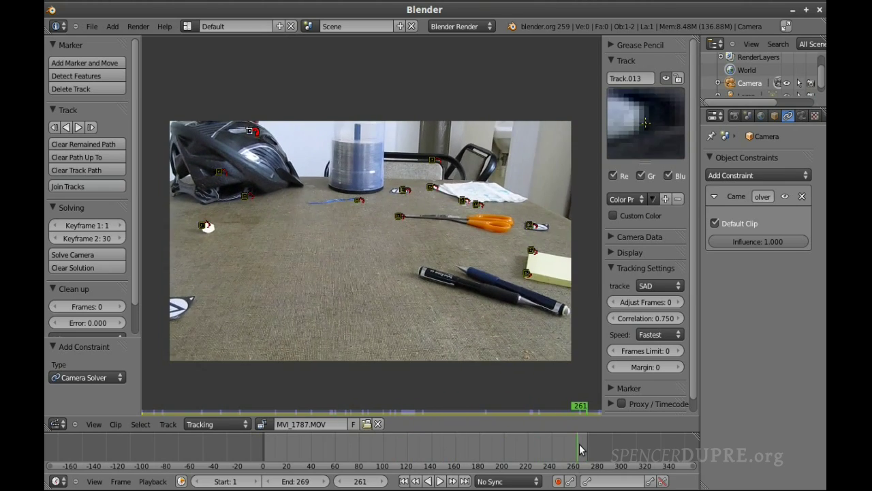
{"action": "left_click_drag", "start_coordinate": [478, 446], "coordinate": [514, 440]}
{"action": "left_click_drag", "start_coordinate": [566, 433], "coordinate": [562, 455]}
{"action": "left_click_drag", "start_coordinate": [575, 443], "coordinate": [551, 449]}
{"action": "key", "text": "shift+Left"}
- Set the solver's Keyframe 1 to 160 and Keyframe 2 to 240
{"action": "left_click", "coordinate": [88, 226]}
{"action": "type", "text": "160"}
{"action": "key", "text": "Tab"}
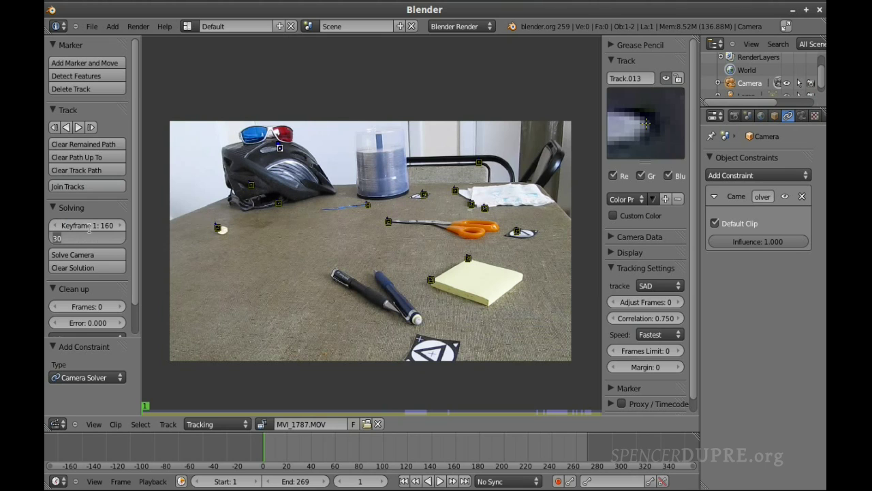
{"action": "type", "text": "240"}
{"action": "key", "text": "Return"}
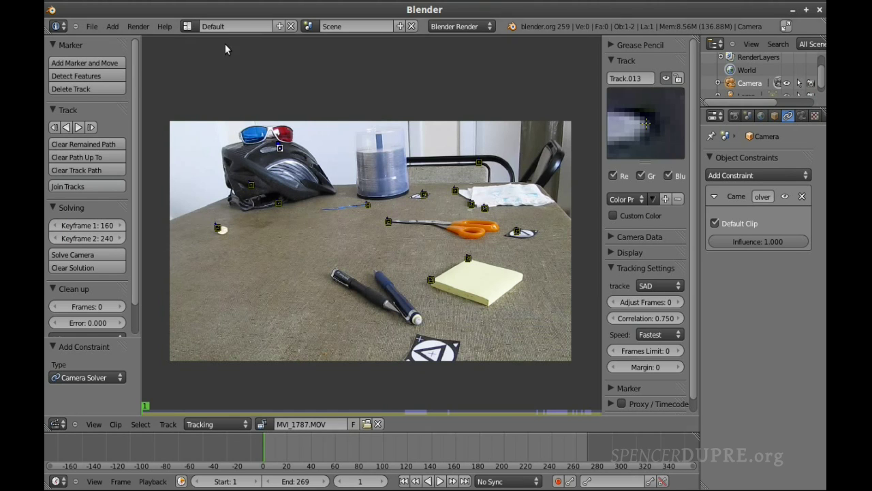
- Scrub the clip to frame 164 and examine the marker positions in the footage
{"action": "mouse_move", "coordinate": [452, 455]}
{"action": "left_mouse_down"}
{"action": "mouse_move", "coordinate": [550, 451]}
{"action": "mouse_move", "coordinate": [456, 439]}
{"action": "left_mouse_up"}
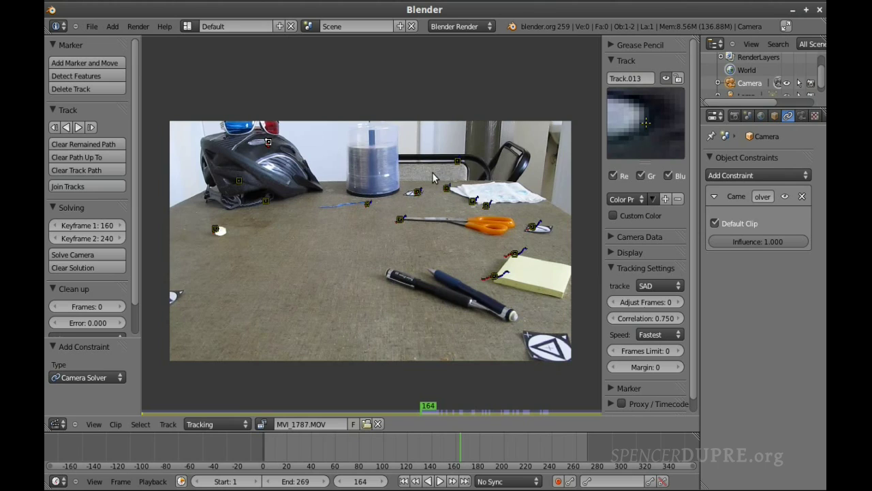
{"action": "scroll", "coordinate": [433, 177], "scroll_direction": "down", "scroll_amount": 1}
{"action": "scroll", "coordinate": [434, 170], "scroll_direction": "up", "scroll_amount": 2}
{"action": "scroll", "coordinate": [434, 170], "scroll_direction": "down", "scroll_amount": 1}
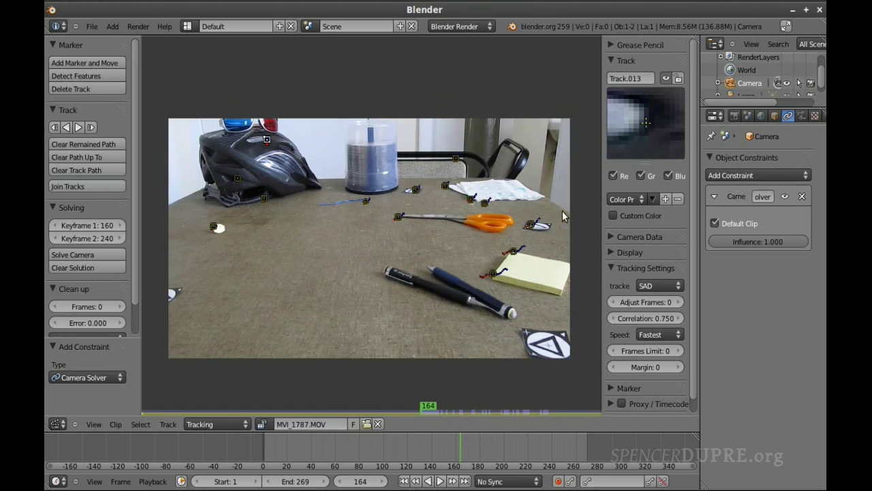
- Set the sensor size in the clip's camera data to 7.7
{"action": "scroll", "coordinate": [640, 250], "scroll_direction": "down", "scroll_amount": 1}
{"action": "left_click", "coordinate": [611, 253]}
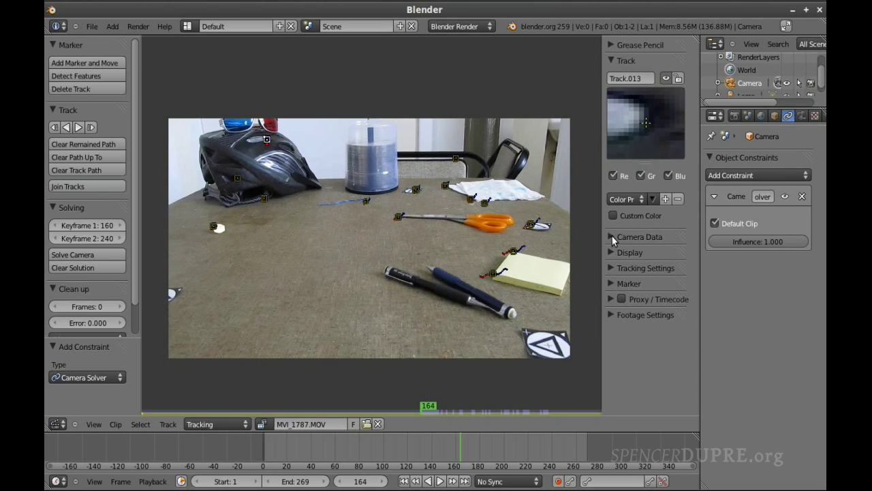
{"action": "left_click", "coordinate": [612, 235]}
{"action": "scroll", "coordinate": [634, 258], "scroll_direction": "down", "scroll_amount": 2}
{"action": "scroll", "coordinate": [640, 212], "scroll_direction": "down", "scroll_amount": 1}
{"action": "left_click", "coordinate": [641, 221]}
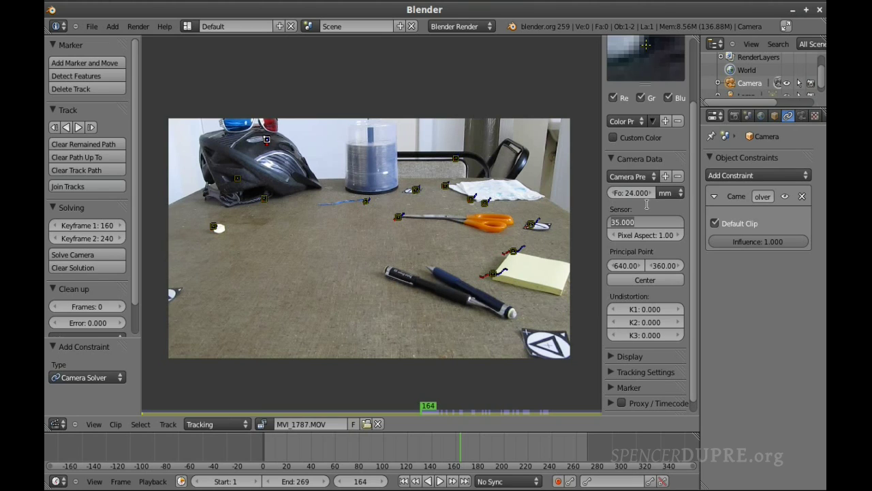
{"action": "type", "text": "7.7"}
{"action": "key", "text": "Return"}
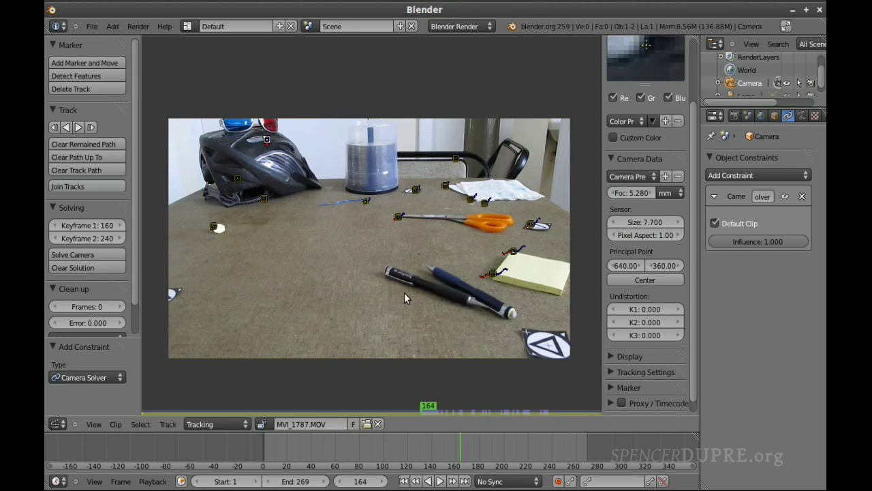
- Solve the camera motion from the tracked markers
{"action": "middle_click_drag", "start_coordinate": [393, 292], "coordinate": [391, 334]}
{"action": "scroll", "coordinate": [392, 326], "scroll_direction": "up", "scroll_amount": 3}
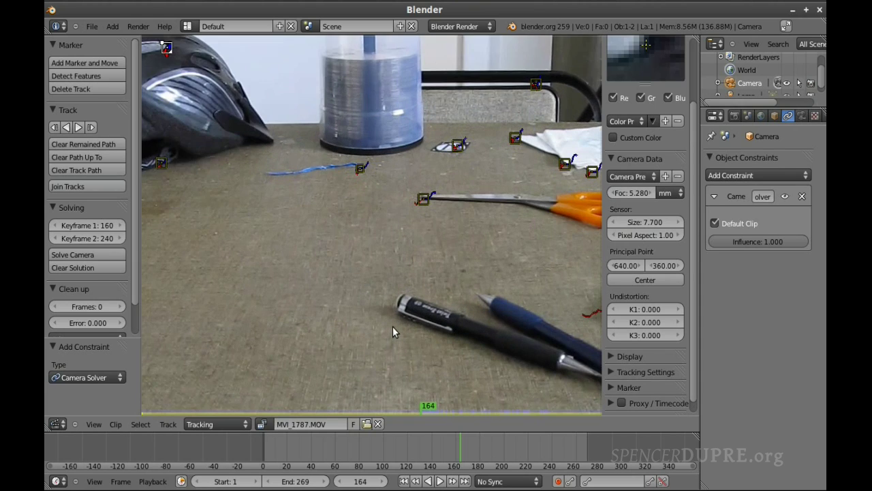
{"action": "scroll", "coordinate": [392, 326], "scroll_direction": "up", "scroll_amount": 2}
{"action": "scroll", "coordinate": [393, 326], "scroll_direction": "down", "scroll_amount": 1}
{"action": "scroll", "coordinate": [393, 326], "scroll_direction": "down", "scroll_amount": 3}
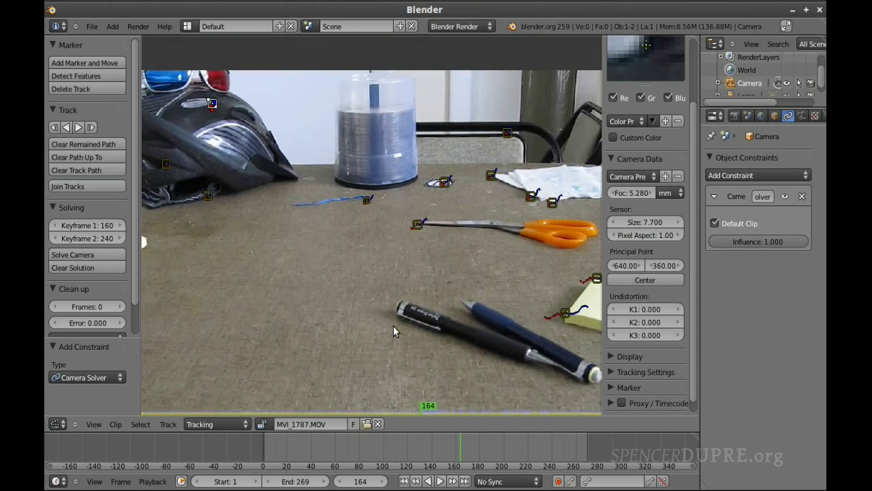
{"action": "middle_click_drag", "start_coordinate": [393, 326], "coordinate": [398, 294]}
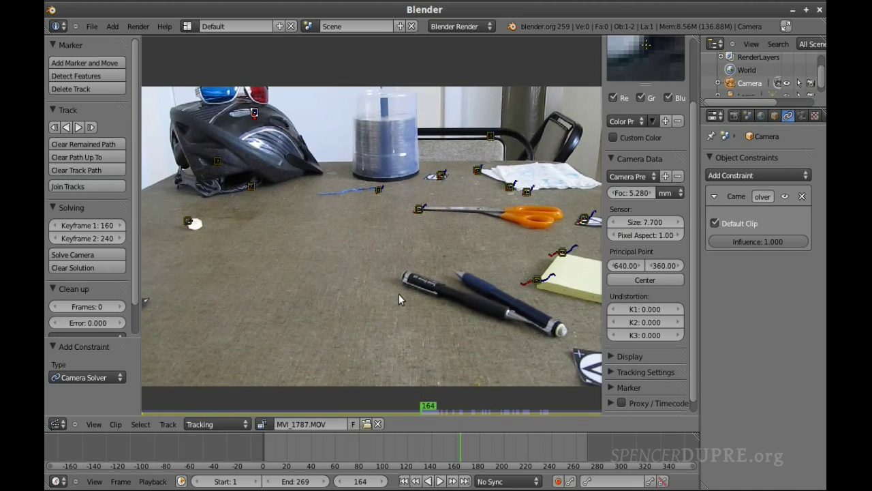
{"action": "scroll", "coordinate": [399, 300], "scroll_direction": "down", "scroll_amount": 1}
{"action": "scroll", "coordinate": [398, 299], "scroll_direction": "up", "scroll_amount": 1}
{"action": "left_click", "coordinate": [112, 256]}
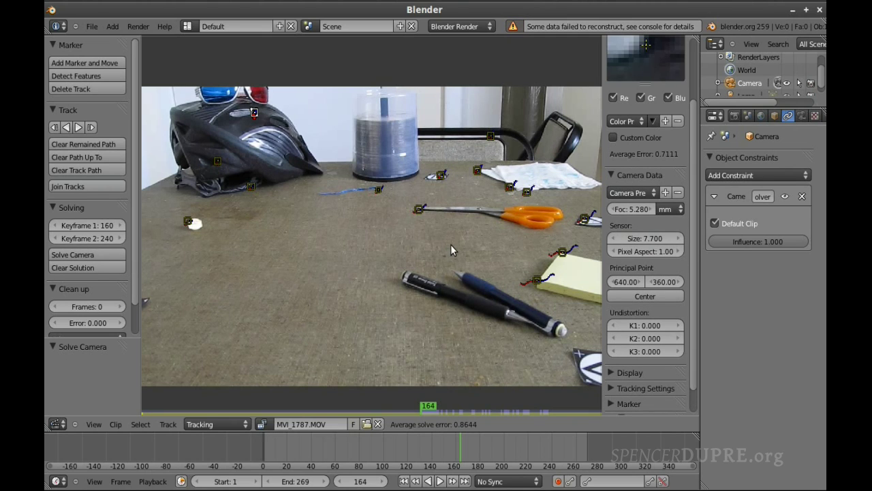
{"action": "middle_click_drag", "start_coordinate": [451, 247], "coordinate": [408, 336]}
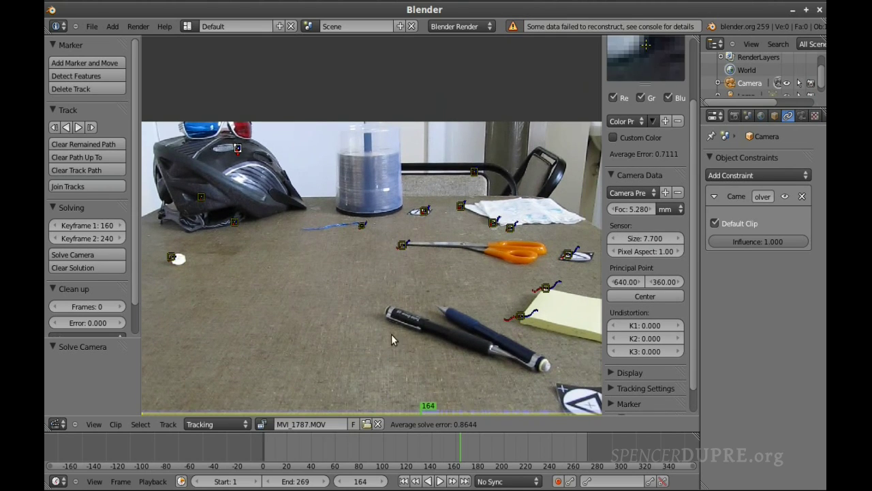
- Change the Movie Clip Editor area to the 3D View and examine the solved camera and reconstructed points from several angles
{"action": "left_click", "coordinate": [58, 423]}
{"action": "left_click", "coordinate": [68, 412]}
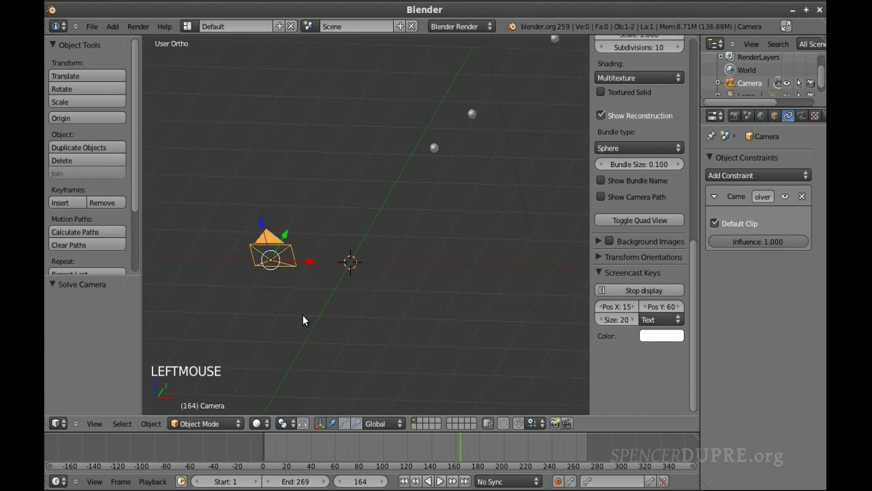
{"action": "scroll", "coordinate": [380, 235], "scroll_direction": "down", "scroll_amount": 5}
{"action": "middle_click_drag", "start_coordinate": [361, 230], "coordinate": [344, 244]}
{"action": "scroll", "coordinate": [332, 206], "scroll_direction": "up", "scroll_amount": 2}
{"action": "scroll", "coordinate": [328, 137], "scroll_direction": "up", "scroll_amount": 1}
{"action": "right_click", "coordinate": [330, 123]}
{"action": "scroll", "coordinate": [337, 140], "scroll_direction": "down", "scroll_amount": 5}
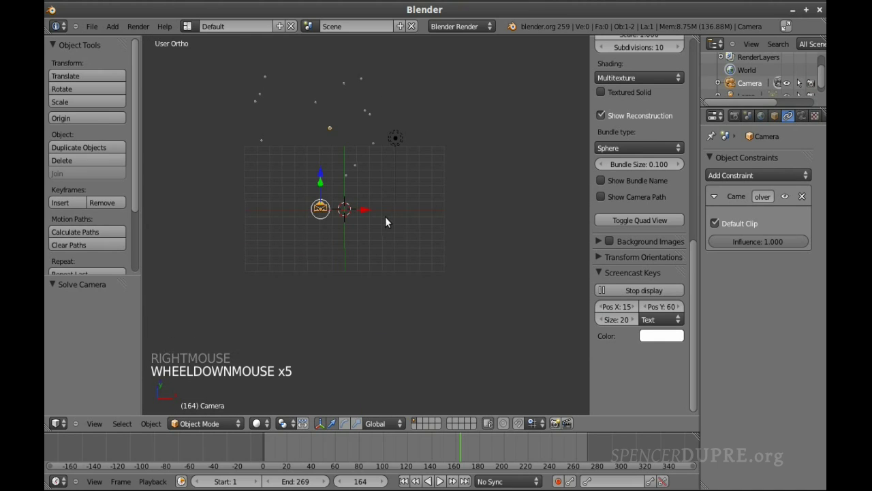
{"action": "scroll", "coordinate": [387, 213], "scroll_direction": "up", "scroll_amount": 3}
{"action": "scroll", "coordinate": [387, 213], "scroll_direction": "down", "scroll_amount": 3}
{"action": "middle_click_drag", "start_coordinate": [348, 252], "coordinate": [301, 195]}
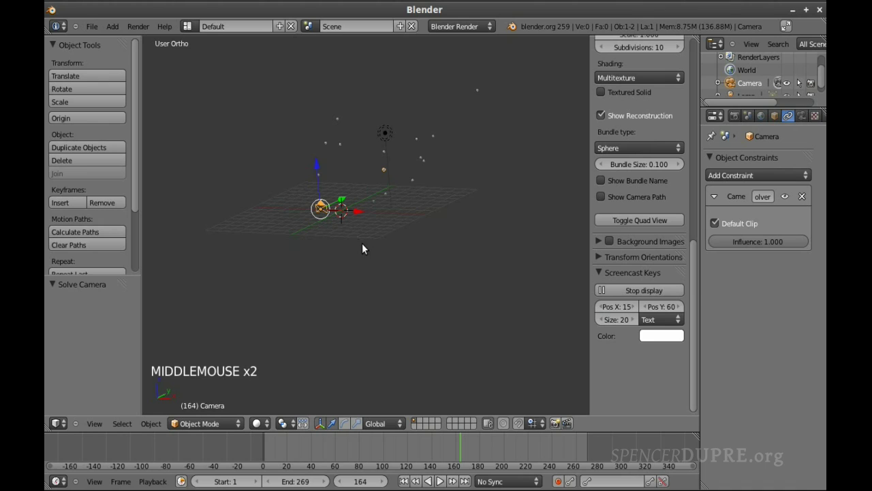
{"action": "middle_click_drag", "start_coordinate": [359, 248], "coordinate": [320, 248]}
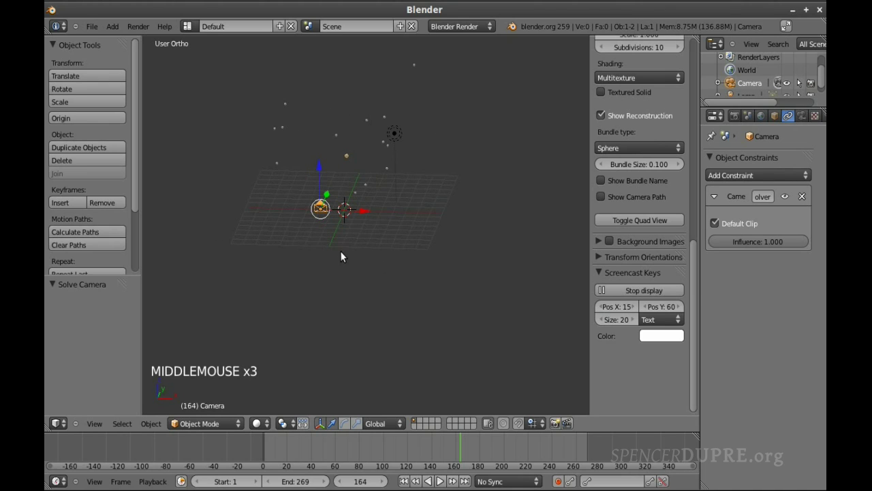
- Look through the camera and examine how the reconstructed points lie within its frame
{"action": "key", "text": "KP_0"}
{"action": "scroll", "coordinate": [361, 242], "scroll_direction": "up", "scroll_amount": 3}
{"action": "middle_click_drag", "start_coordinate": [361, 242], "coordinate": [306, 316], "text": "shift"}
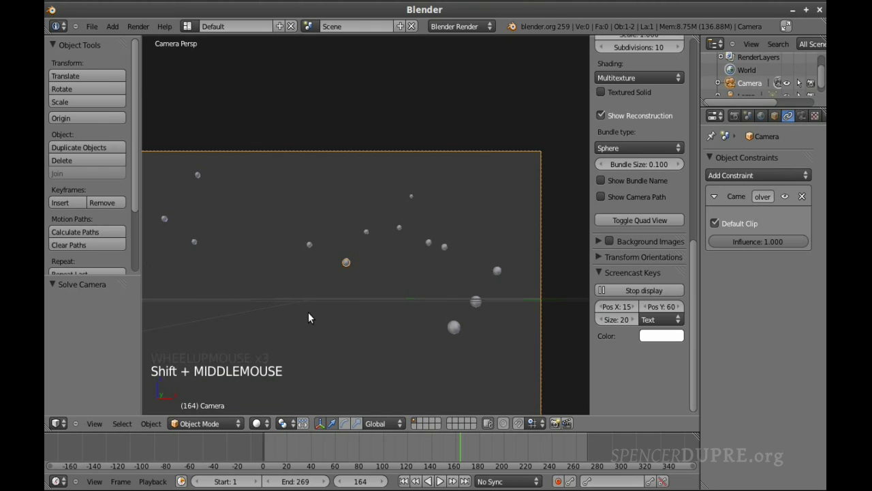
{"action": "middle_click_drag", "start_coordinate": [316, 323], "coordinate": [377, 267], "text": "shift"}
{"action": "scroll", "coordinate": [391, 247], "scroll_direction": "down", "scroll_amount": 3}
{"action": "scroll", "coordinate": [380, 267], "scroll_direction": "up", "scroll_amount": 1}
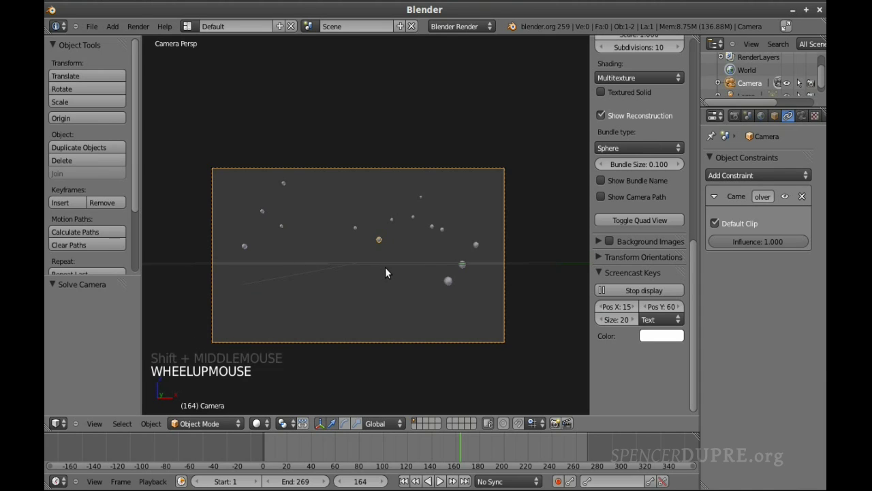
- Enable background images and add the movie clip MVI_1787.MOV as a background shown only in the Camera view
{"action": "left_click", "coordinate": [598, 241]}
{"action": "left_click", "coordinate": [611, 242]}
{"action": "left_click", "coordinate": [621, 255]}
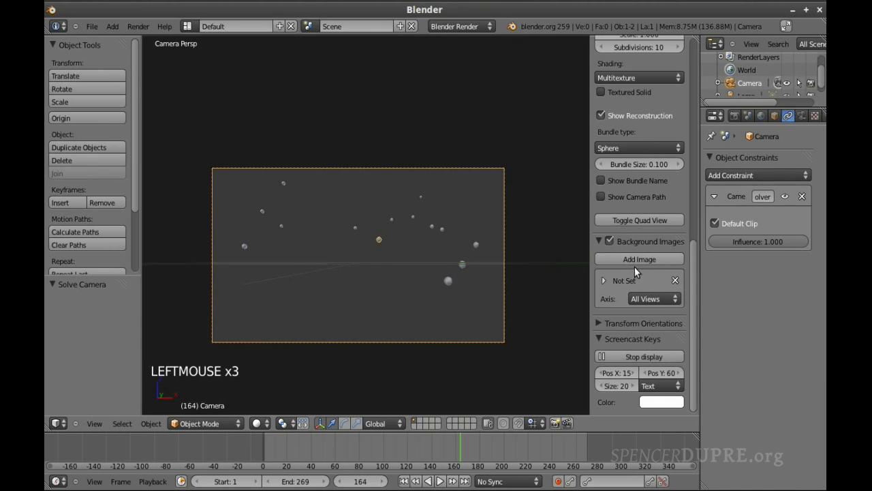
{"action": "left_click", "coordinate": [603, 280]}
{"action": "left_click", "coordinate": [658, 317]}
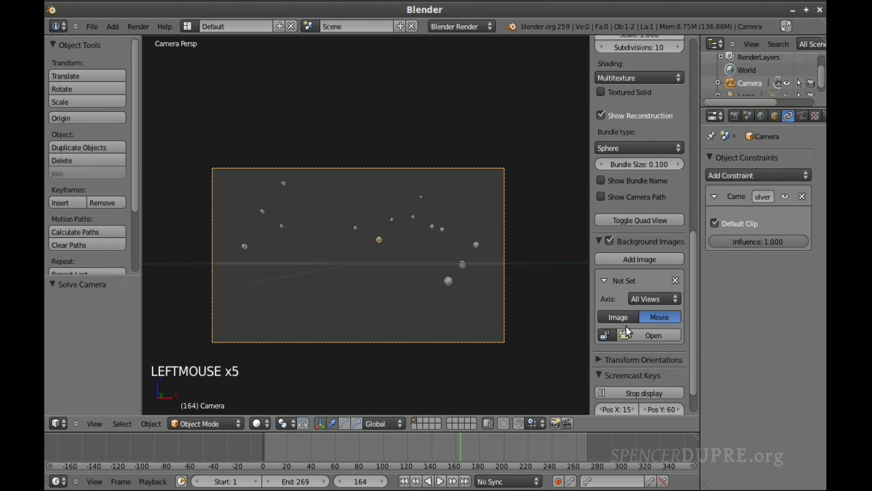
{"action": "left_click", "coordinate": [605, 335]}
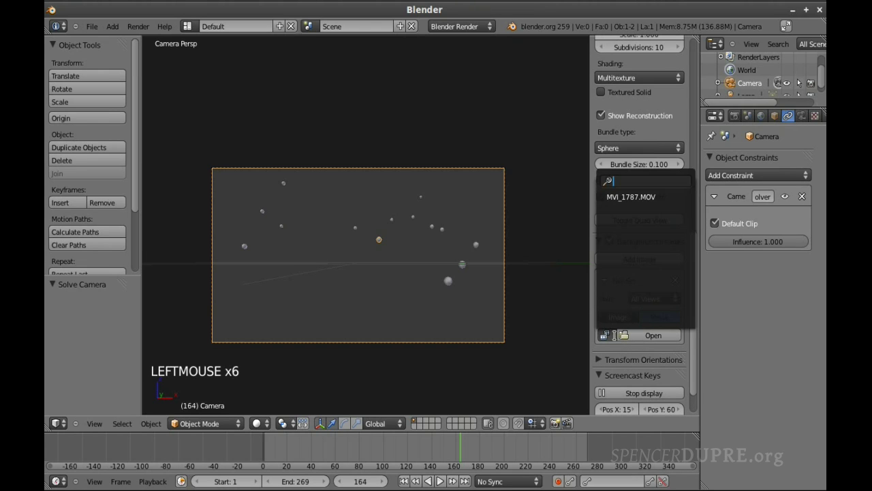
{"action": "left_click", "coordinate": [637, 197]}
{"action": "left_click_drag", "start_coordinate": [653, 303], "coordinate": [650, 286]}
{"action": "scroll", "coordinate": [625, 325], "scroll_direction": "down", "scroll_amount": 2}
{"action": "scroll", "coordinate": [625, 326], "scroll_direction": "up", "scroll_amount": 1}
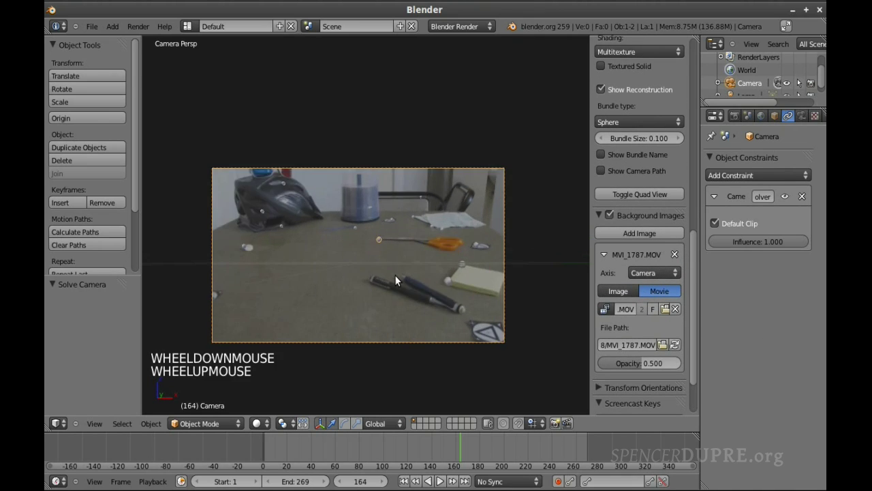
- Play the animation in camera view to check the points against the footage, and view the points from the right side
{"action": "key", "text": "alt+a"}
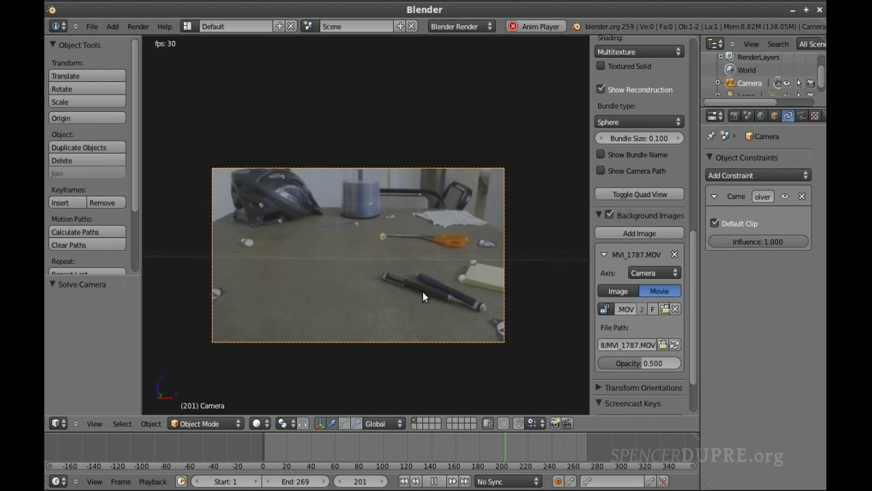
{"action": "key", "text": "Escape"}
{"action": "scroll", "coordinate": [431, 264], "scroll_direction": "down", "scroll_amount": 2}
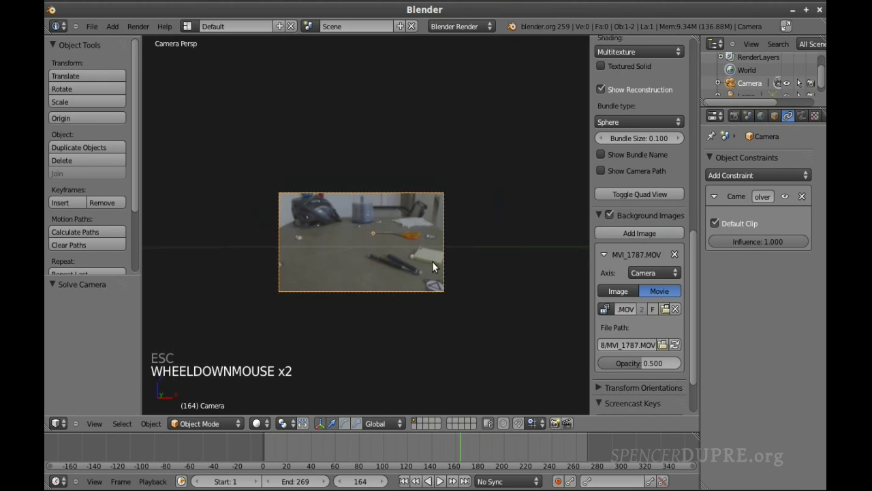
{"action": "scroll", "coordinate": [433, 262], "scroll_direction": "up", "scroll_amount": 1}
{"action": "key", "text": "KP_3"}
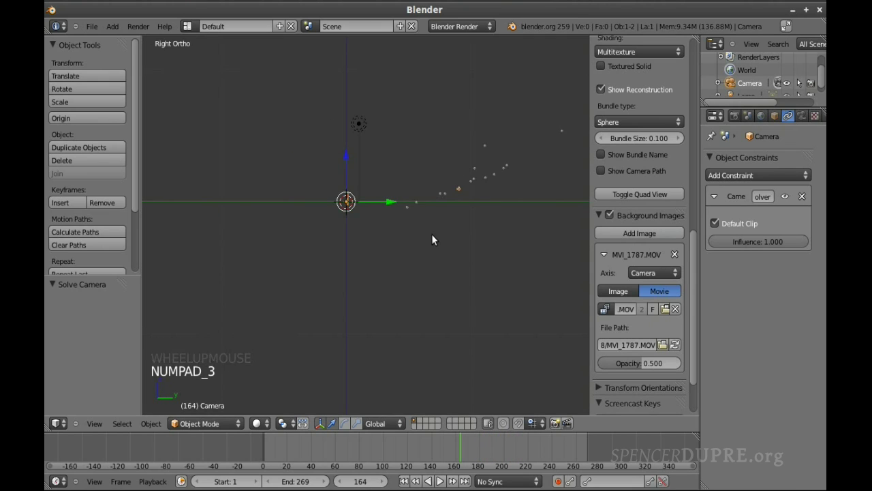
{"action": "middle_click_drag", "start_coordinate": [418, 247], "coordinate": [372, 306], "text": "shift"}
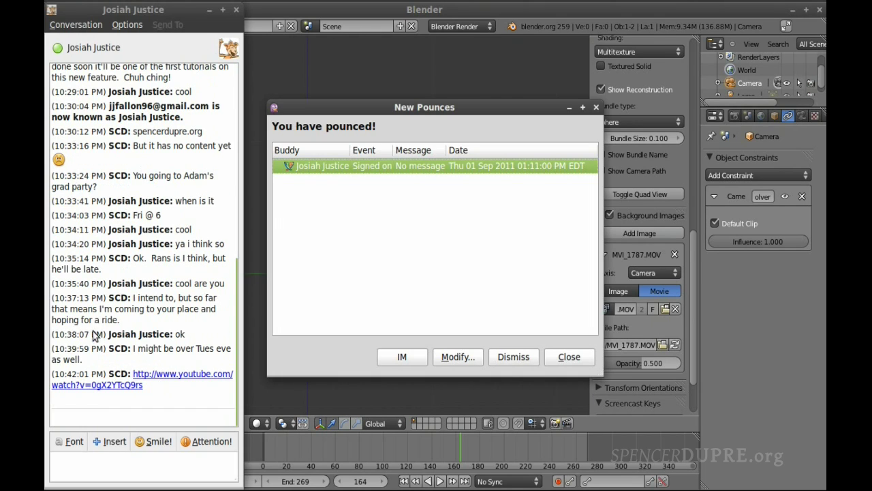
- Close the buddy notification and the chat conversation window covering the workspace
{"action": "left_click", "coordinate": [565, 358]}
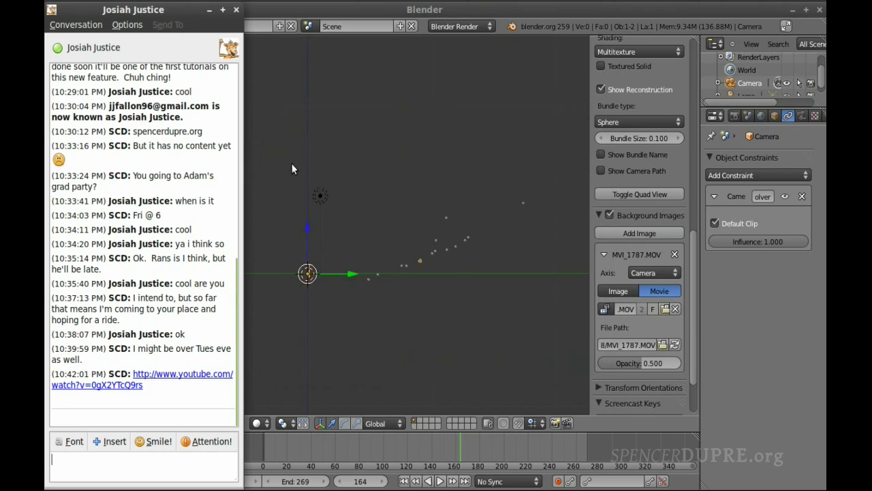
{"action": "left_click", "coordinate": [236, 10]}
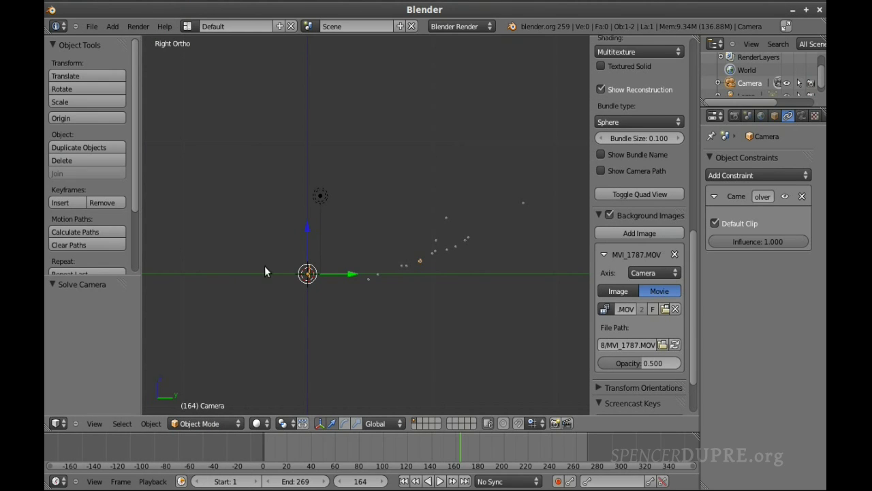
- Change the 3D View area back to the Movie Clip Editor and scrub the footage to frame 64
{"action": "left_click", "coordinate": [57, 423]}
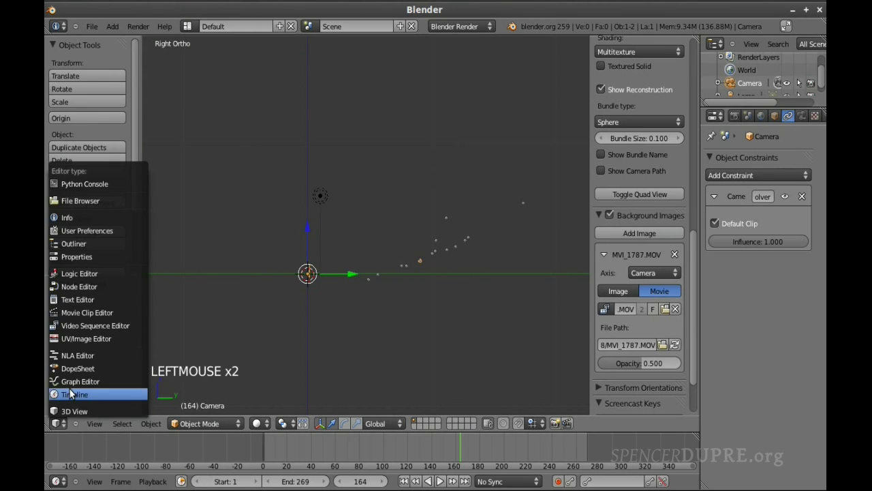
{"action": "left_click", "coordinate": [112, 314]}
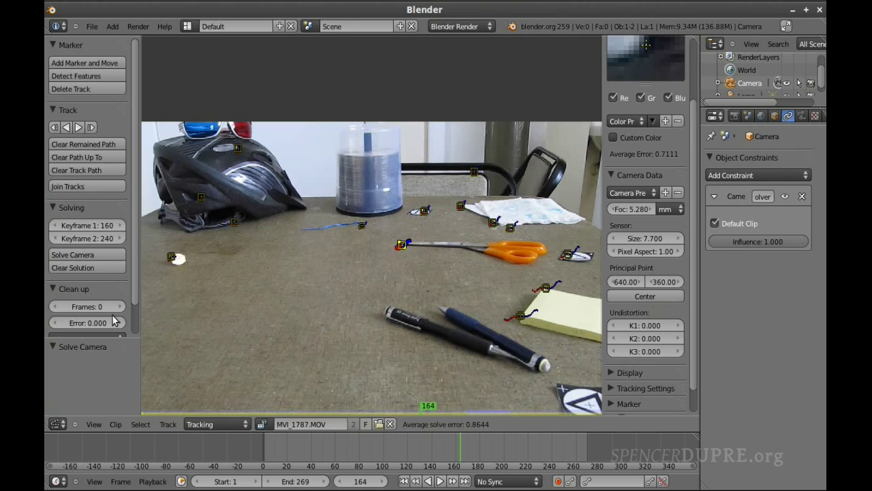
{"action": "scroll", "coordinate": [356, 284], "scroll_direction": "down", "scroll_amount": 1}
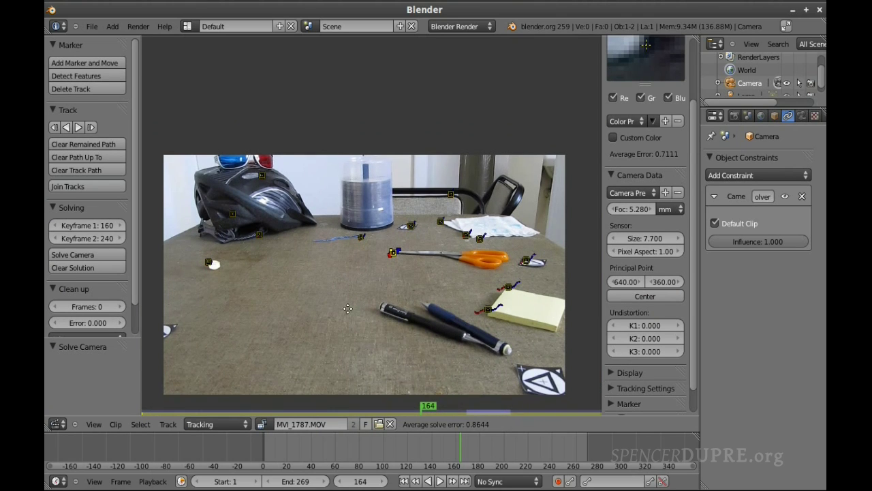
{"action": "middle_click_drag", "start_coordinate": [348, 308], "coordinate": [349, 278]}
{"action": "left_click", "coordinate": [258, 439]}
{"action": "left_click_drag", "start_coordinate": [255, 438], "coordinate": [339, 446]}
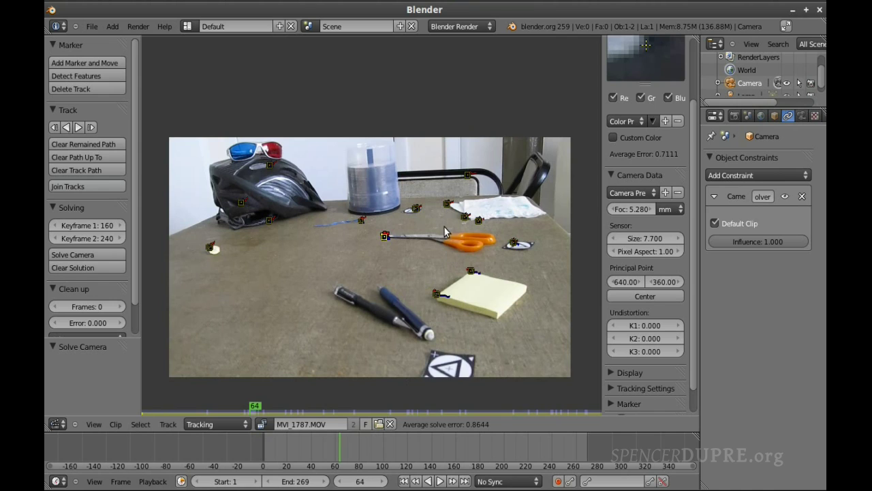
- Select the track at the near corner of the white paper towel and check it at frames 216 and 7
{"action": "scroll", "coordinate": [445, 232], "scroll_direction": "up", "scroll_amount": 3}
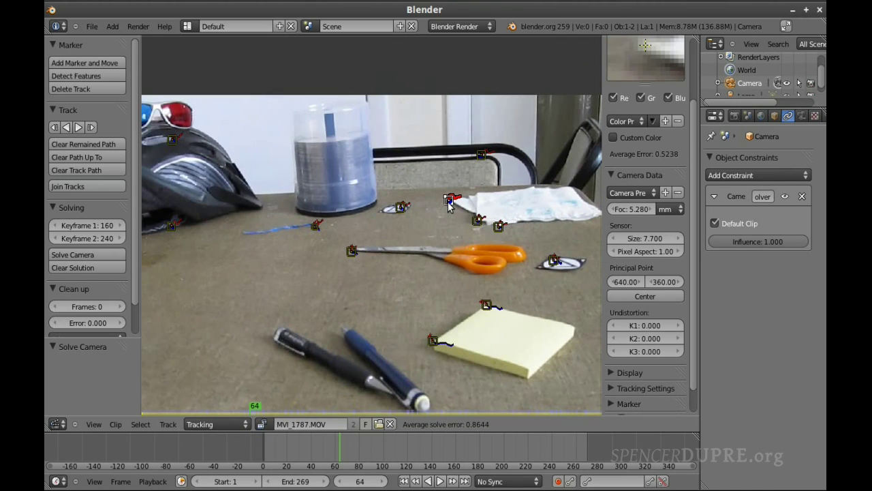
{"action": "scroll", "coordinate": [449, 206], "scroll_direction": "down", "scroll_amount": 2}
{"action": "left_click_drag", "start_coordinate": [286, 447], "coordinate": [523, 447]}
{"action": "scroll", "coordinate": [475, 324], "scroll_direction": "down", "scroll_amount": 1}
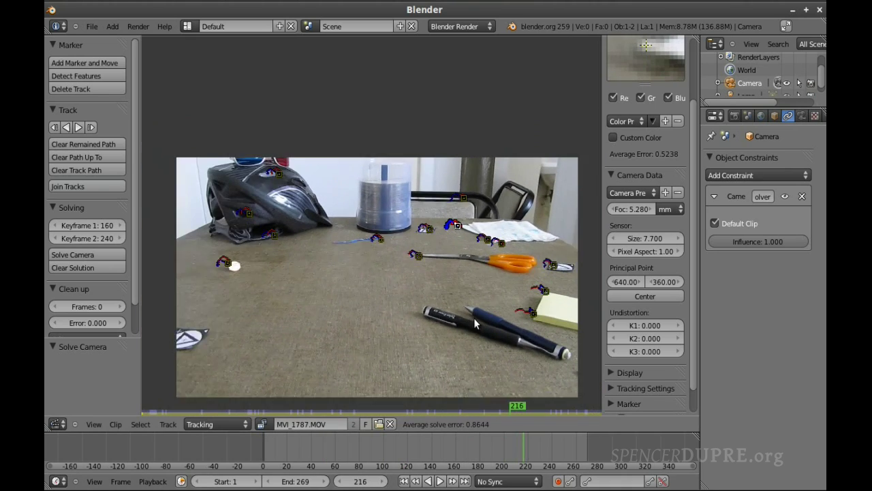
{"action": "scroll", "coordinate": [475, 325], "scroll_direction": "down", "scroll_amount": 1}
{"action": "middle_click_drag", "start_coordinate": [474, 325], "coordinate": [467, 308]}
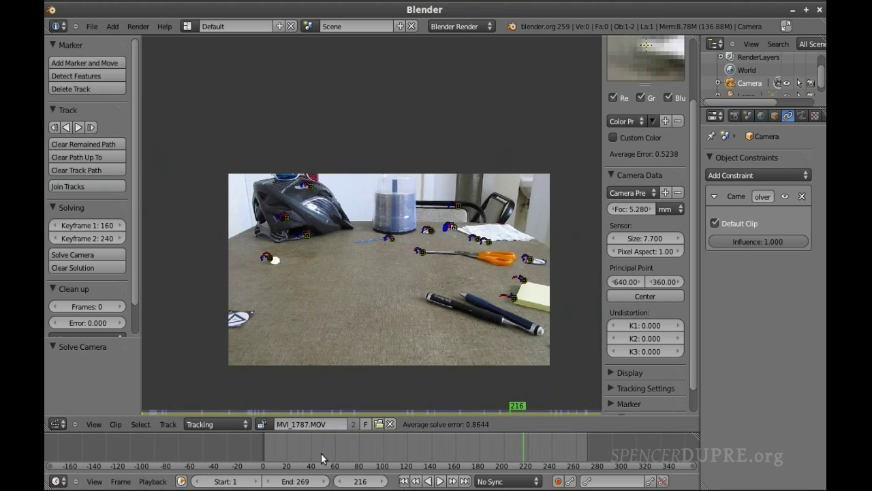
{"action": "mouse_move", "coordinate": [282, 434]}
{"action": "left_mouse_down"}
{"action": "mouse_move", "coordinate": [569, 426]}
{"action": "mouse_move", "coordinate": [560, 436]}
{"action": "mouse_move", "coordinate": [269, 440]}
{"action": "left_mouse_up"}
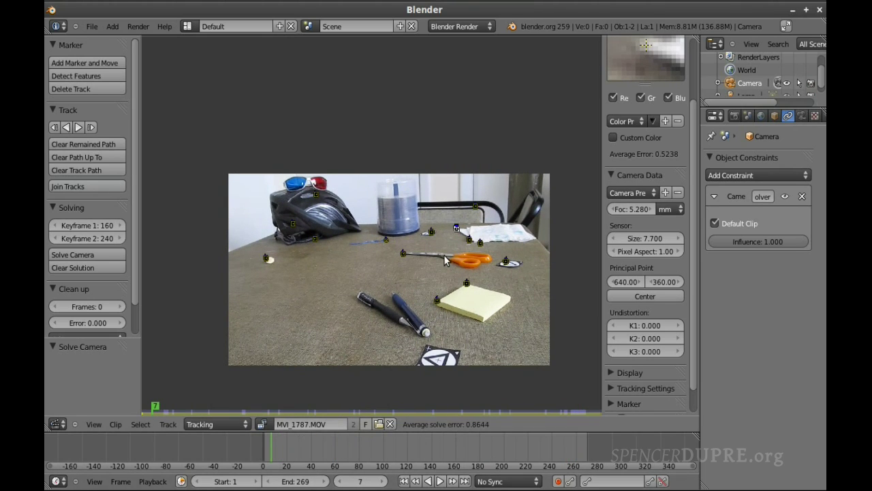
- Set the reconstruction's origin at the selected paper towel corner track and change the area back to the 3D View
{"action": "left_click", "coordinate": [168, 424]}
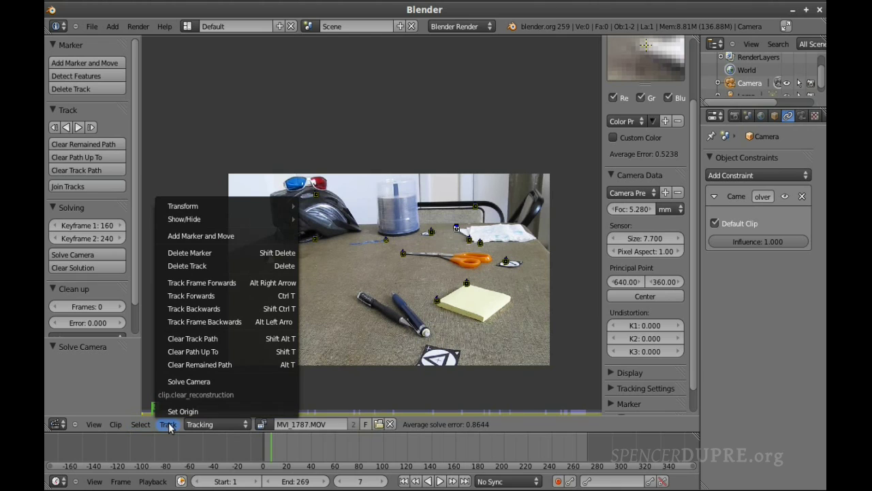
{"action": "left_click", "coordinate": [176, 411]}
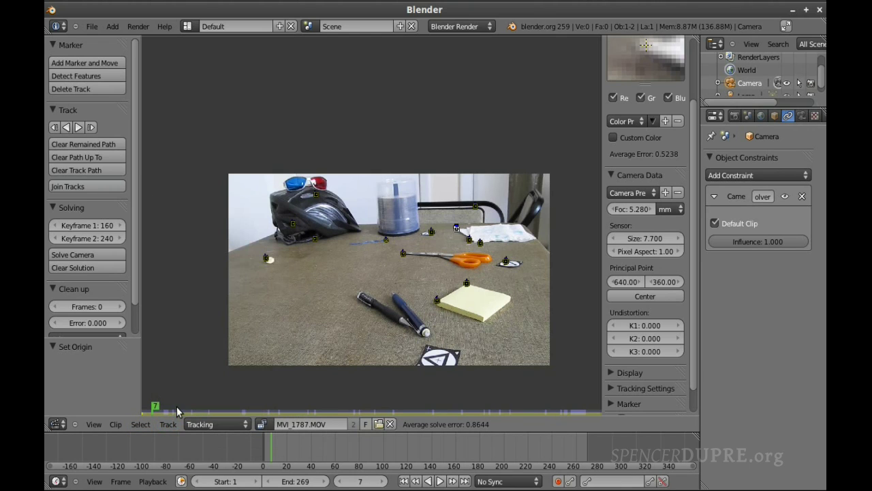
{"action": "left_click", "coordinate": [54, 424]}
{"action": "left_click", "coordinate": [64, 407]}
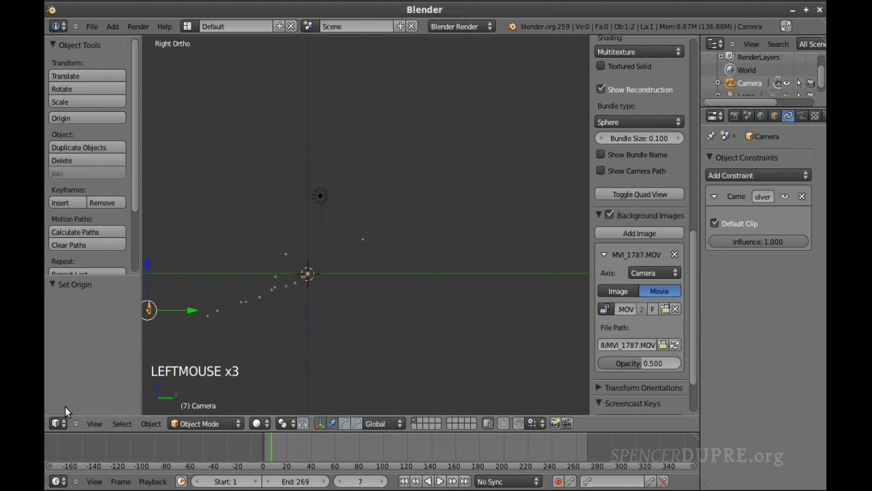
- Set the pivot point to the 3D cursor and rotate the camera about 20° in the right view to level the track points with the ground
{"action": "middle_click_drag", "start_coordinate": [306, 274], "coordinate": [468, 258], "text": "shift"}
{"action": "scroll", "coordinate": [340, 292], "scroll_direction": "up", "scroll_amount": 2}
{"action": "scroll", "coordinate": [438, 253], "scroll_direction": "up", "scroll_amount": 1}
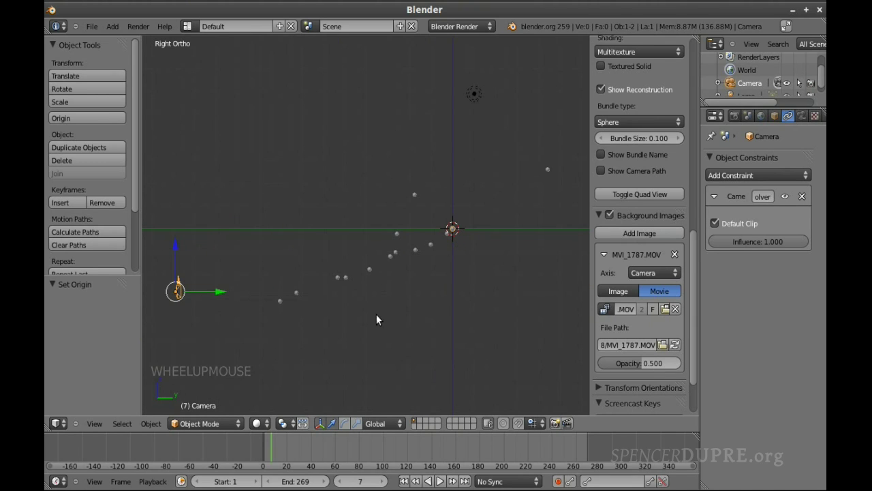
{"action": "left_click", "coordinate": [283, 423]}
{"action": "left_click", "coordinate": [302, 396]}
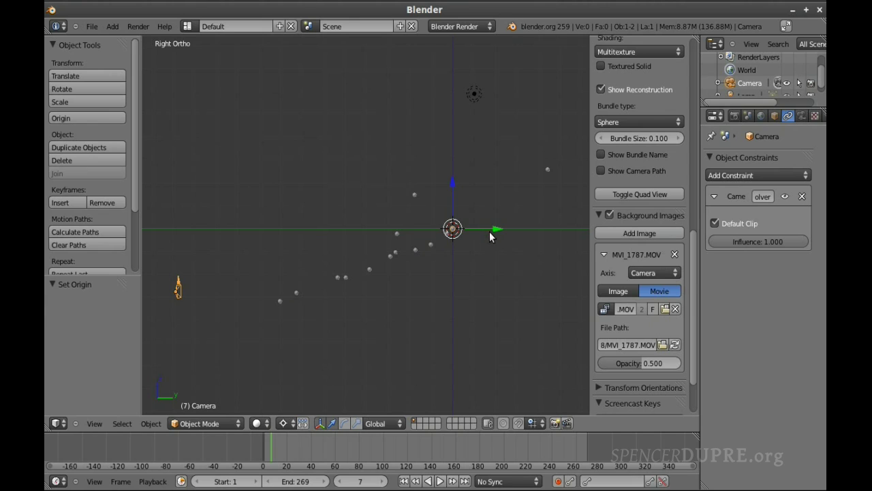
{"action": "key", "text": "r"}
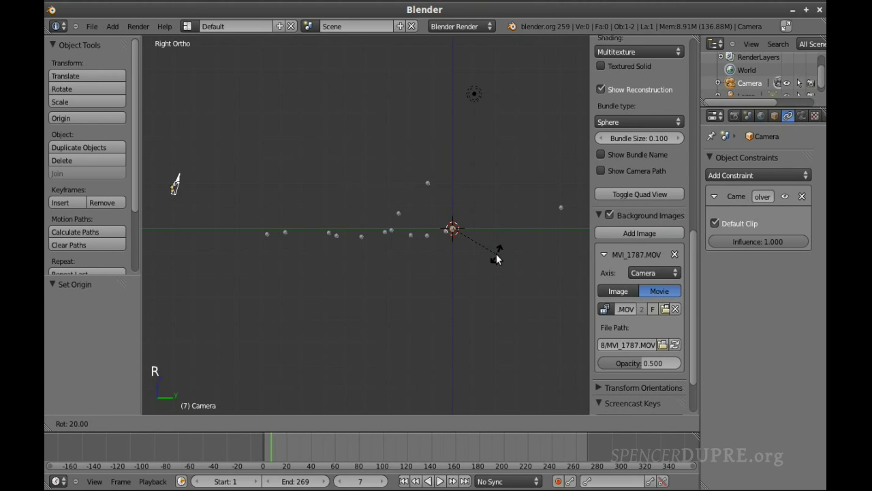
{"action": "left_click", "coordinate": [496, 255]}
- In the camera view, select the reconstructed track points lying on the tabletop, including the scissors tip, paper markers and blue strip's end
{"action": "middle_click_drag", "start_coordinate": [301, 251], "coordinate": [353, 246]}
{"action": "key", "text": "KP_0"}
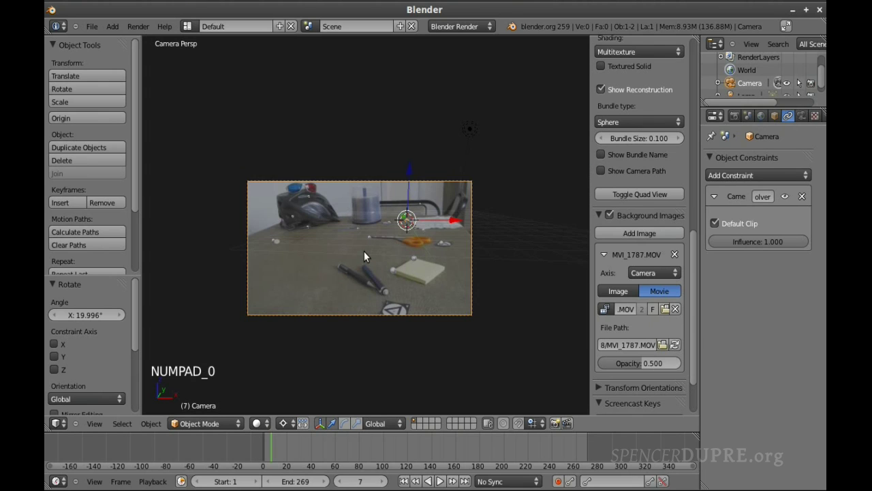
{"action": "scroll", "coordinate": [374, 250], "scroll_direction": "up", "scroll_amount": 3}
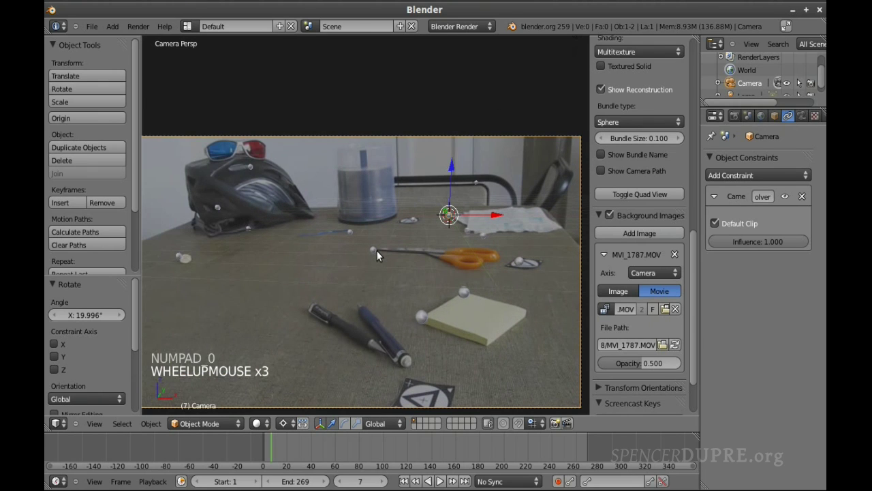
{"action": "scroll", "coordinate": [377, 255], "scroll_direction": "up", "scroll_amount": 1}
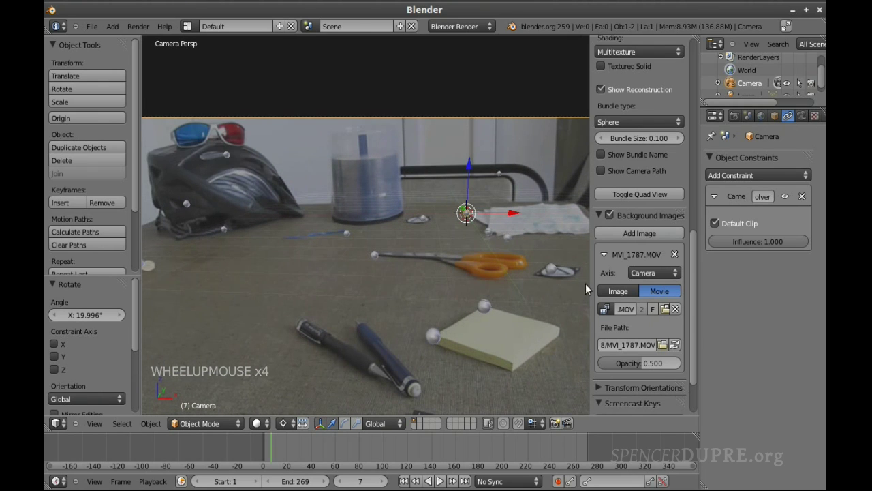
{"action": "right_click", "coordinate": [555, 263]}
{"action": "right_click", "coordinate": [371, 255], "text": "shift"}
{"action": "right_click", "coordinate": [345, 234], "text": "shift"}
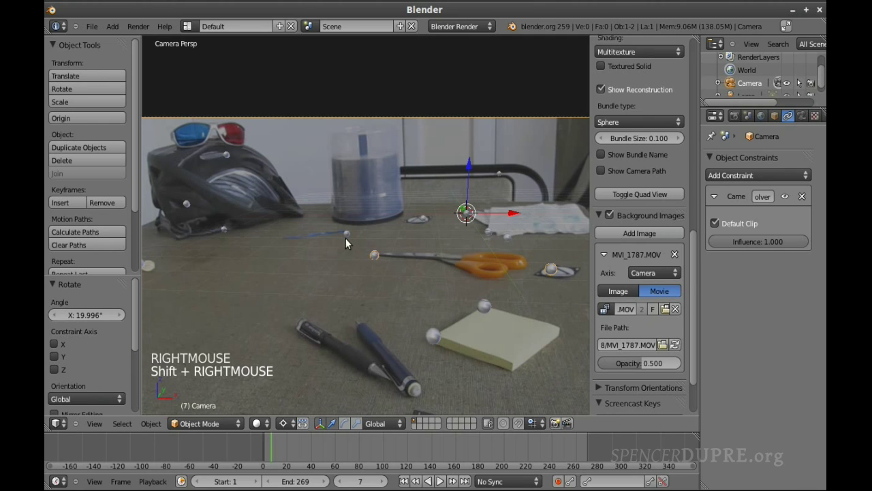
{"action": "right_click", "coordinate": [470, 216], "text": "shift"}
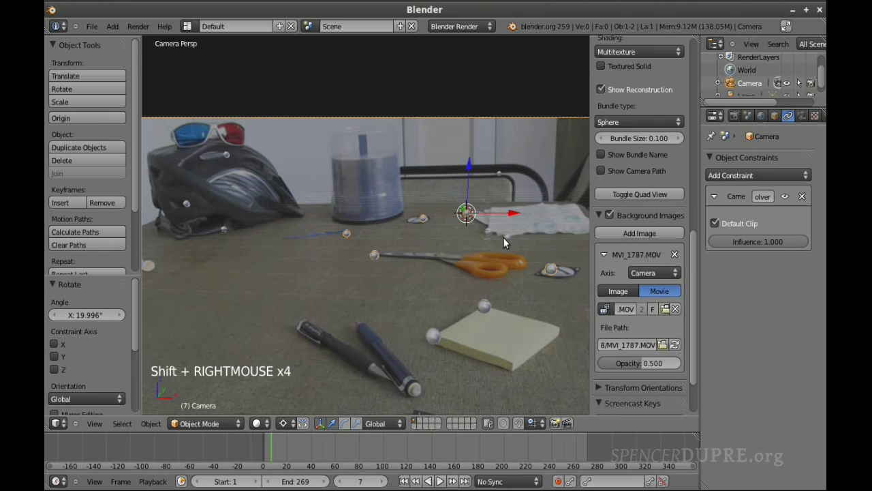
{"action": "scroll", "coordinate": [269, 230], "scroll_direction": "down", "scroll_amount": 1}
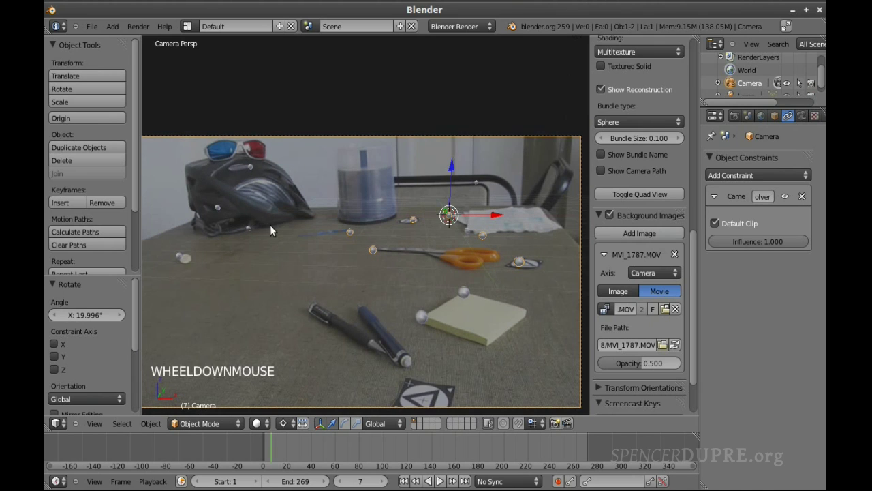
{"action": "scroll", "coordinate": [265, 233], "scroll_direction": "up", "scroll_amount": 2}
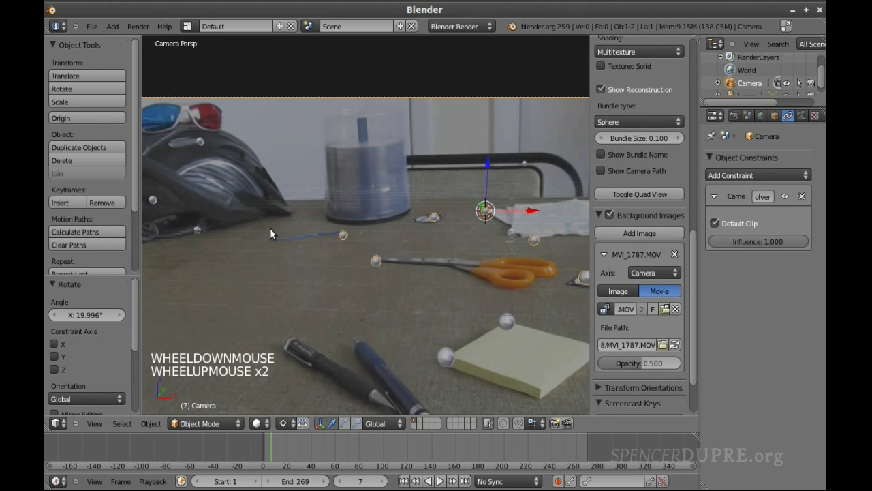
{"action": "scroll", "coordinate": [270, 235], "scroll_direction": "down", "scroll_amount": 2}
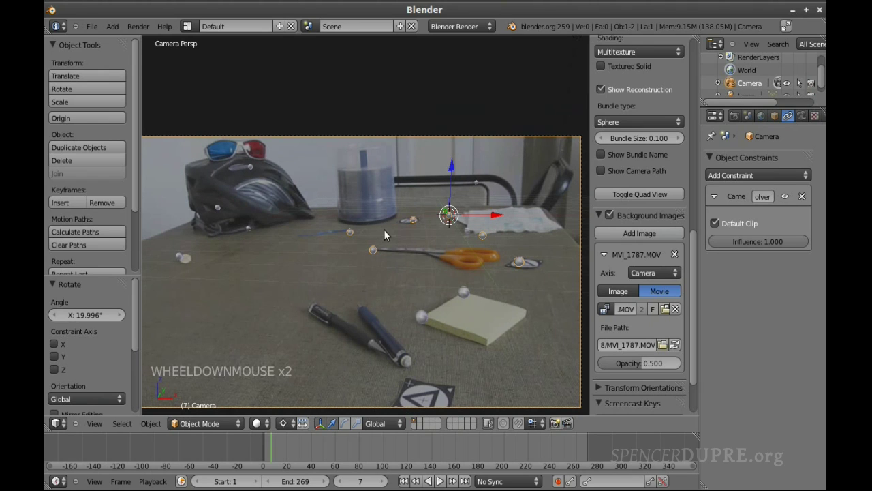
- Examine from the side and at an angle how the selected tabletop points line up with the ground grid
{"action": "key", "text": "KP_3"}
{"action": "scroll", "coordinate": [452, 228], "scroll_direction": "down", "scroll_amount": 1}
{"action": "scroll", "coordinate": [451, 228], "scroll_direction": "up", "scroll_amount": 2}
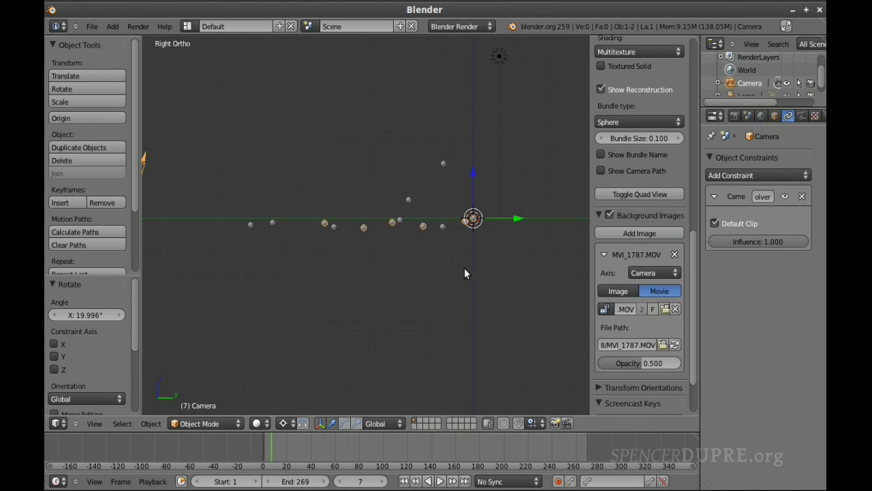
{"action": "scroll", "coordinate": [463, 267], "scroll_direction": "up", "scroll_amount": 3}
{"action": "scroll", "coordinate": [462, 266], "scroll_direction": "up", "scroll_amount": 1}
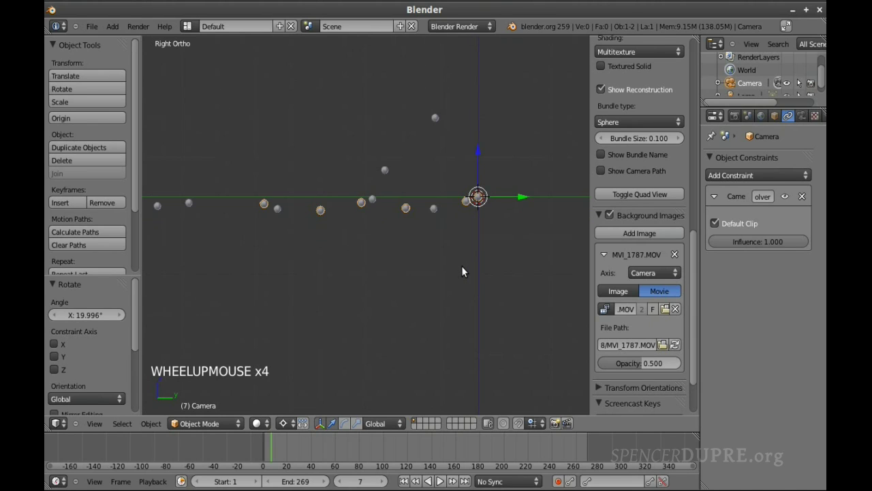
{"action": "scroll", "coordinate": [414, 248], "scroll_direction": "down", "scroll_amount": 1}
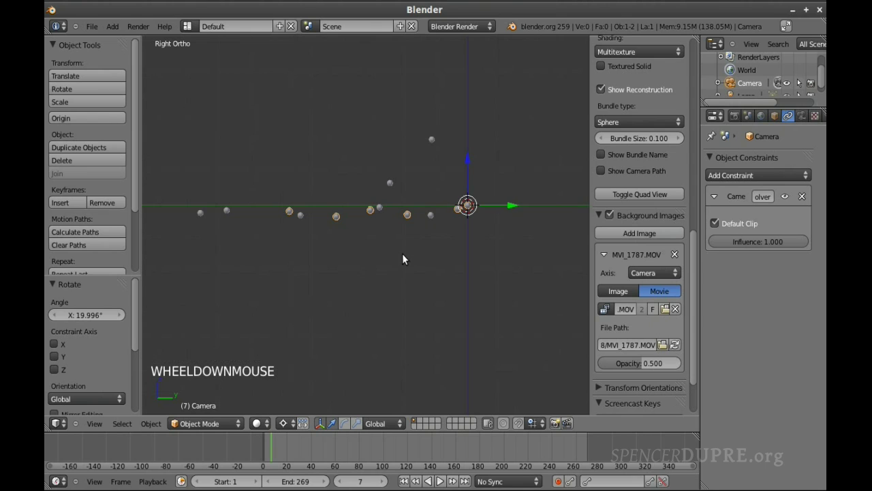
{"action": "middle_click_drag", "start_coordinate": [402, 255], "coordinate": [404, 299], "text": "shift"}
{"action": "middle_click_drag", "start_coordinate": [308, 279], "coordinate": [348, 318]}
{"action": "scroll", "coordinate": [400, 324], "scroll_direction": "down", "scroll_amount": 2}
{"action": "middle_click_drag", "start_coordinate": [399, 324], "coordinate": [362, 294], "text": "shift"}
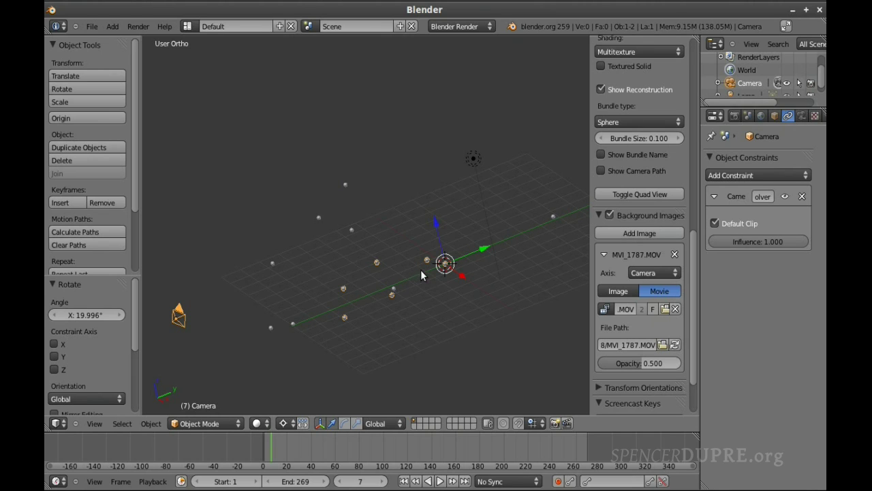
- In the right view, rotate the camera about 1.6° and move it about 0.45 along Y and 0.14 along Z
{"action": "key", "text": "KP_3"}
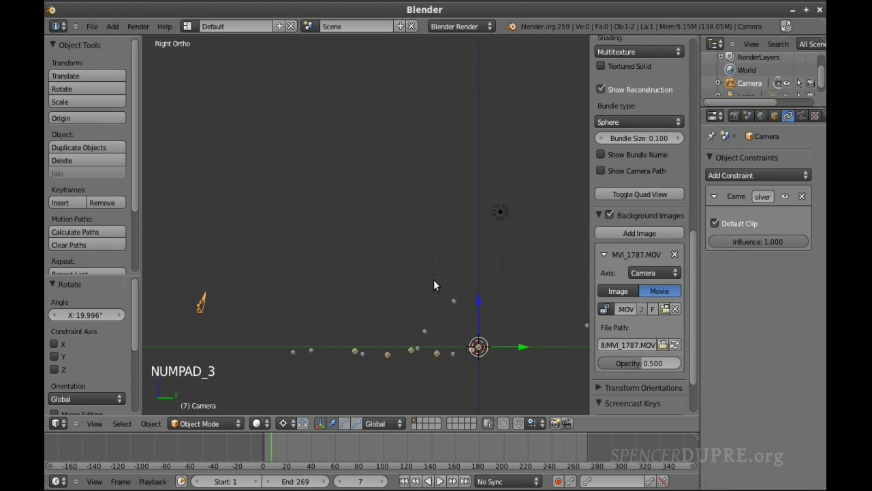
{"action": "middle_click_drag", "start_coordinate": [433, 347], "coordinate": [402, 311], "text": "shift"}
{"action": "scroll", "coordinate": [403, 317], "scroll_direction": "up", "scroll_amount": 1}
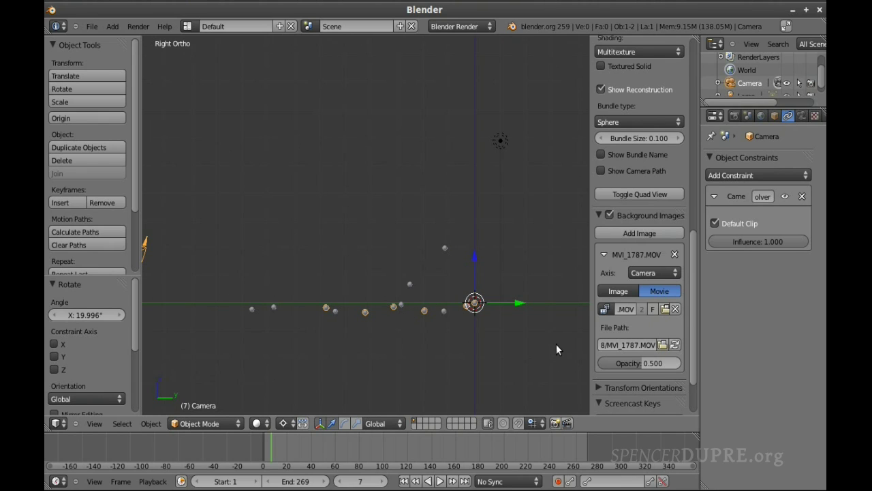
{"action": "key", "text": "r"}
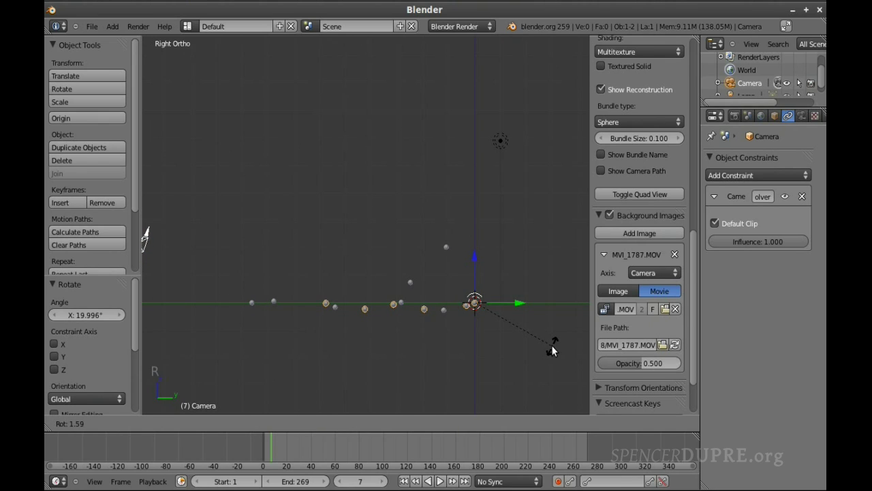
{"action": "left_click", "coordinate": [552, 351]}
{"action": "key", "text": "g"}
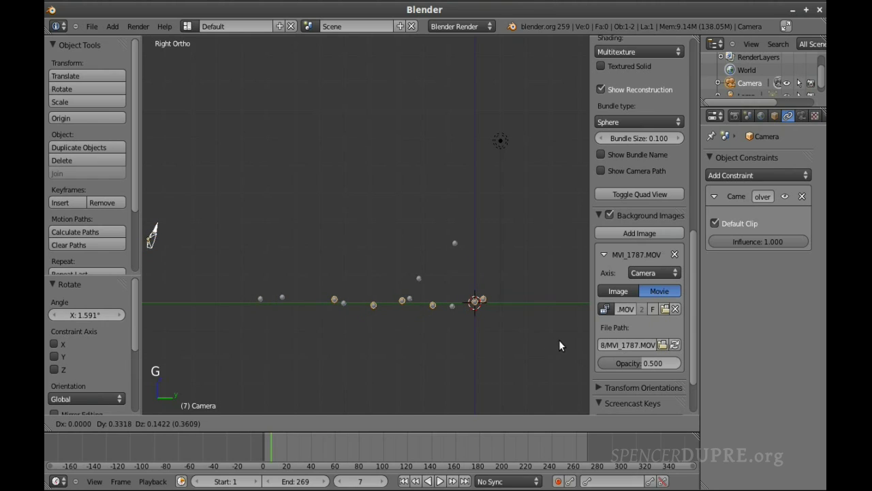
{"action": "left_click", "coordinate": [562, 344]}
- Rotate the camera about -1.9° in the right view and raise it about 0.12 along Z to fit the ground line
{"action": "key", "text": "s"}
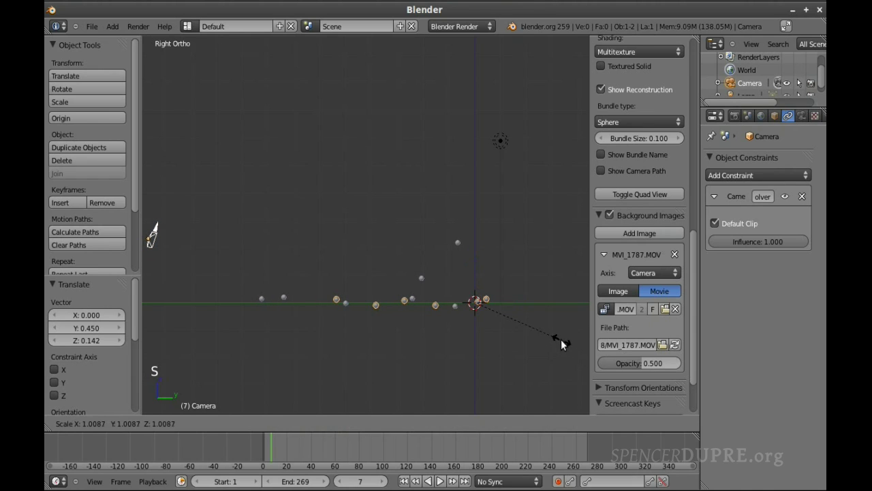
{"action": "right_click", "coordinate": [560, 339]}
{"action": "key", "text": "r"}
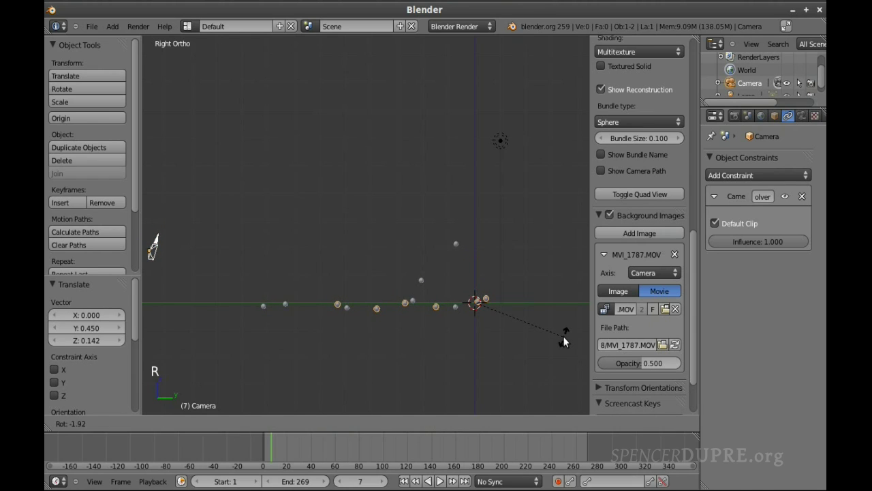
{"action": "left_click", "coordinate": [563, 337]}
{"action": "key", "text": "g"}
{"action": "left_click", "coordinate": [562, 334]}
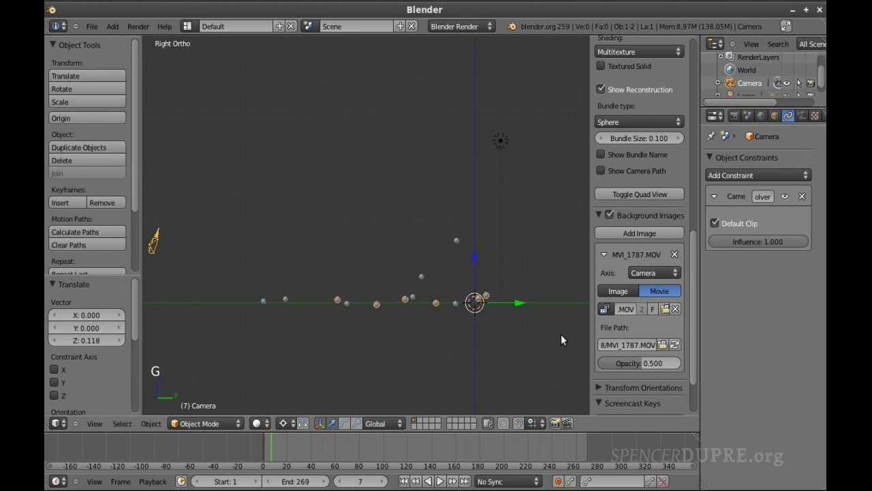
- In the front view, rotate the camera about 1.5° and lower it about 0.095 along Z onto the ground line
{"action": "key", "text": "KP_1"}
{"action": "scroll", "coordinate": [243, 301], "scroll_direction": "up", "scroll_amount": 2, "text": "shift"}
{"action": "middle_click_drag", "start_coordinate": [243, 301], "coordinate": [505, 324], "text": "shift"}
{"action": "key", "text": "r"}
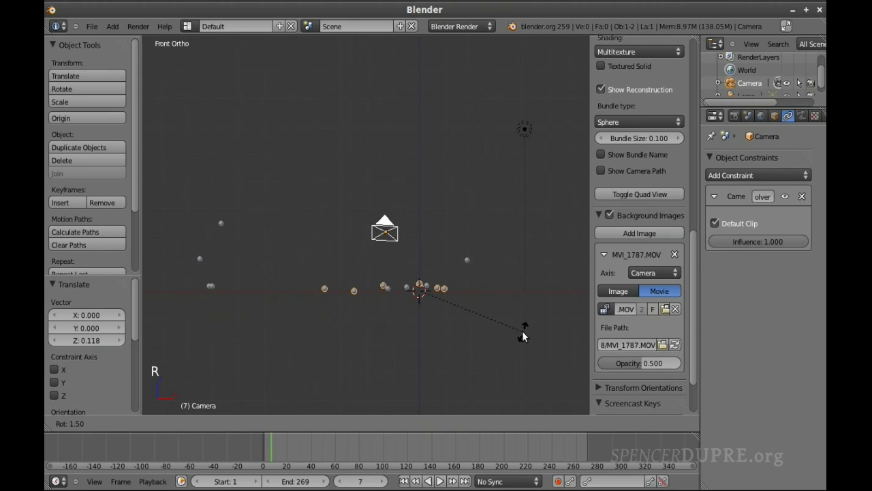
{"action": "left_click", "coordinate": [522, 331]}
{"action": "key", "text": "g"}
{"action": "left_click", "coordinate": [521, 334]}
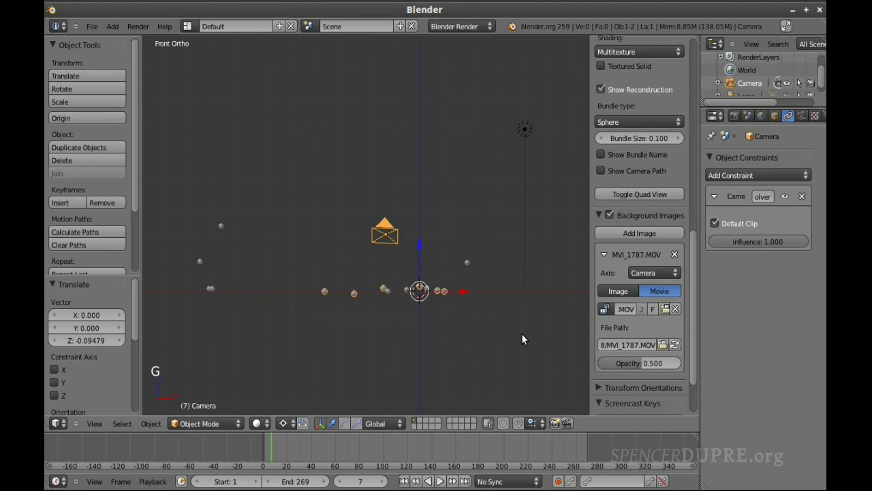
- Rotate the camera about 0.5° in the front view and move it about 0.016 along X and 0.13 along Z
{"action": "key", "text": "r"}
{"action": "left_click", "coordinate": [521, 336]}
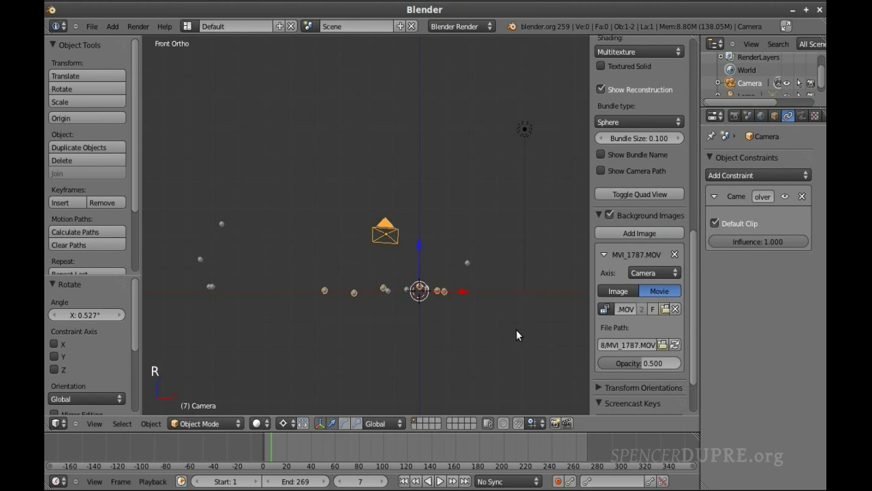
{"action": "scroll", "coordinate": [489, 321], "scroll_direction": "up", "scroll_amount": 1}
{"action": "scroll", "coordinate": [489, 322], "scroll_direction": "up", "scroll_amount": 1}
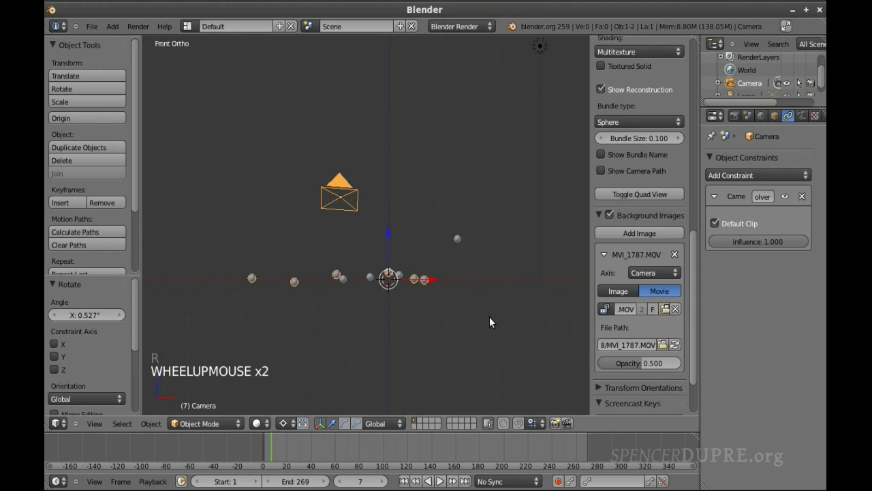
{"action": "key", "text": "g"}
{"action": "left_click", "coordinate": [454, 311]}
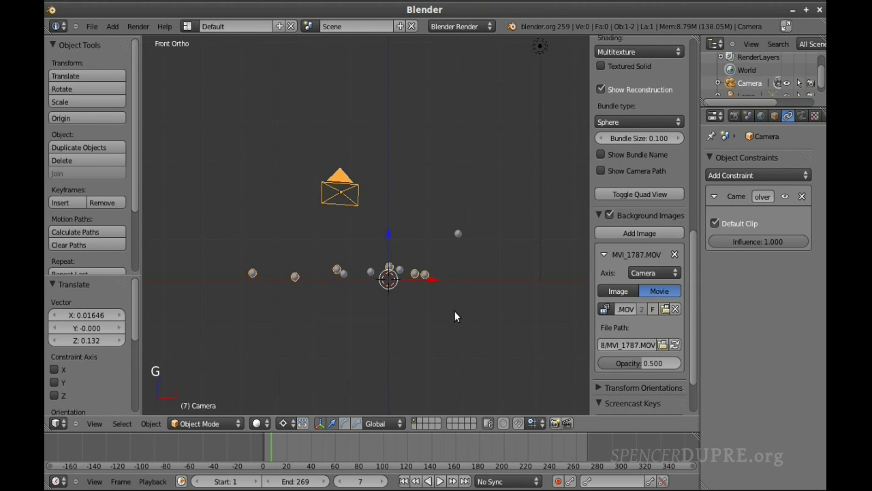
- Collapse the background image settings and set the bundle display type to Plain Axes
{"action": "scroll", "coordinate": [470, 291], "scroll_direction": "up", "scroll_amount": 4}
{"action": "scroll", "coordinate": [541, 233], "scroll_direction": "down", "scroll_amount": 2}
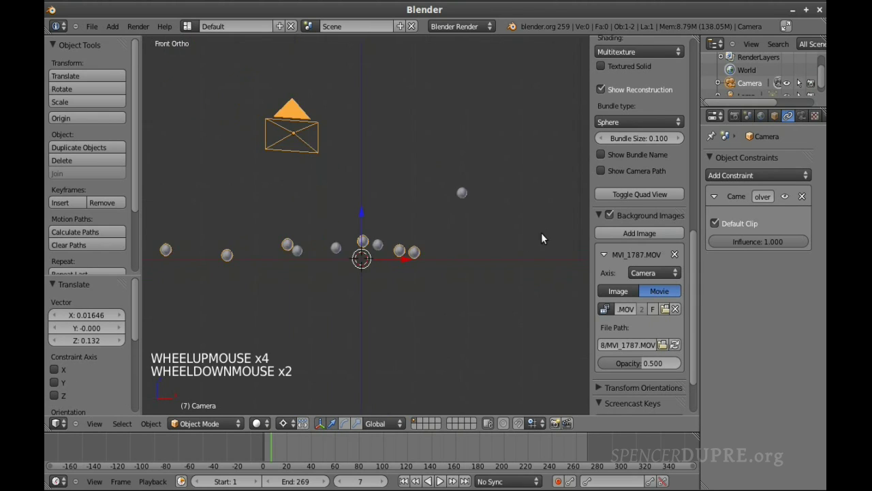
{"action": "left_click", "coordinate": [605, 215]}
{"action": "scroll", "coordinate": [605, 177], "scroll_direction": "up", "scroll_amount": 6}
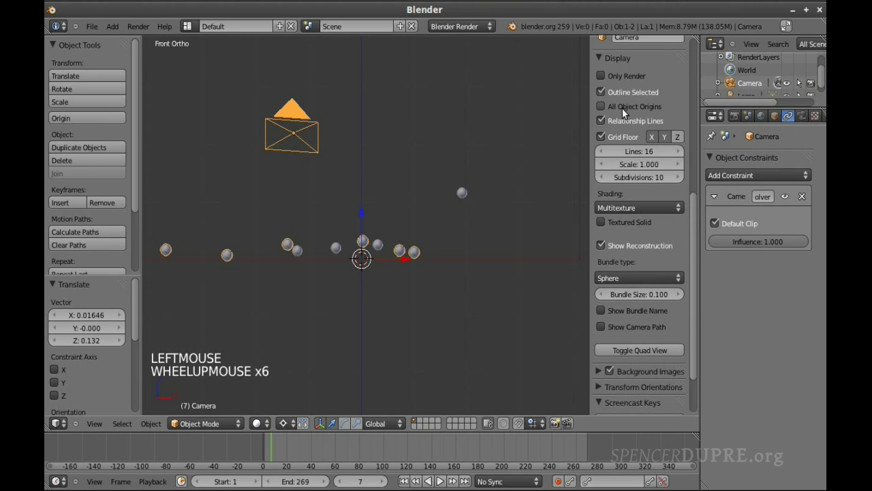
{"action": "scroll", "coordinate": [639, 215], "scroll_direction": "down", "scroll_amount": 3}
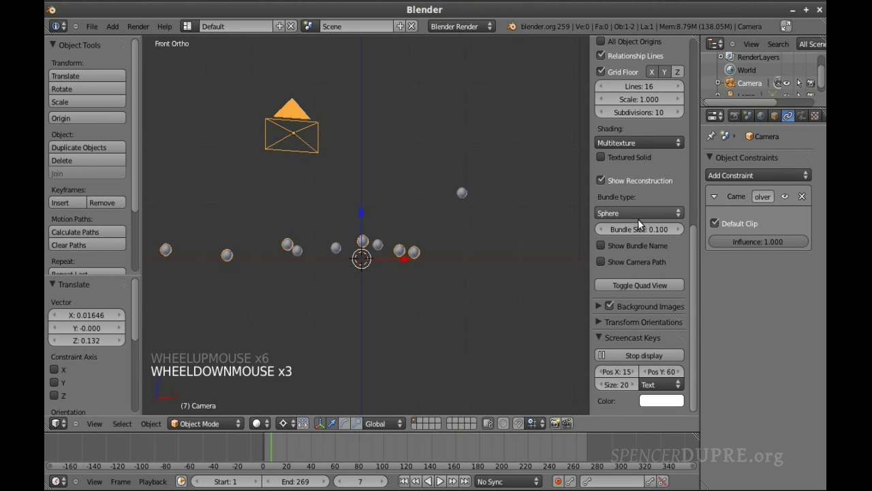
{"action": "left_click", "coordinate": [638, 214]}
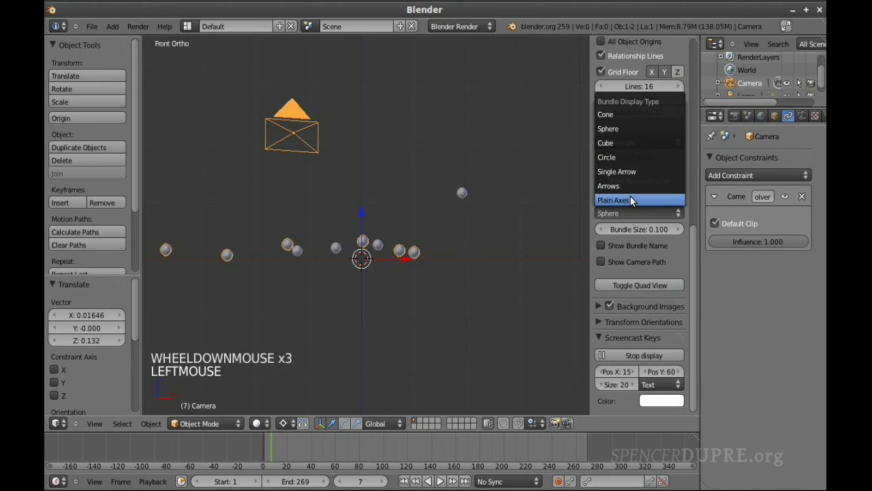
{"action": "left_click", "coordinate": [630, 198]}
- Move the camera about 0.03 along X and -0.086 along Z in the front view and rotate it about 0.7°
{"action": "scroll", "coordinate": [415, 285], "scroll_direction": "up", "scroll_amount": 1}
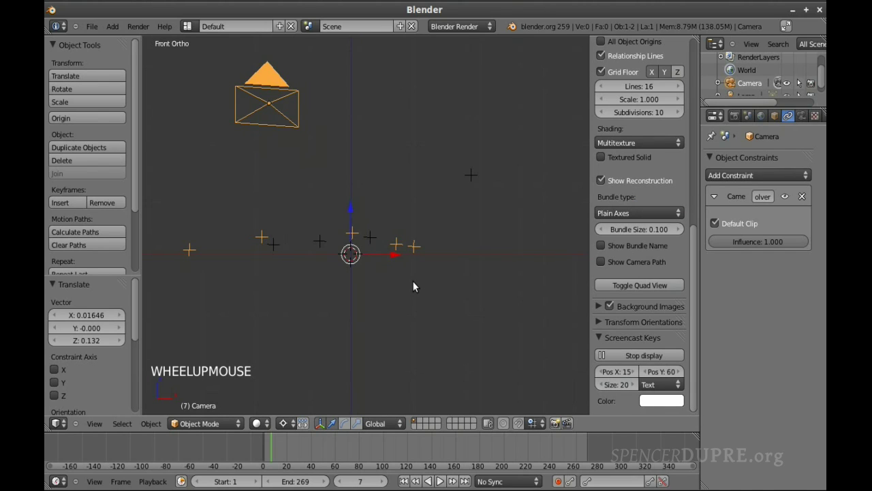
{"action": "key", "text": "g"}
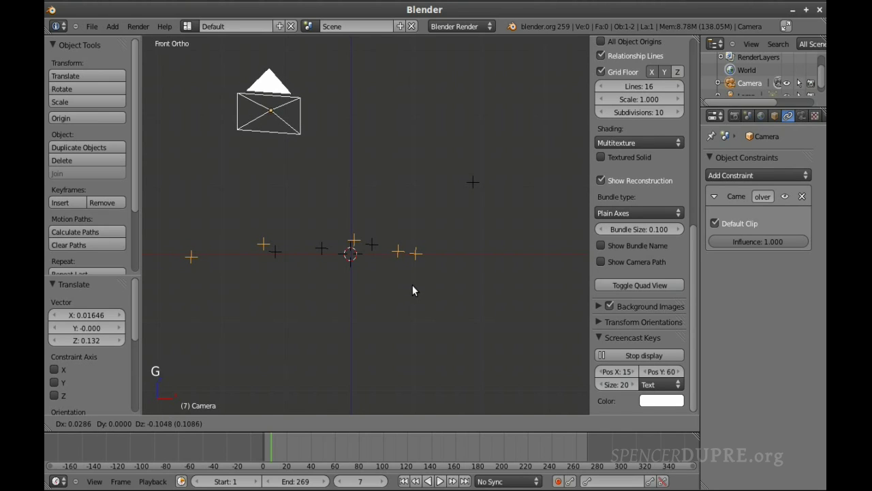
{"action": "left_click", "coordinate": [412, 285]}
{"action": "key", "text": "r"}
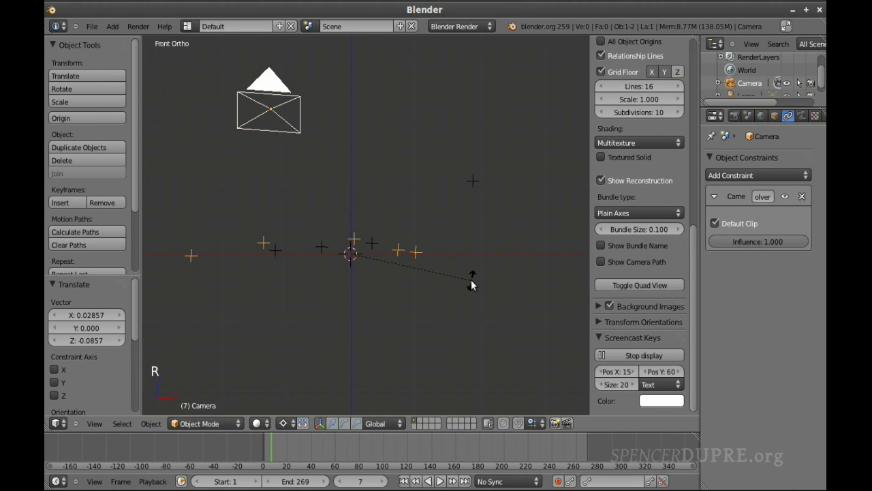
{"action": "left_click", "coordinate": [470, 286]}
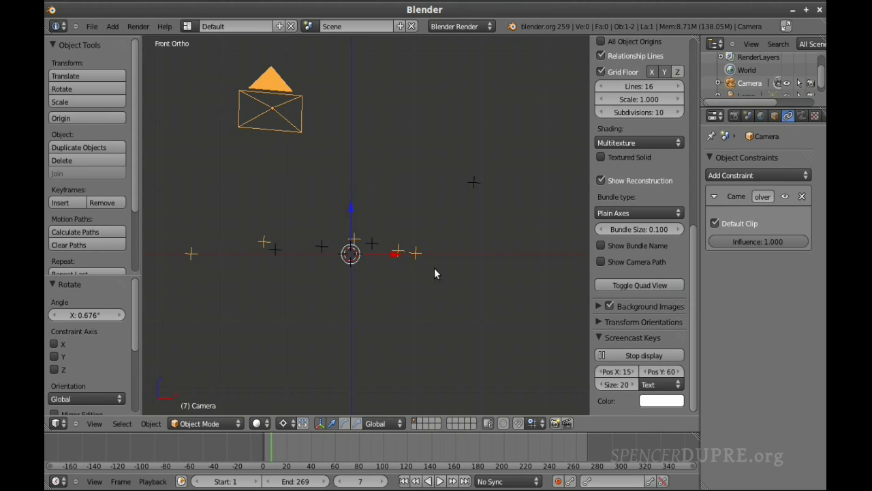
- Play the animation in the camera view to check how the track markers follow the footage
{"action": "middle_click_drag", "start_coordinate": [370, 217], "coordinate": [340, 250]}
{"action": "scroll", "coordinate": [367, 238], "scroll_direction": "down", "scroll_amount": 3}
{"action": "key", "text": "KP_0"}
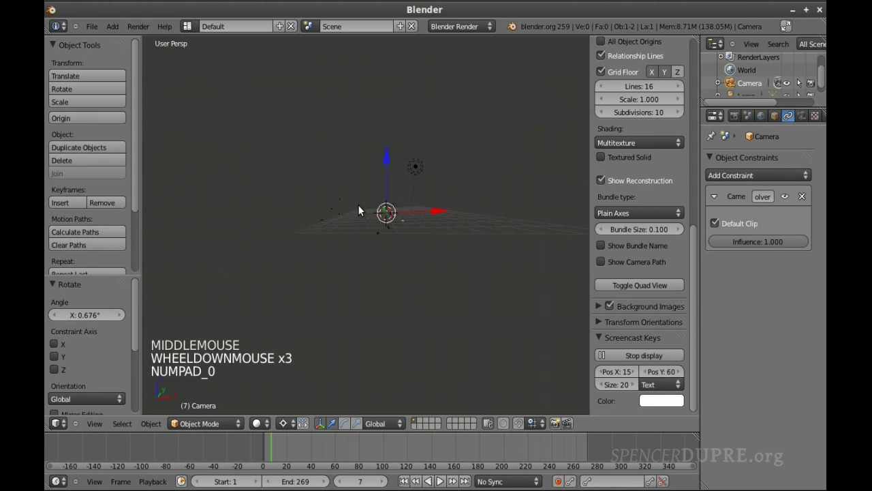
{"action": "key", "text": "alt+a"}
{"action": "key", "text": "F1"}
{"action": "key", "text": "Escape"}
{"action": "key", "text": "Escape"}
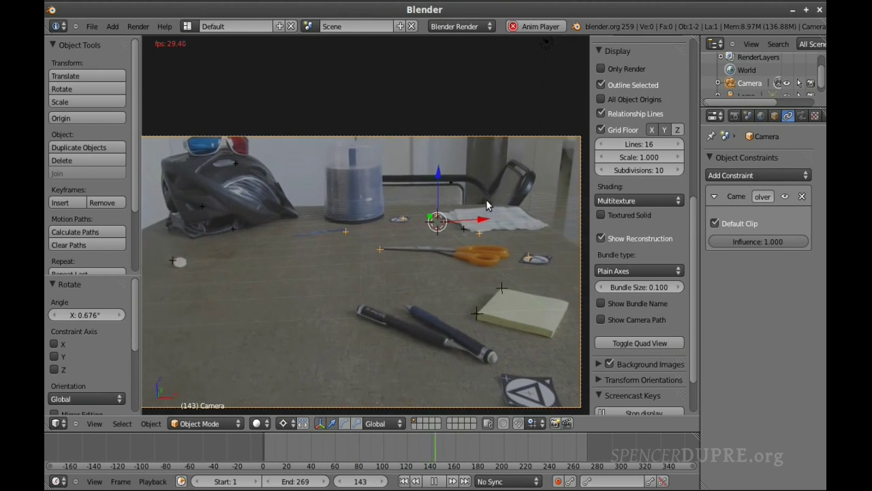
{"action": "scroll", "coordinate": [335, 249], "scroll_direction": "down", "scroll_amount": 2}
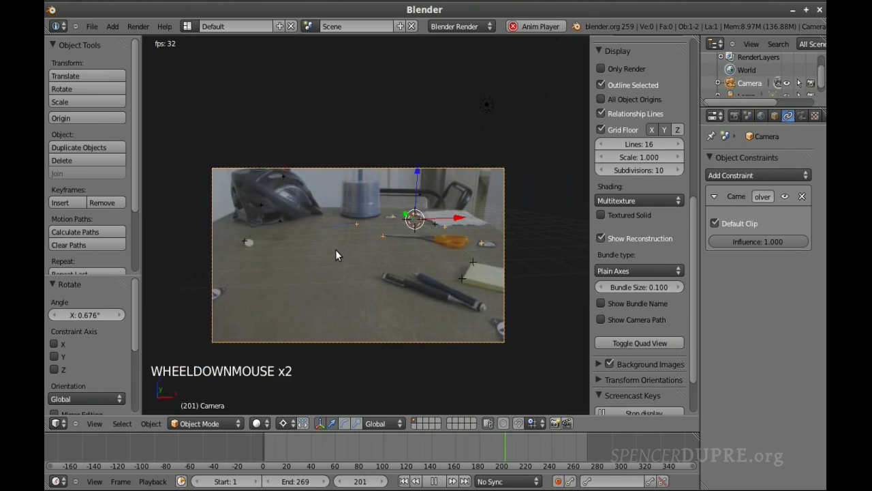
{"action": "scroll", "coordinate": [335, 255], "scroll_direction": "up", "scroll_amount": 1}
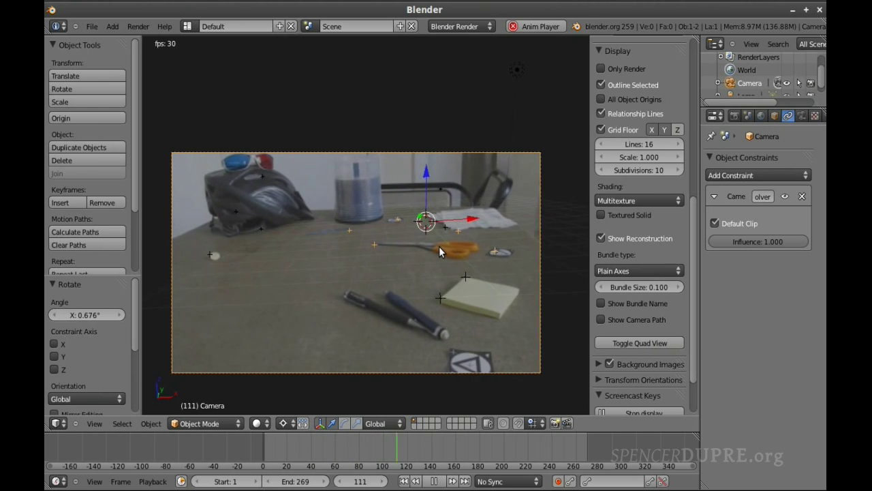
{"action": "key", "text": "Escape"}
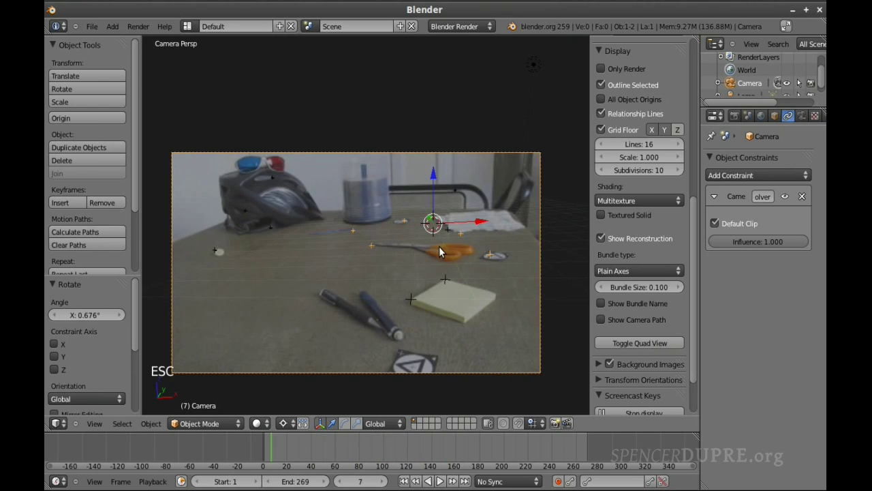
- Add a cube mesh at the 3D cursor on the scene origin
{"action": "scroll", "coordinate": [439, 246], "scroll_direction": "up", "scroll_amount": 1}
{"action": "key", "text": "KP_7"}
{"action": "scroll", "coordinate": [440, 249], "scroll_direction": "down", "scroll_amount": 4}
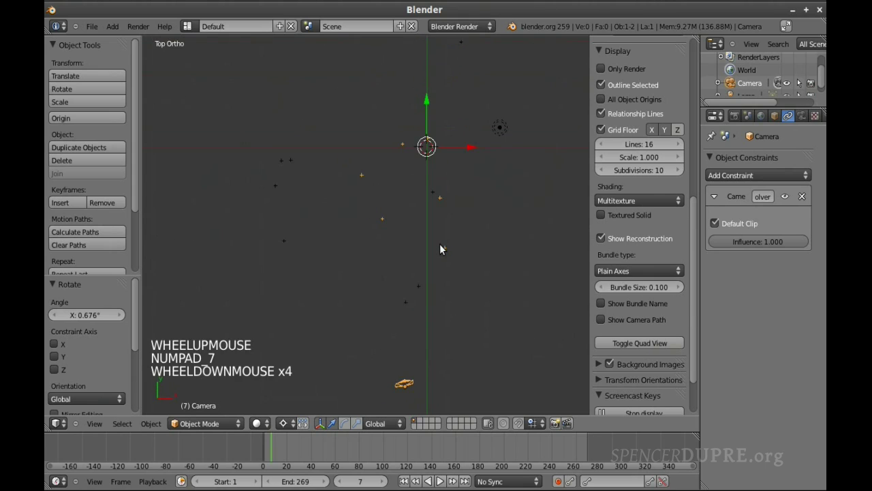
{"action": "middle_click_drag", "start_coordinate": [381, 251], "coordinate": [353, 301], "text": "shift"}
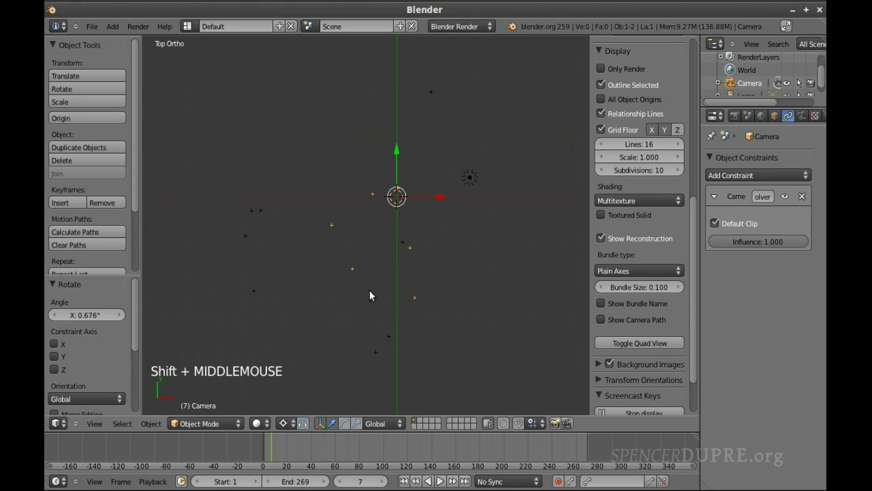
{"action": "key", "text": "shift+a"}
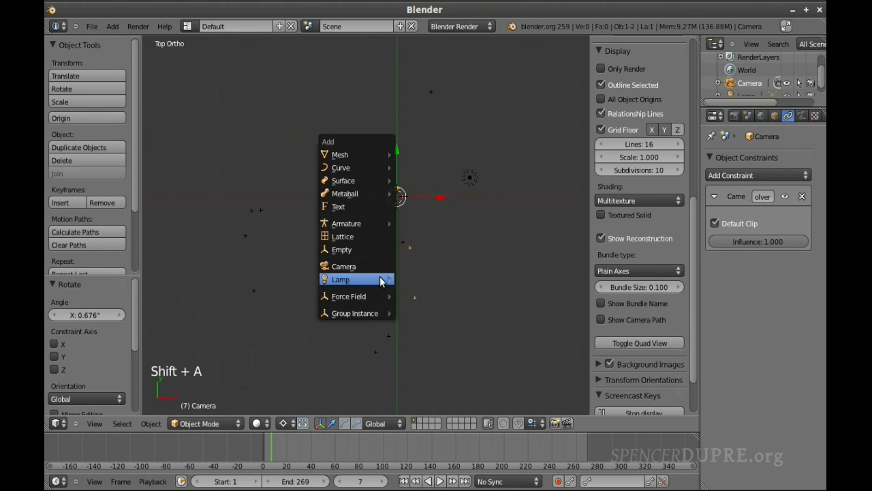
{"action": "mouse_move", "coordinate": [379, 158]}
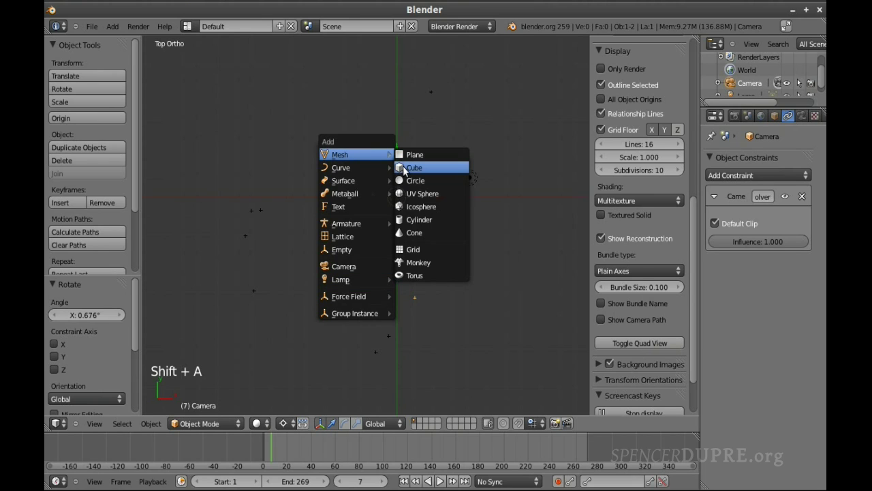
{"action": "left_click", "coordinate": [404, 167]}
- Raise all of the cube's vertices 1 unit along Z in edit mode so its base sits on the ground line
{"action": "key", "text": "KP_3"}
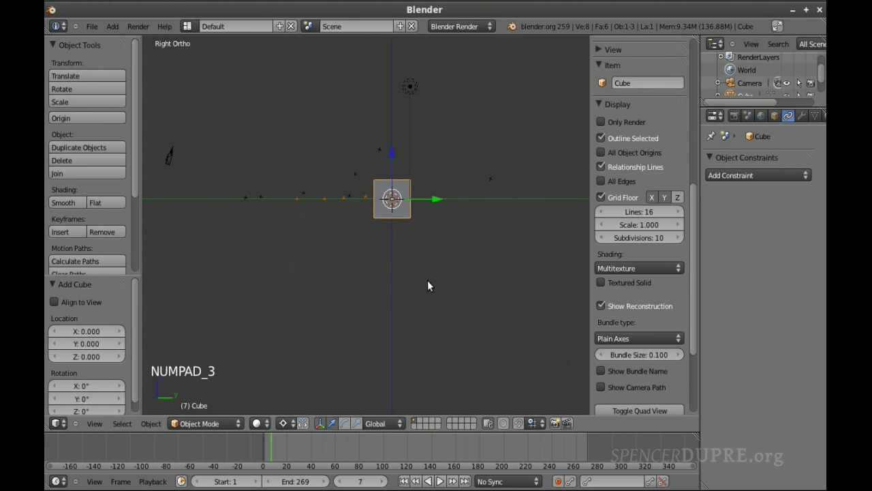
{"action": "scroll", "coordinate": [427, 285], "scroll_direction": "up", "scroll_amount": 1}
{"action": "key", "text": "Tab"}
{"action": "middle_click_drag", "start_coordinate": [427, 265], "coordinate": [436, 316], "text": "shift"}
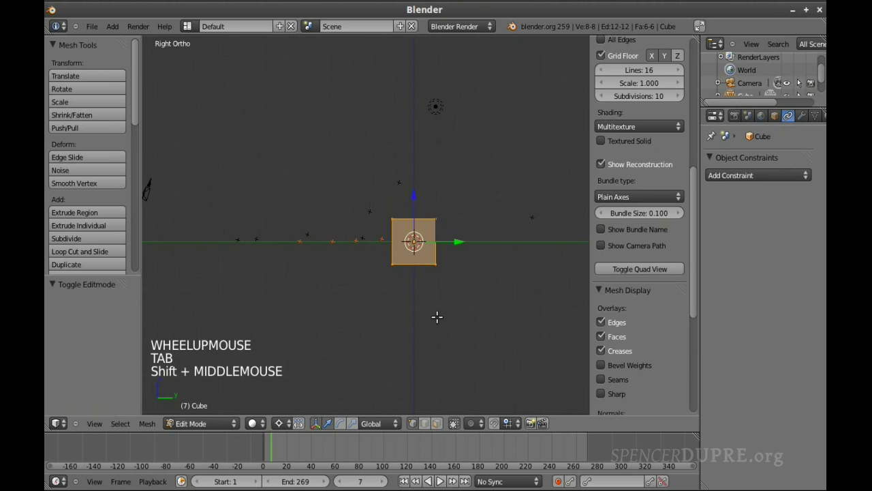
{"action": "key", "text": "g"}
{"action": "left_click", "coordinate": [437, 293]}
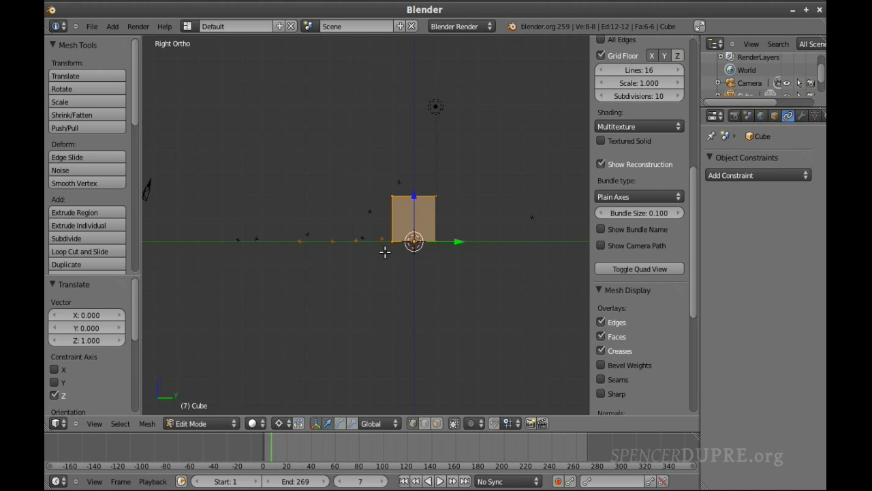
{"action": "key", "text": "Tab"}
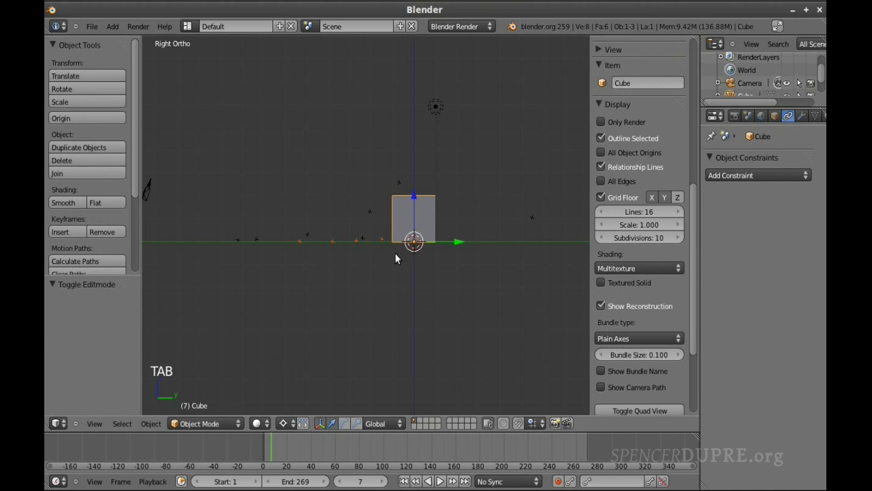
{"action": "scroll", "coordinate": [412, 241], "scroll_direction": "up", "scroll_amount": 6}
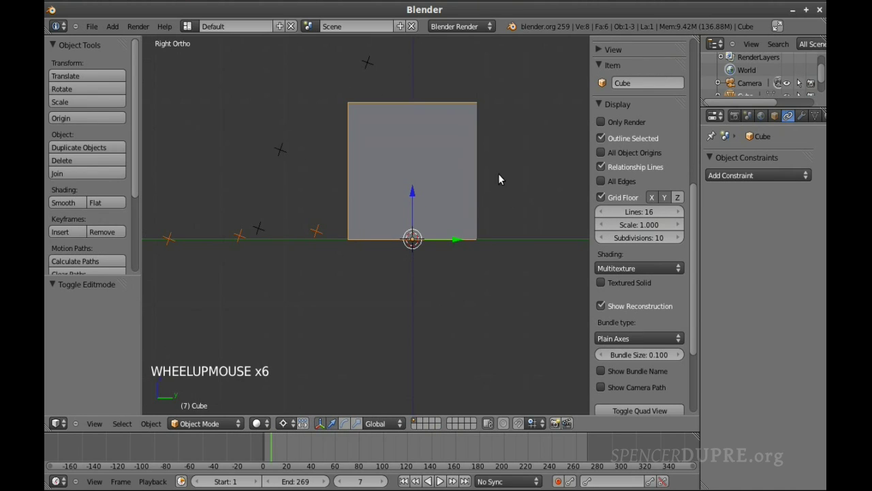
{"action": "key", "text": "s"}
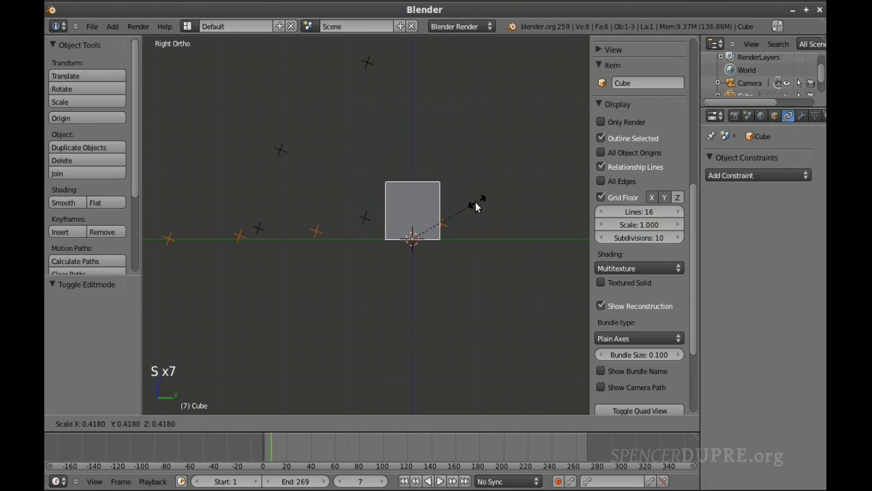
{"action": "key", "text": "Escape"}
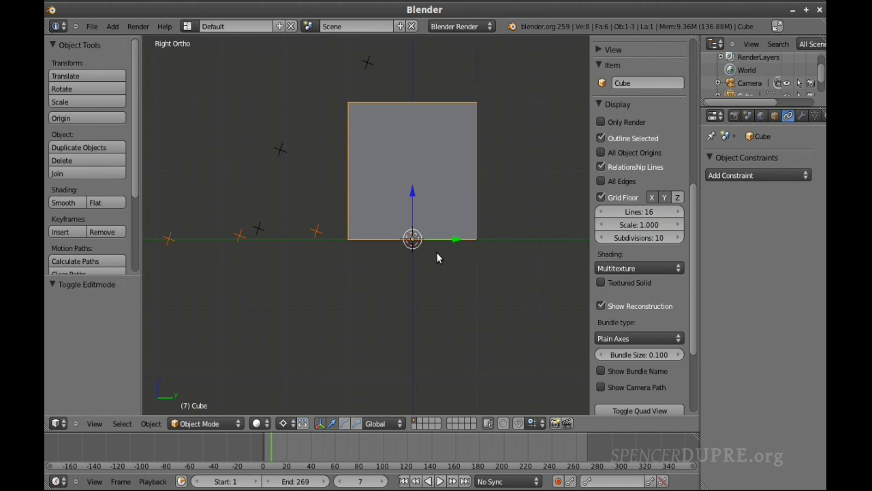
{"action": "key", "text": "Tab"}
{"action": "key", "text": "Tab"}
- Scale the cube uniformly by about 0.366 in object mode
{"action": "key", "text": "s"}
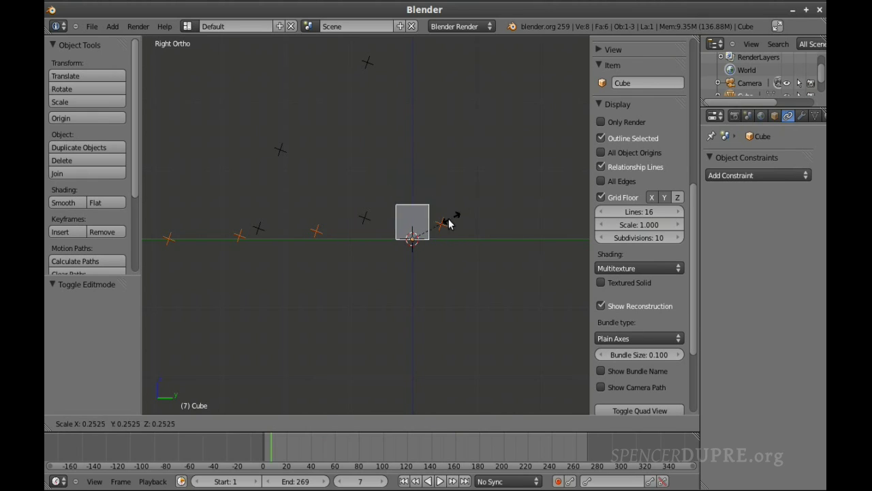
{"action": "left_click", "coordinate": [468, 211]}
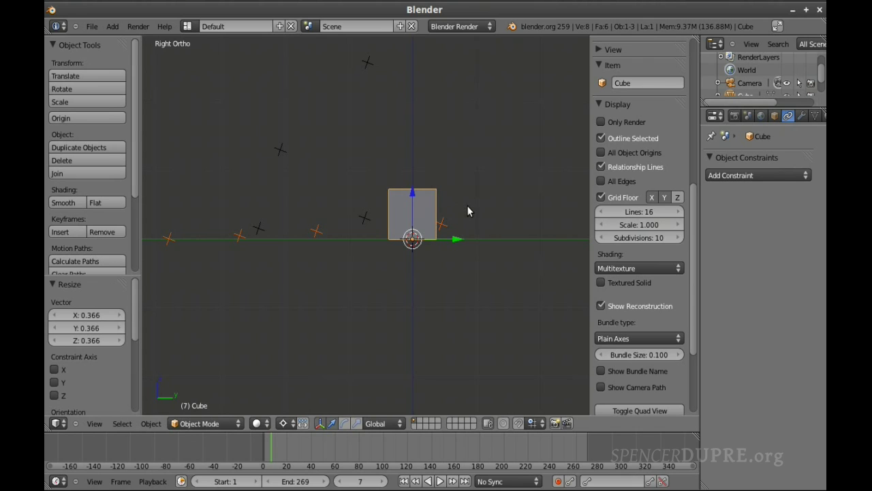
- Try to move the cube freely across the tabletop in the camera view, check its height from the side, and clear its location
{"action": "key", "text": "KP_0"}
{"action": "scroll", "coordinate": [449, 273], "scroll_direction": "up", "scroll_amount": 3}
{"action": "scroll", "coordinate": [450, 273], "scroll_direction": "down", "scroll_amount": 2}
{"action": "scroll", "coordinate": [449, 268], "scroll_direction": "down", "scroll_amount": 2}
{"action": "scroll", "coordinate": [450, 268], "scroll_direction": "up", "scroll_amount": 2}
{"action": "scroll", "coordinate": [450, 269], "scroll_direction": "down", "scroll_amount": 1}
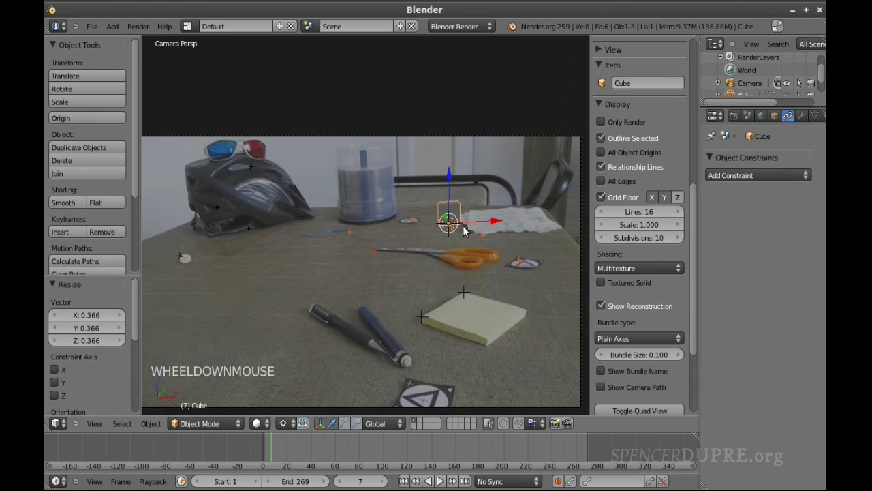
{"action": "key", "text": "g"}
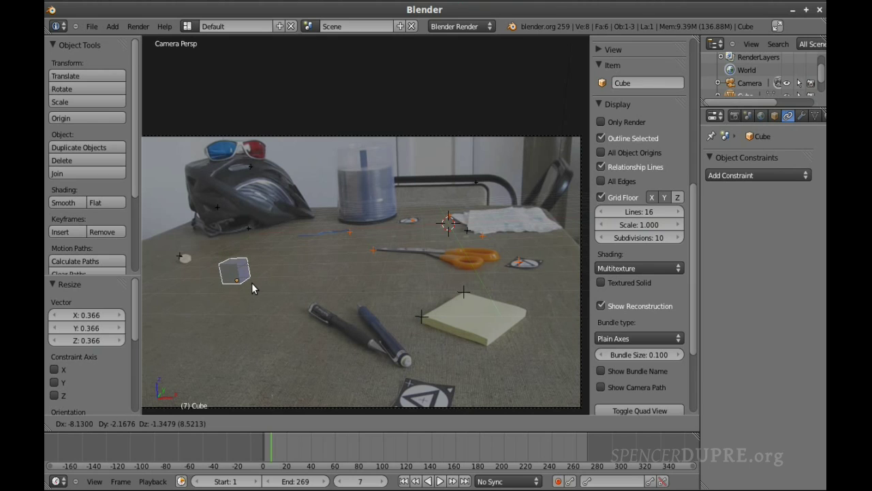
{"action": "left_click", "coordinate": [250, 277]}
{"action": "key", "text": "KP_3"}
{"action": "scroll", "coordinate": [289, 314], "scroll_direction": "down", "scroll_amount": 8}
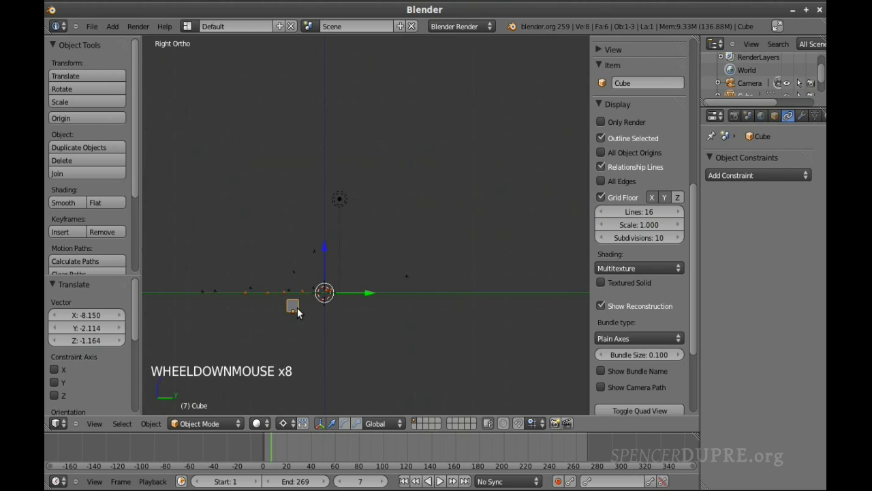
{"action": "scroll", "coordinate": [291, 308], "scroll_direction": "up", "scroll_amount": 6}
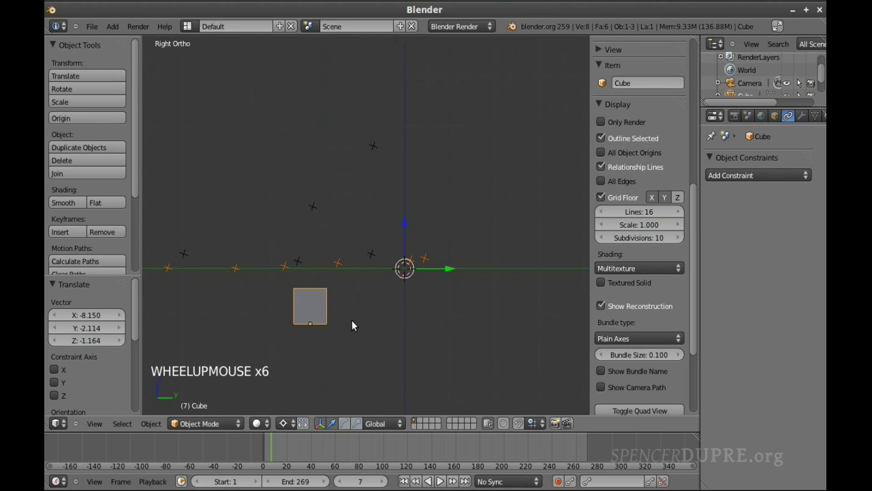
{"action": "scroll", "coordinate": [351, 320], "scroll_direction": "down", "scroll_amount": 2}
{"action": "key", "text": "alt+g"}
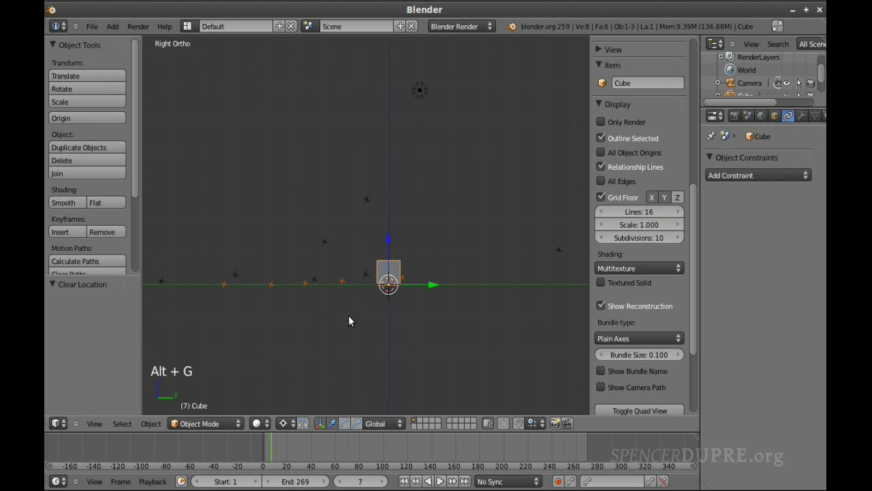
- Move the cube about -3.908 along X and -5.156 along Y in the camera view, keeping it locked to the ground plane
{"action": "key", "text": "KP_0"}
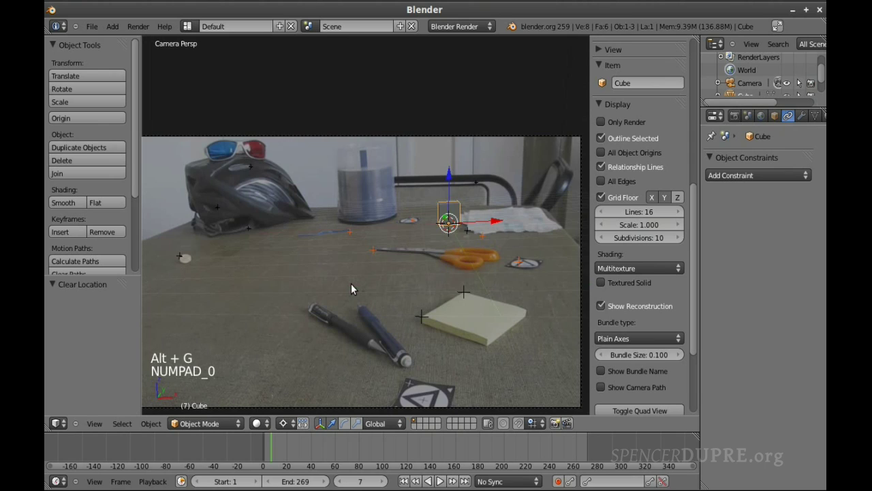
{"action": "scroll", "coordinate": [361, 290], "scroll_direction": "down", "scroll_amount": 1}
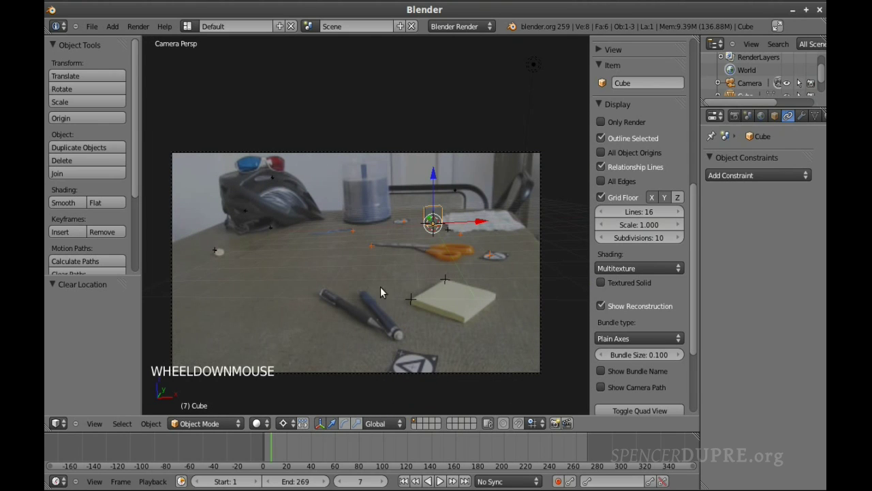
{"action": "key", "text": "g"}
{"action": "key", "text": "z"}
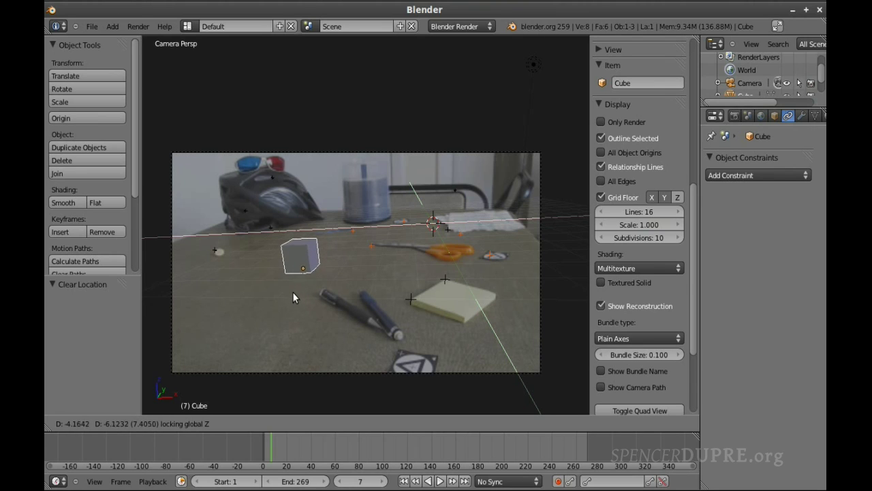
{"action": "left_click", "coordinate": [310, 281]}
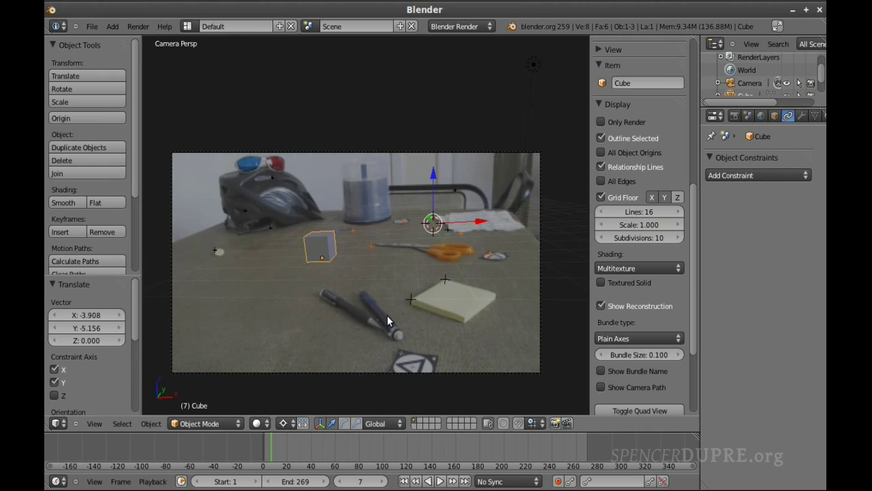
- Play the animation from frame 1 in the camera view to check how the cube follows the tabletop
{"action": "key", "text": "shift+Left"}
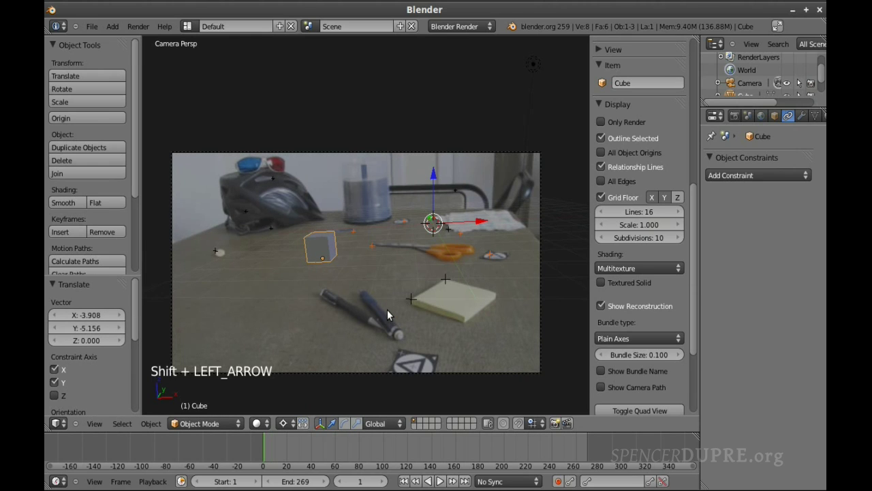
{"action": "key", "text": "alt+a"}
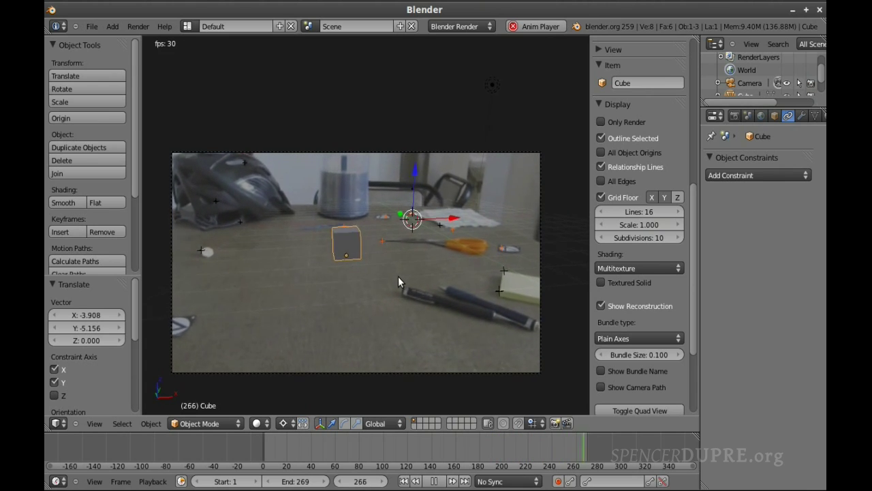
{"action": "key", "text": "Escape"}
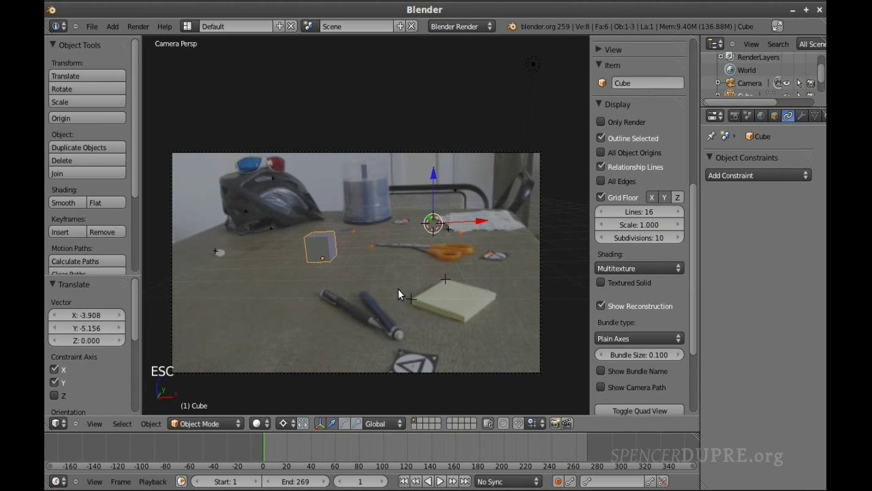
- Render frame 1, inspect the cube in the render result, and return to the 3D view
{"action": "key", "text": "F12"}
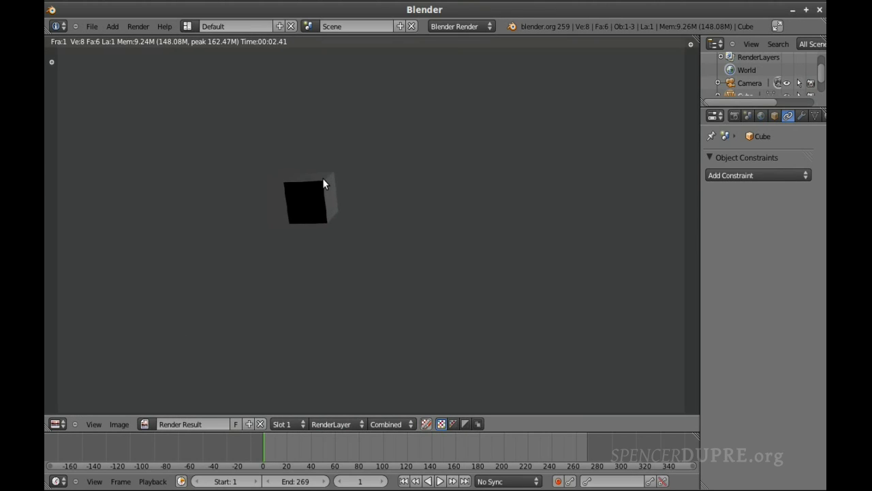
{"action": "scroll", "coordinate": [323, 183], "scroll_direction": "up", "scroll_amount": 2}
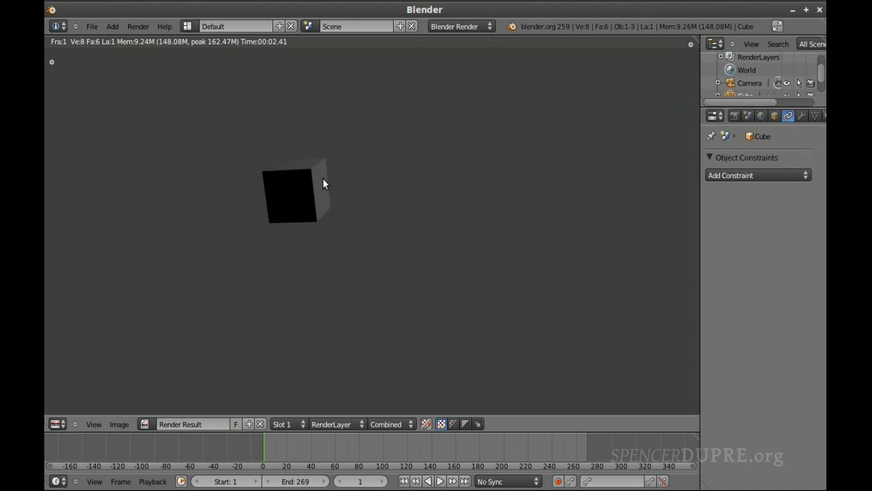
{"action": "key", "text": "Escape"}
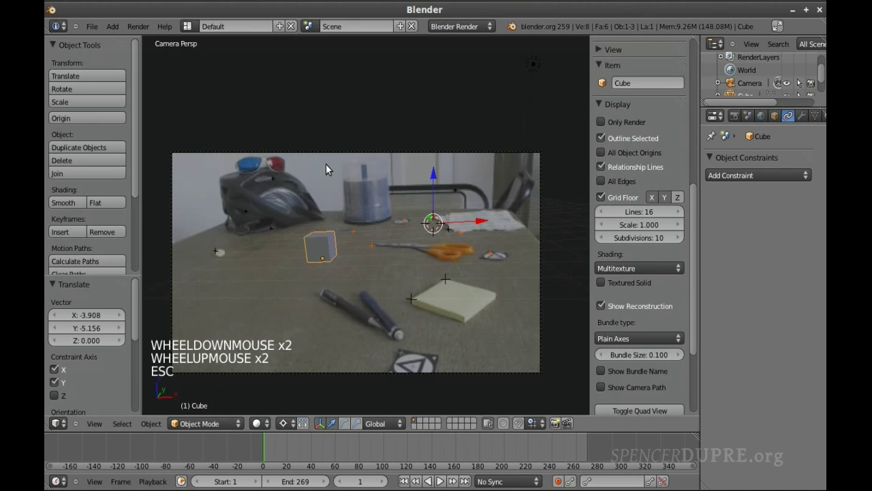
- Switch to the Compositing screen layout and enable Use Nodes for the scene's compositing nodes
{"action": "left_click", "coordinate": [187, 26]}
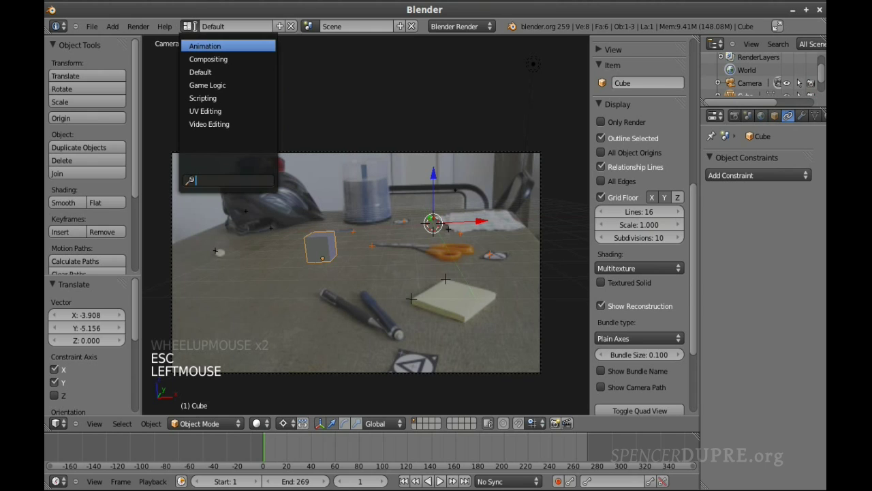
{"action": "left_click", "coordinate": [216, 57]}
{"action": "double_click", "coordinate": [249, 294]}
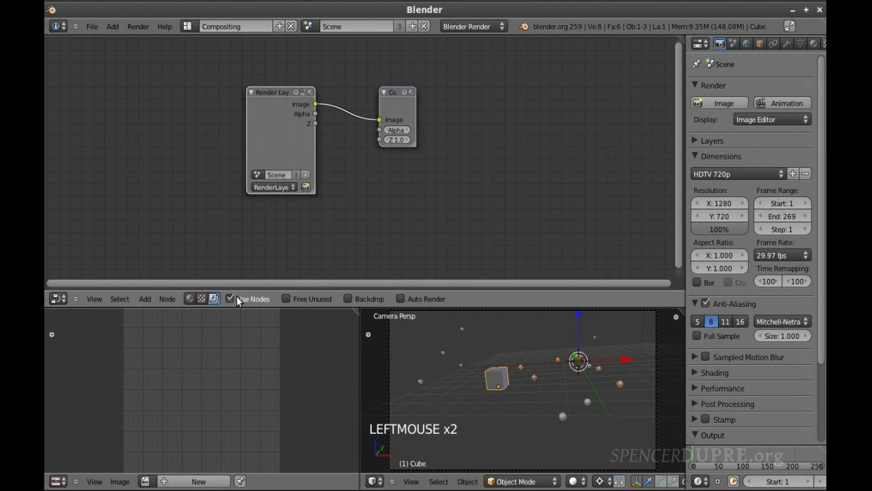
- Move the Render Layers node aside, add a Movie Clip input node above it and load the MVI_1787.MOV clip into it
{"action": "left_click_drag", "start_coordinate": [279, 97], "coordinate": [96, 186]}
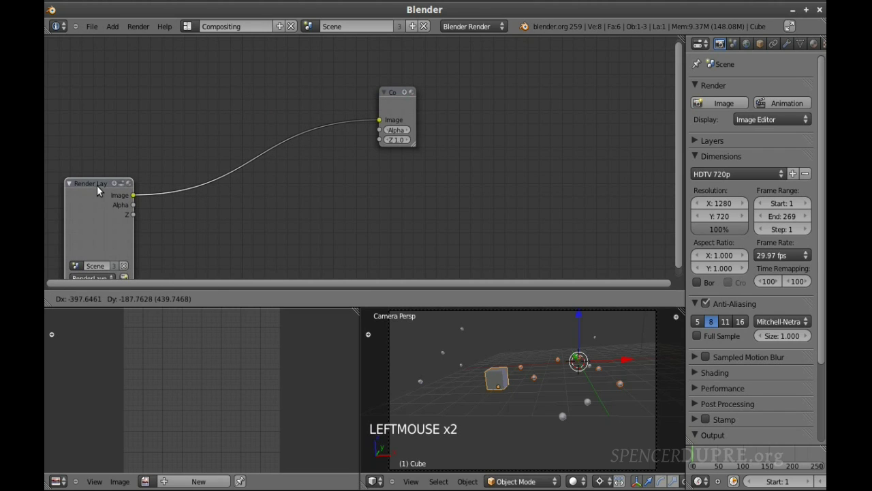
{"action": "key", "text": "shift+a"}
{"action": "mouse_move", "coordinate": [306, 194]}
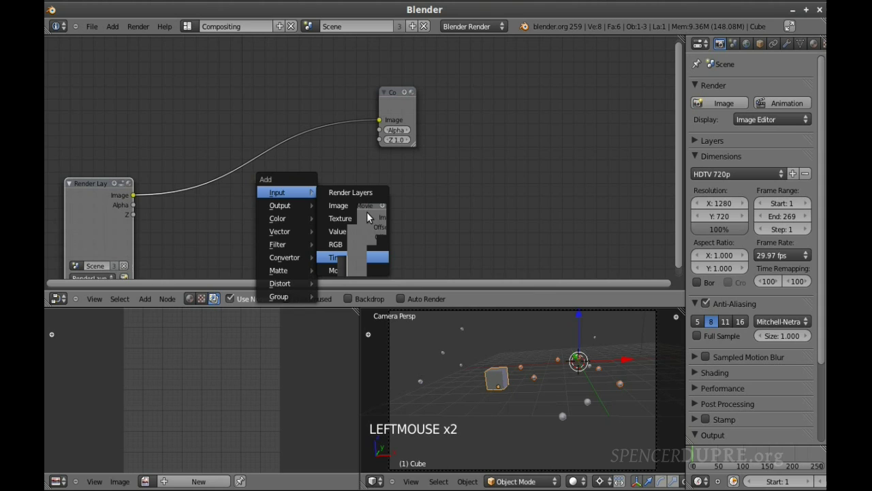
{"action": "left_click", "coordinate": [98, 60]}
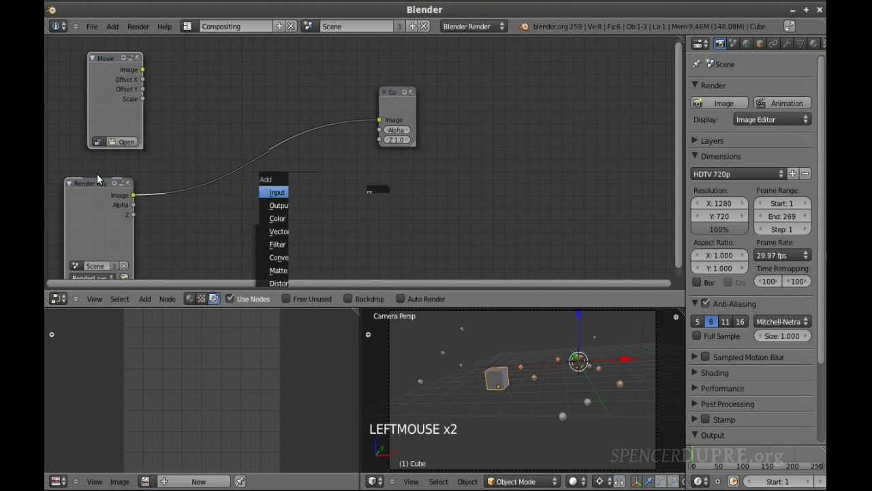
{"action": "left_click", "coordinate": [100, 141]}
{"action": "left_click", "coordinate": [113, 158]}
{"action": "left_click_drag", "start_coordinate": [102, 60], "coordinate": [96, 62]}
- Insert an AlphaOver node before the Composite node, with the movie clip feeding its first image input and the render layer its second
{"action": "key", "text": "shift+a"}
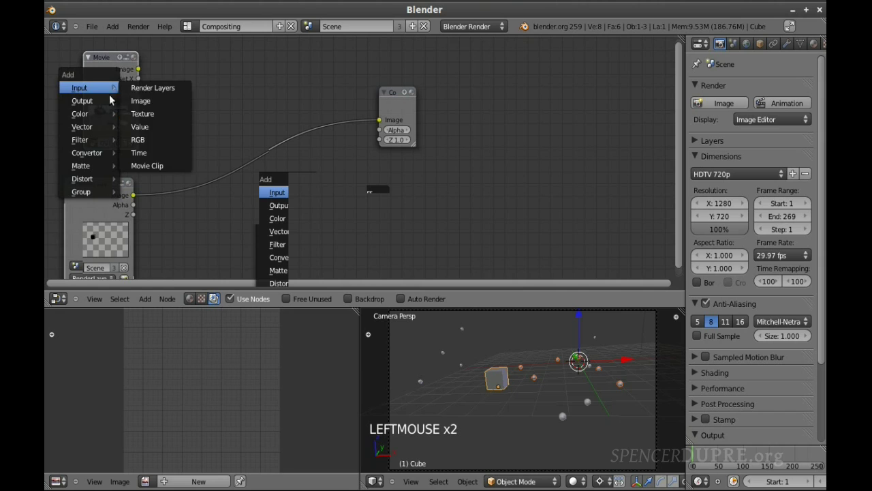
{"action": "mouse_move", "coordinate": [99, 113]}
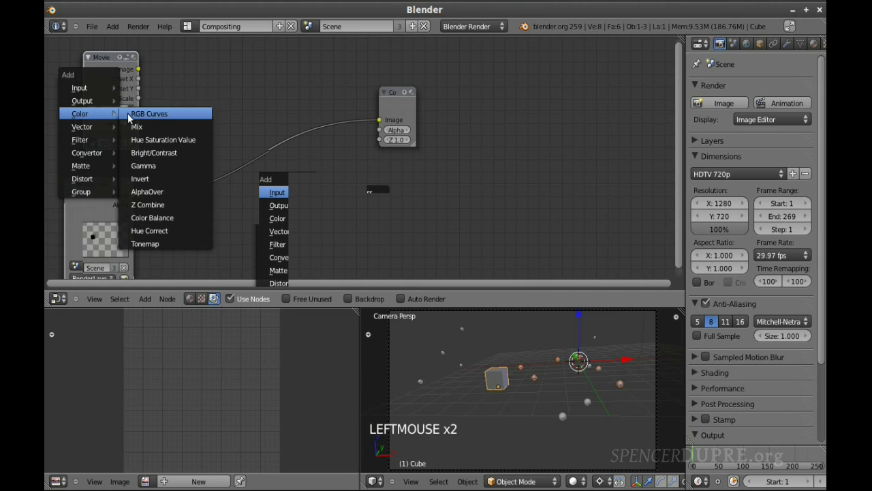
{"action": "left_click", "coordinate": [169, 191]}
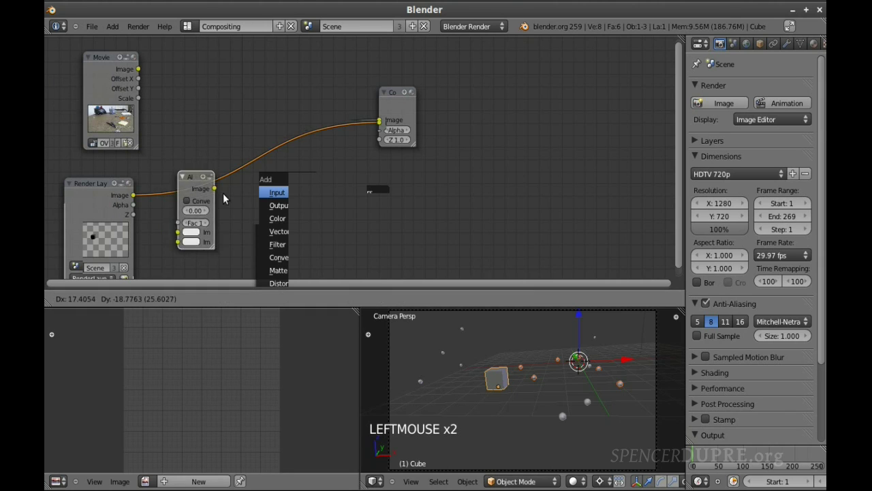
{"action": "left_click", "coordinate": [266, 129]}
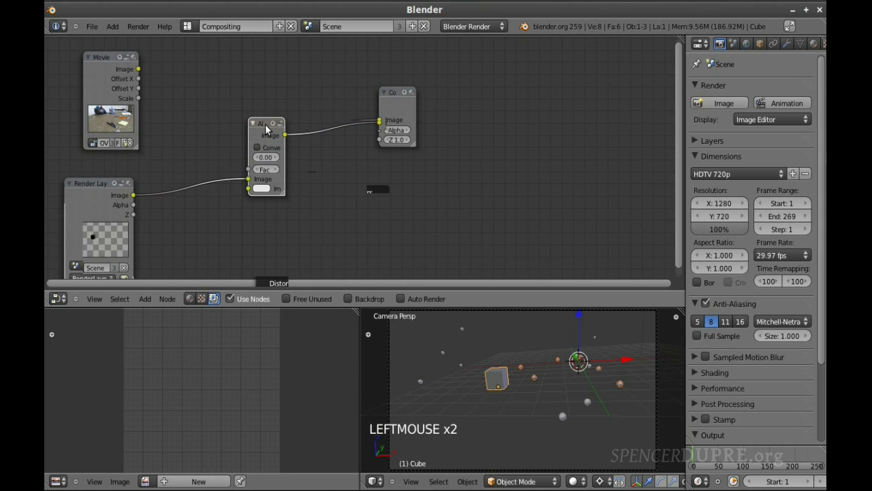
{"action": "left_click_drag", "start_coordinate": [267, 124], "coordinate": [274, 92]}
{"action": "mouse_move", "coordinate": [256, 150]}
{"action": "left_mouse_down"}
{"action": "mouse_move", "coordinate": [253, 167]}
{"action": "mouse_move", "coordinate": [256, 159]}
{"action": "left_mouse_up"}
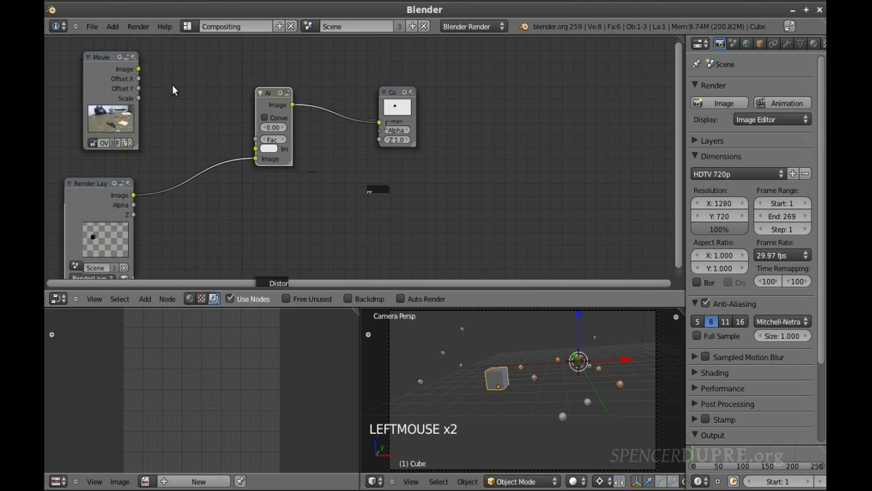
{"action": "left_click_drag", "start_coordinate": [137, 69], "coordinate": [256, 148]}
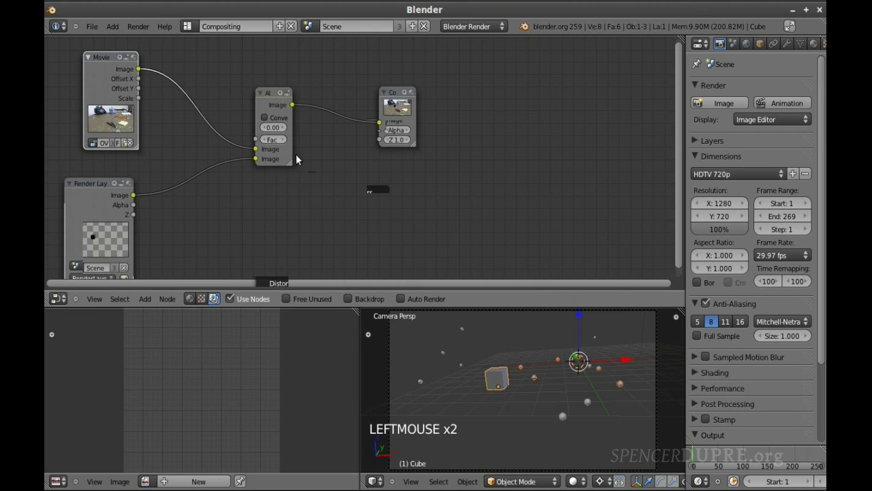
- Display the Render Result in the image editor and examine the cube composited over the footage
{"action": "left_click", "coordinate": [145, 481]}
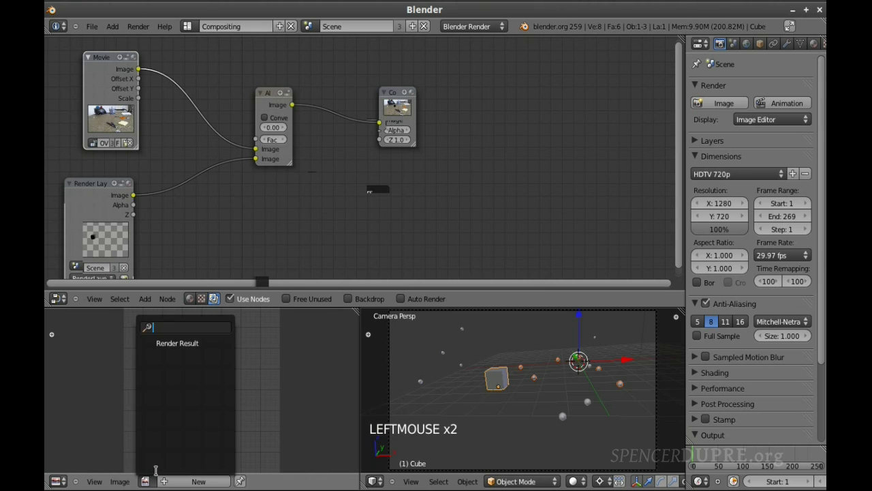
{"action": "left_click", "coordinate": [183, 343]}
{"action": "scroll", "coordinate": [208, 385], "scroll_direction": "up", "scroll_amount": 5}
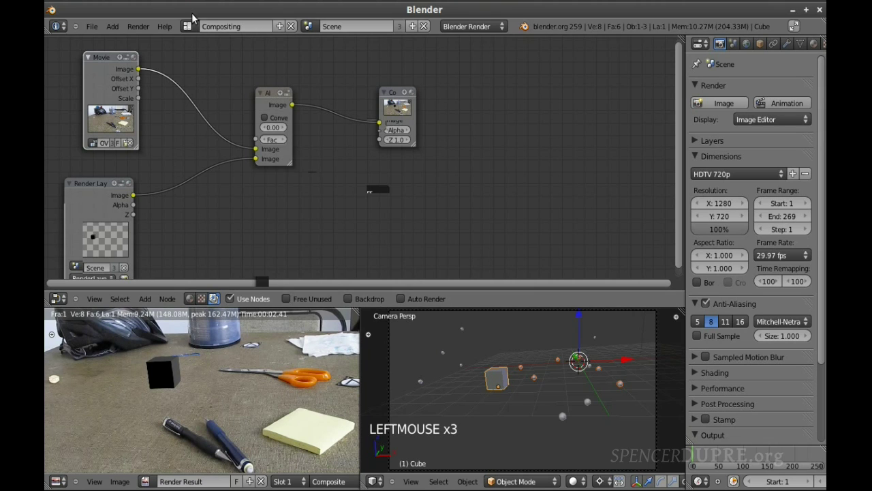
{"action": "scroll", "coordinate": [194, 397], "scroll_direction": "down", "scroll_amount": 2}
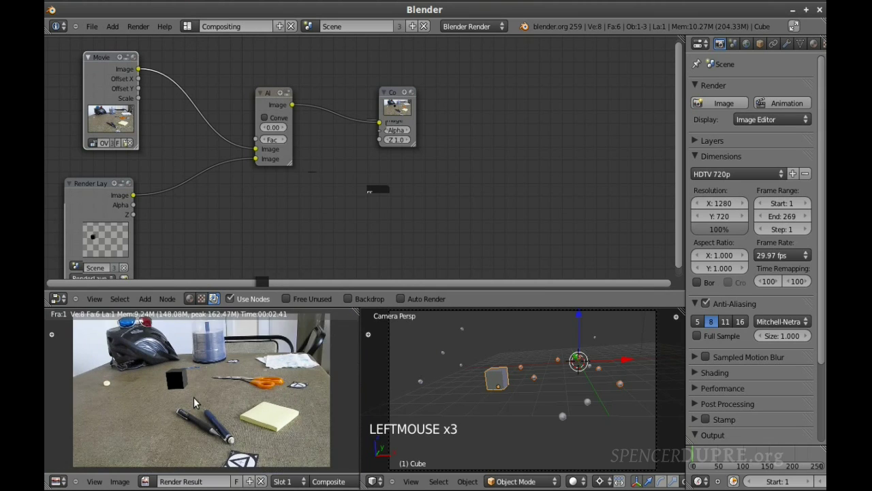
{"action": "scroll", "coordinate": [193, 397], "scroll_direction": "up", "scroll_amount": 2}
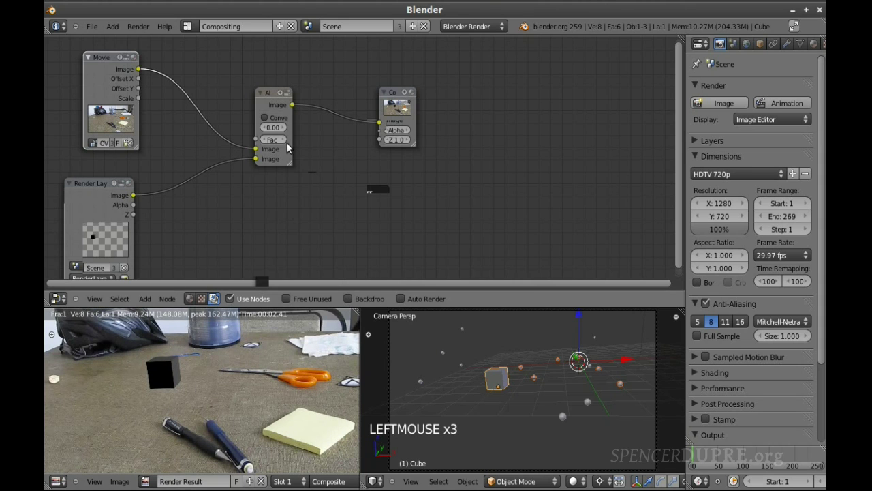
- Return to the Default screen layout and add a mesh plane at the 3D cursor
{"action": "left_click", "coordinate": [187, 25]}
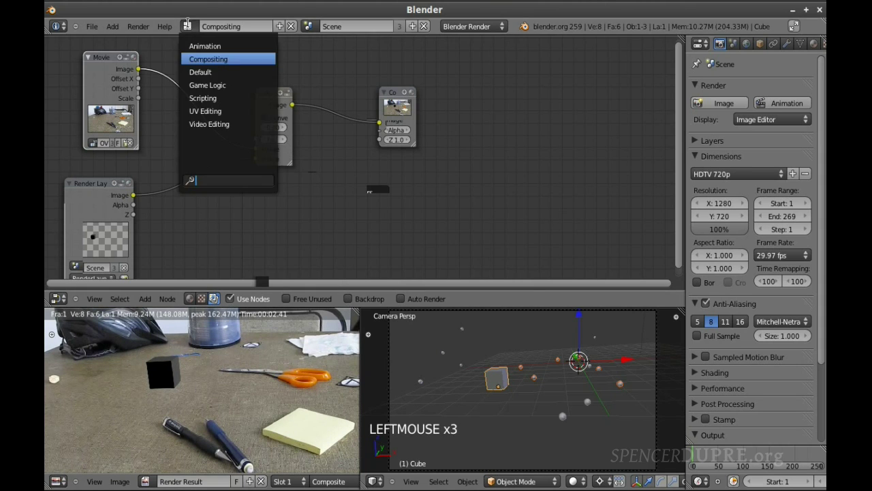
{"action": "left_click", "coordinate": [204, 73]}
{"action": "scroll", "coordinate": [336, 171], "scroll_direction": "up", "scroll_amount": 3}
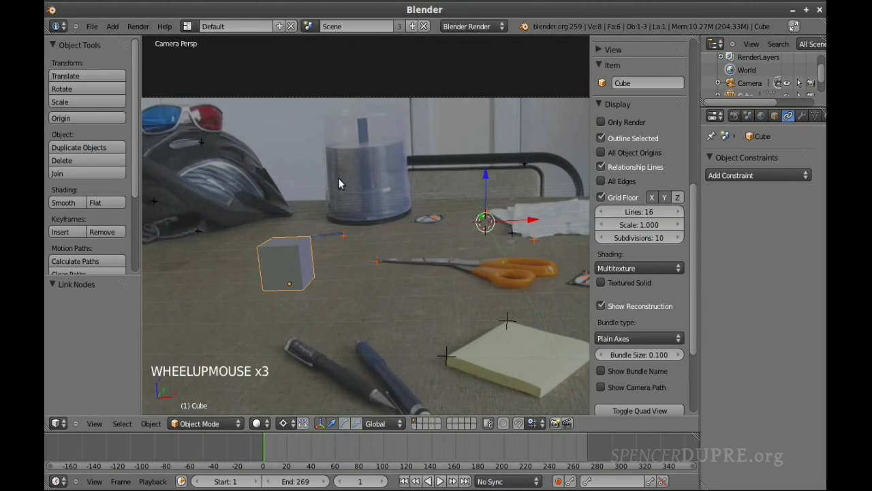
{"action": "scroll", "coordinate": [339, 205], "scroll_direction": "down", "scroll_amount": 3}
{"action": "key", "text": "shift+a"}
{"action": "mouse_move", "coordinate": [352, 228]}
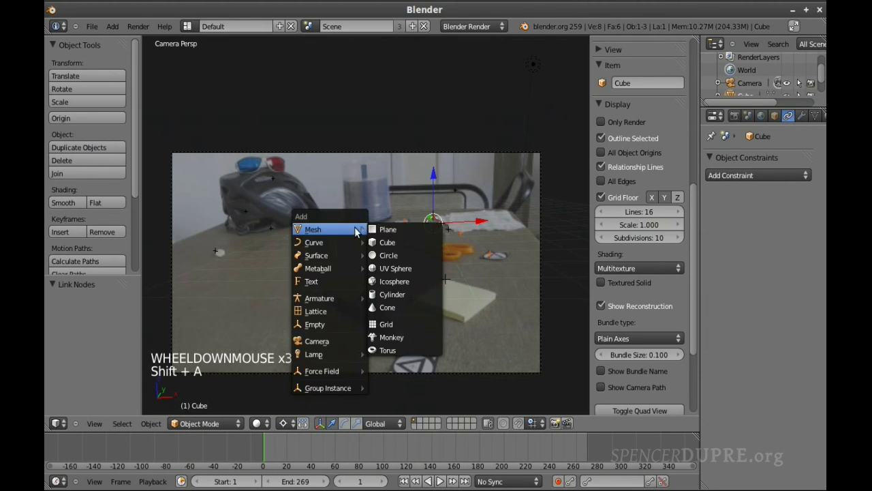
{"action": "left_click", "coordinate": [387, 227]}
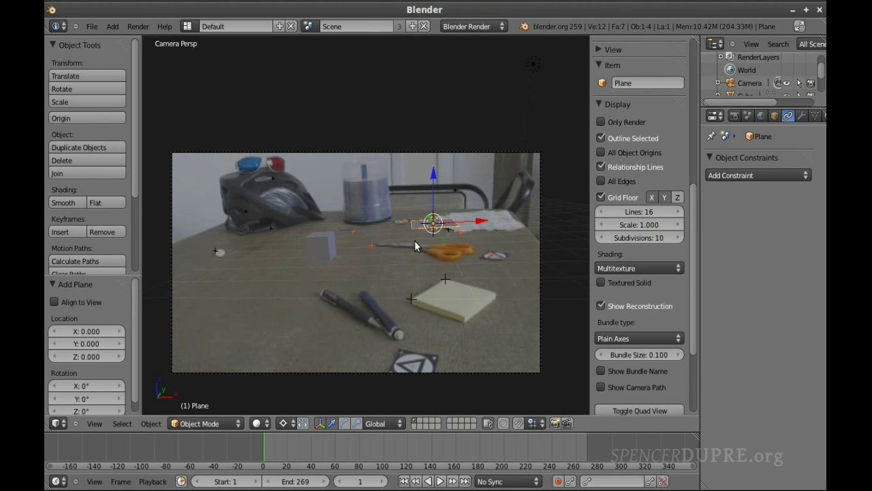
- Scale the plane in Edit Mode by about 9.518 and again by about 1.116 to cover the tabletop, and return to Object Mode
{"action": "key", "text": "Tab"}
{"action": "key", "text": "s"}
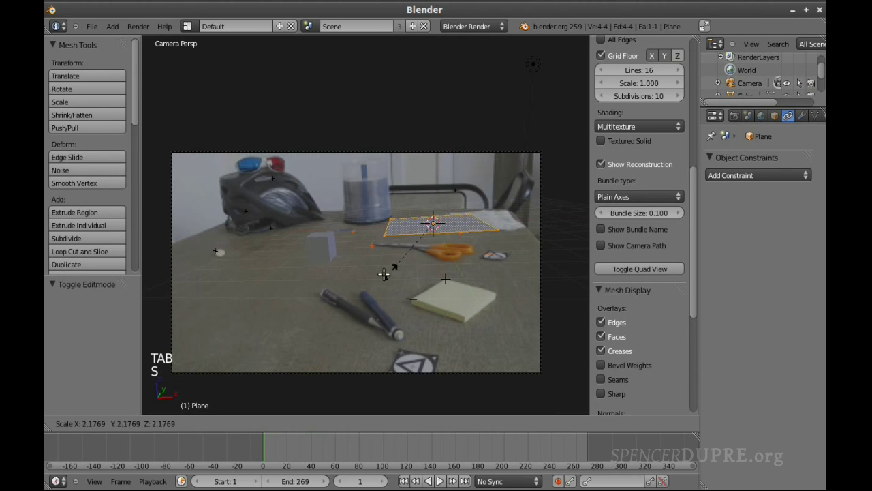
{"action": "left_click", "coordinate": [187, 354]}
{"action": "scroll", "coordinate": [337, 237], "scroll_direction": "up", "scroll_amount": 3}
{"action": "scroll", "coordinate": [336, 237], "scroll_direction": "down", "scroll_amount": 3}
{"action": "scroll", "coordinate": [337, 239], "scroll_direction": "up", "scroll_amount": 1}
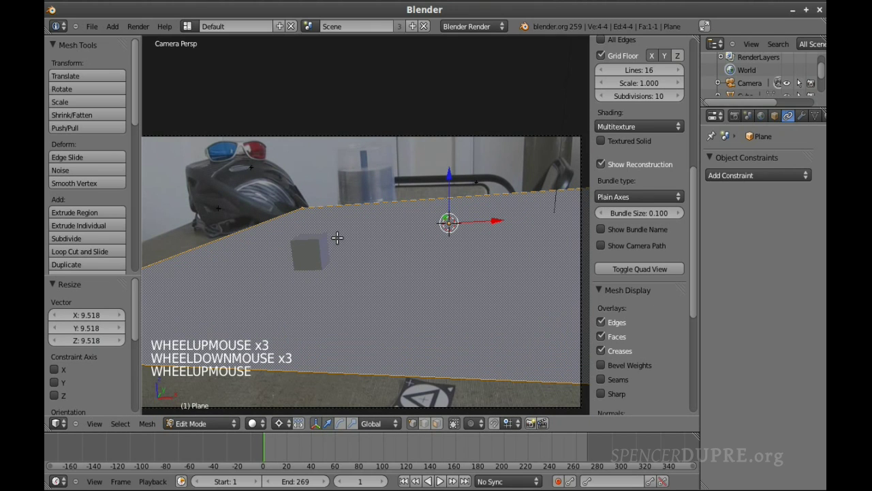
{"action": "key", "text": "s"}
{"action": "key", "text": "s"}
{"action": "left_click", "coordinate": [340, 243]}
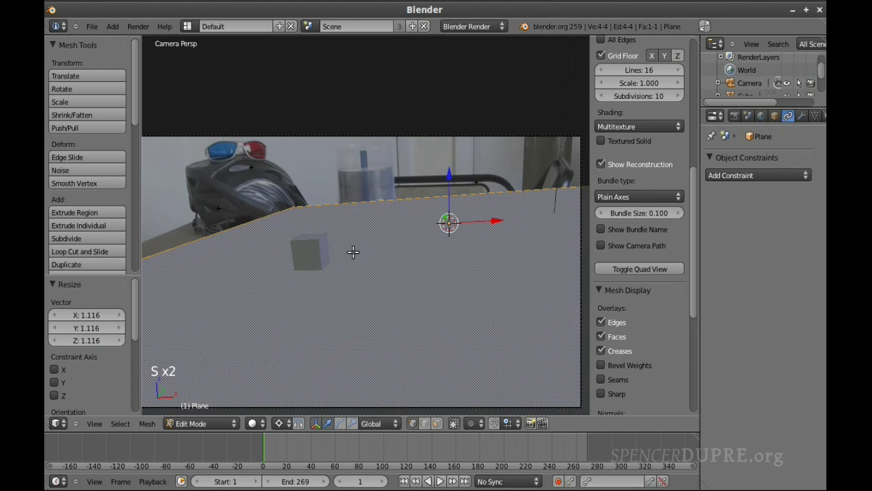
{"action": "scroll", "coordinate": [358, 255], "scroll_direction": "up", "scroll_amount": 1}
{"action": "key", "text": "Tab"}
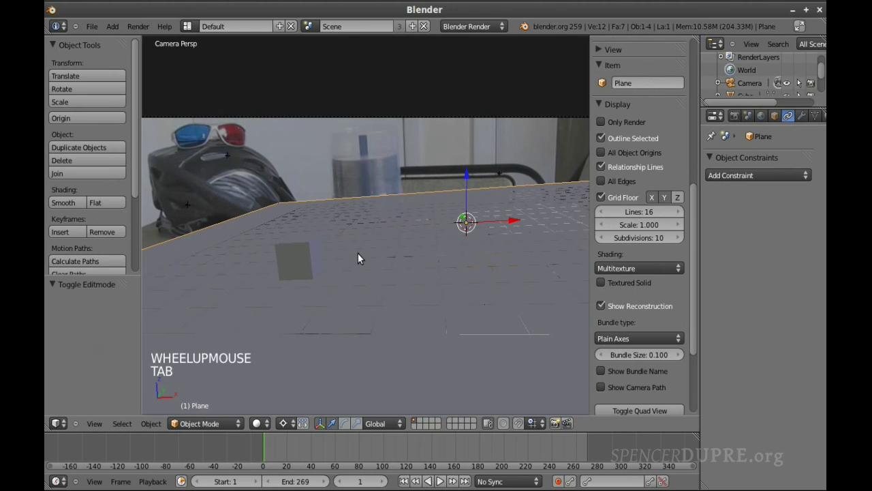
{"action": "scroll", "coordinate": [360, 247], "scroll_direction": "down", "scroll_amount": 2}
{"action": "scroll", "coordinate": [410, 214], "scroll_direction": "up", "scroll_amount": 3}
{"action": "scroll", "coordinate": [415, 213], "scroll_direction": "down", "scroll_amount": 3}
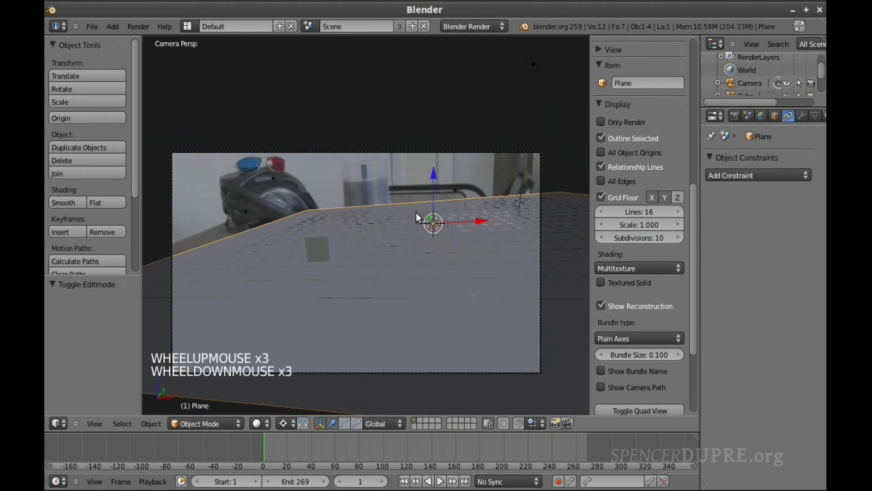
{"action": "left_click", "coordinate": [824, 116]}
{"action": "scroll", "coordinate": [804, 116], "scroll_direction": "down", "scroll_amount": 6}
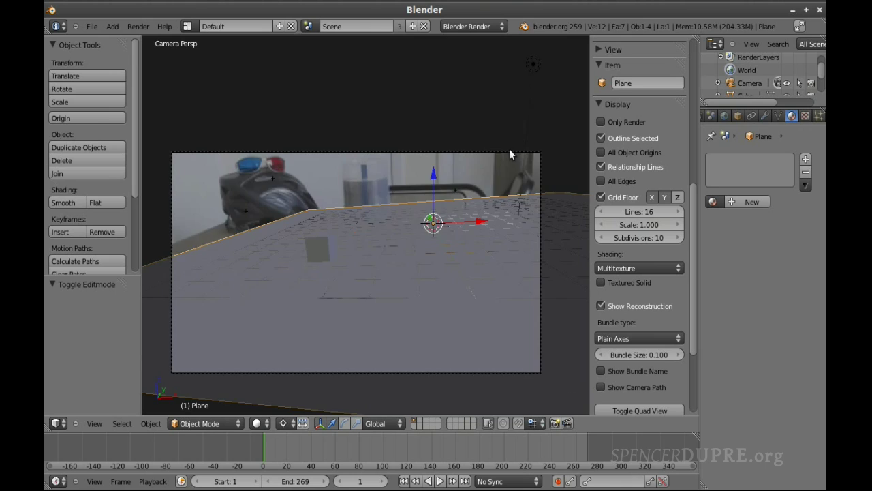
{"action": "scroll", "coordinate": [507, 151], "scroll_direction": "down", "scroll_amount": 9}
{"action": "scroll", "coordinate": [467, 165], "scroll_direction": "up", "scroll_amount": 3}
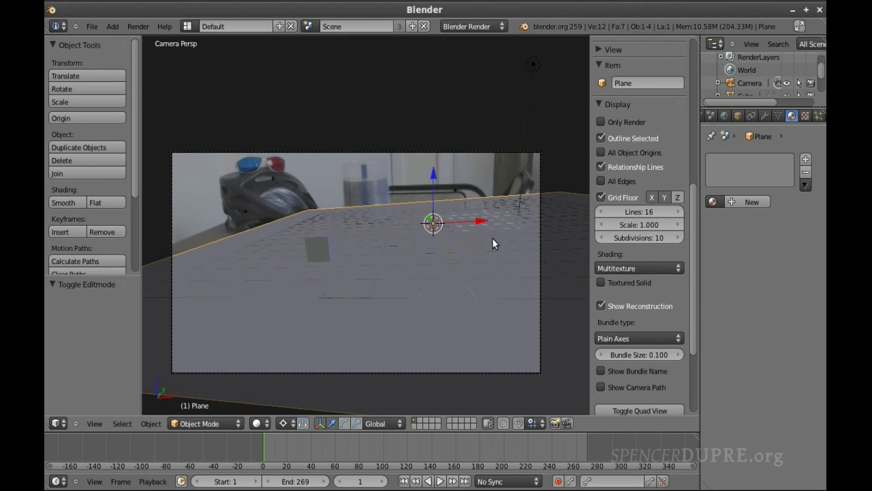
{"action": "scroll", "coordinate": [493, 239], "scroll_direction": "up", "scroll_amount": 4}
{"action": "scroll", "coordinate": [493, 244], "scroll_direction": "down", "scroll_amount": 1}
- Set the plane's object display type to Wire so the footage shows through it
{"action": "left_click", "coordinate": [737, 116]}
{"action": "scroll", "coordinate": [714, 307], "scroll_direction": "down", "scroll_amount": 2}
{"action": "scroll", "coordinate": [715, 317], "scroll_direction": "down", "scroll_amount": 4}
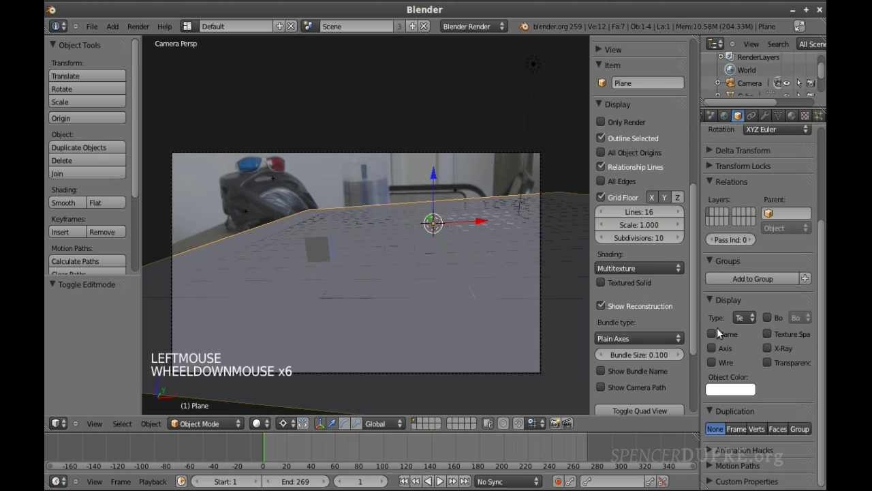
{"action": "left_click", "coordinate": [749, 317]}
{"action": "mouse_move", "coordinate": [743, 317]}
{"action": "left_mouse_down"}
{"action": "mouse_move", "coordinate": [713, 302]}
{"action": "mouse_move", "coordinate": [715, 291]}
{"action": "left_mouse_up"}
{"action": "scroll", "coordinate": [428, 244], "scroll_direction": "up", "scroll_amount": 1}
{"action": "scroll", "coordinate": [428, 243], "scroll_direction": "down", "scroll_amount": 1}
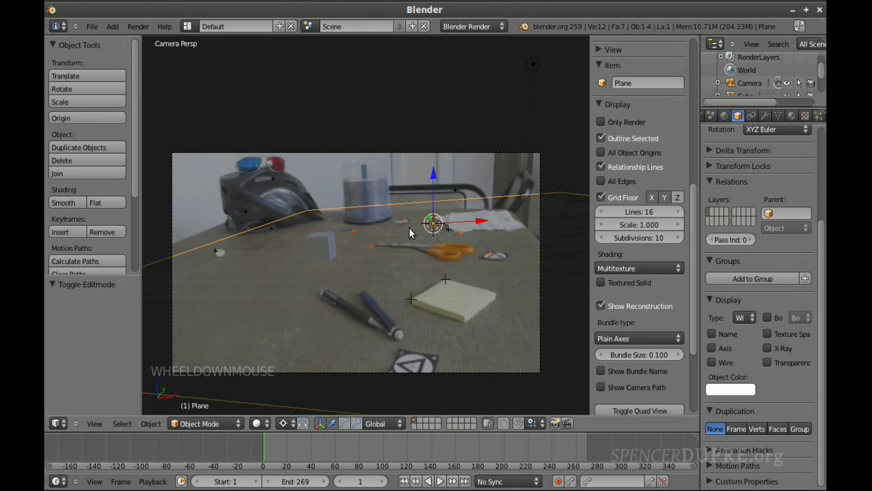
- Select the camera and rotate it about -5.03° around the global X axis, pivoting on the 3D cursor
{"action": "right_click", "coordinate": [444, 277]}
{"action": "right_click", "coordinate": [448, 277]}
{"action": "key", "text": "r"}
{"action": "key", "text": "r"}
{"action": "key", "text": "r"}
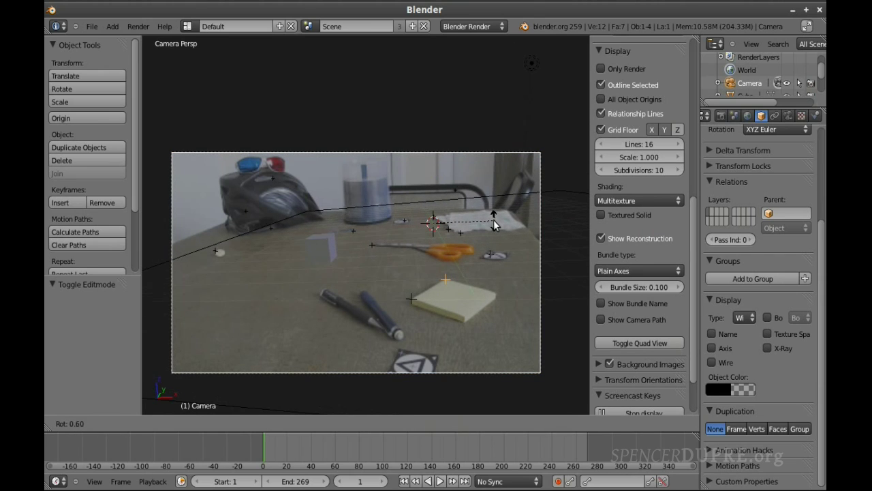
{"action": "left_click", "coordinate": [494, 226]}
{"action": "key", "text": "r"}
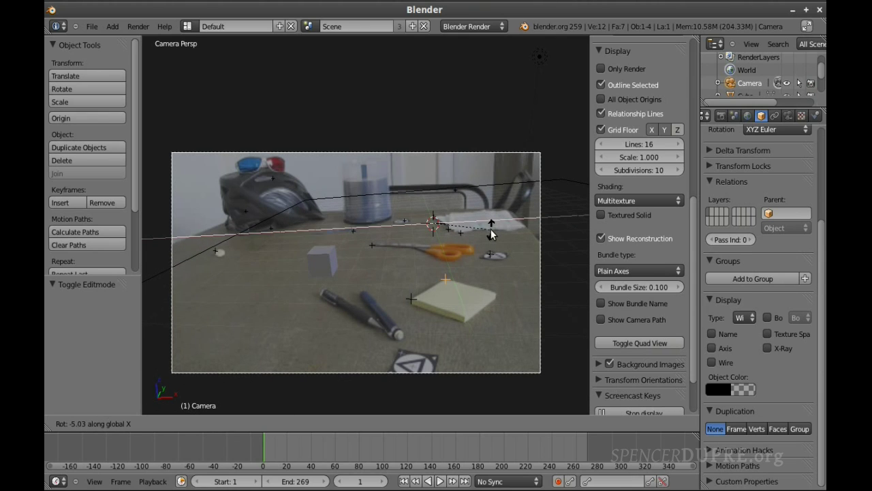
{"action": "left_click", "coordinate": [491, 232]}
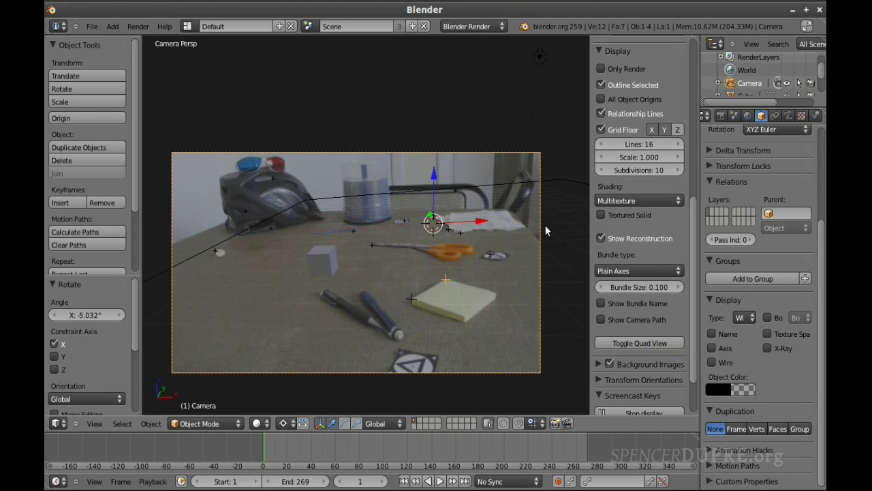
- Rotate the camera about 3.29° around the global Z axis and play the animation to check the cube against the tabletop
{"action": "key", "text": "r"}
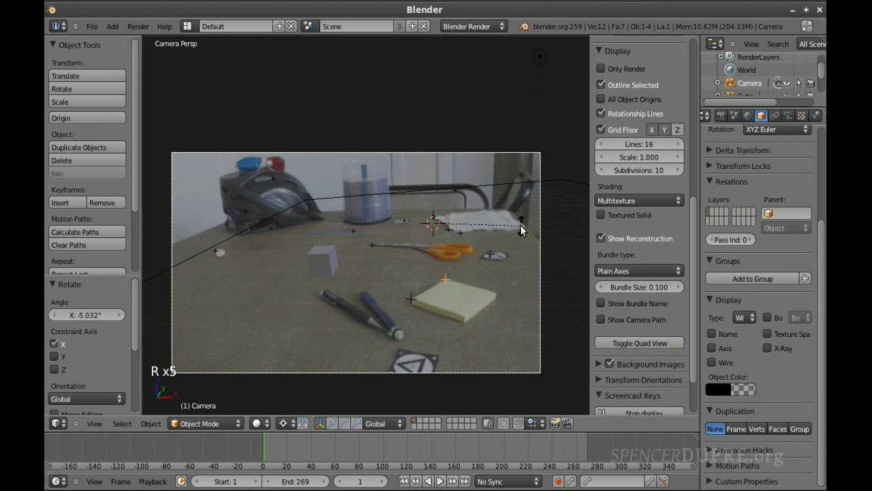
{"action": "key", "text": "z"}
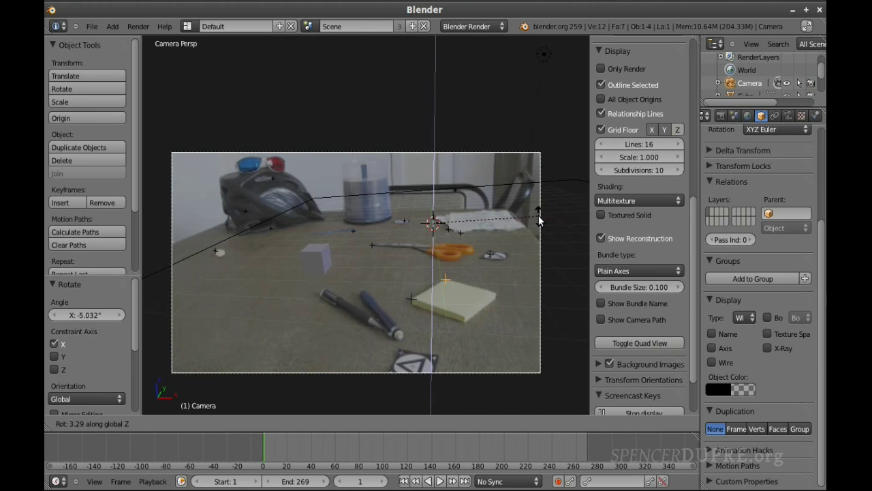
{"action": "left_click", "coordinate": [529, 240]}
{"action": "key", "text": "alt+a"}
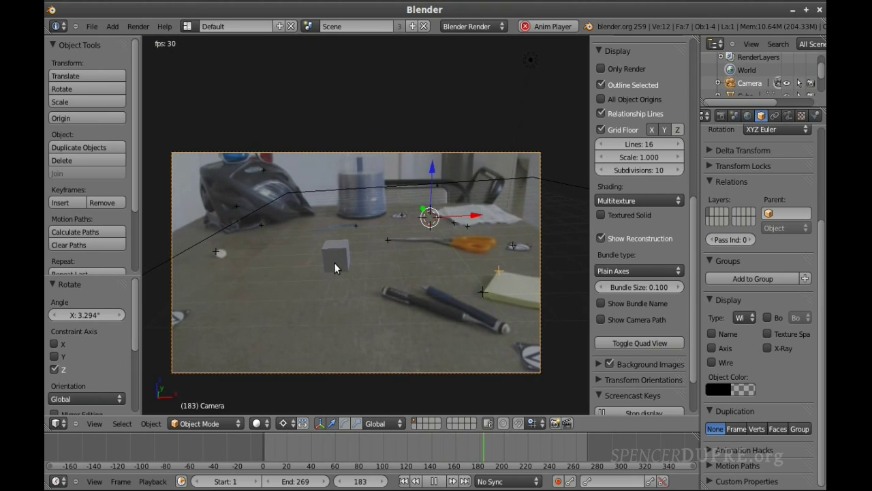
{"action": "key", "text": "Escape"}
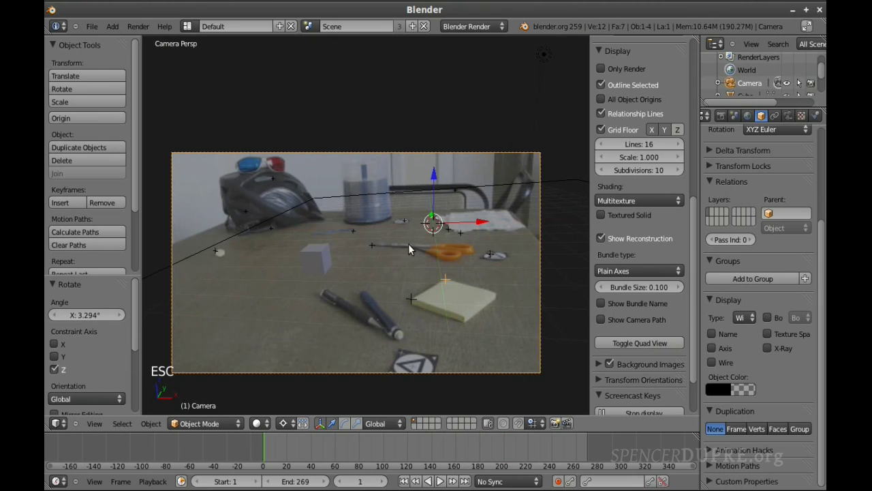
- Rotate the camera 0.73° around the global X axis and play the animation to check the alignment with the tabletop
{"action": "right_click", "coordinate": [421, 193]}
{"action": "right_click", "coordinate": [445, 277]}
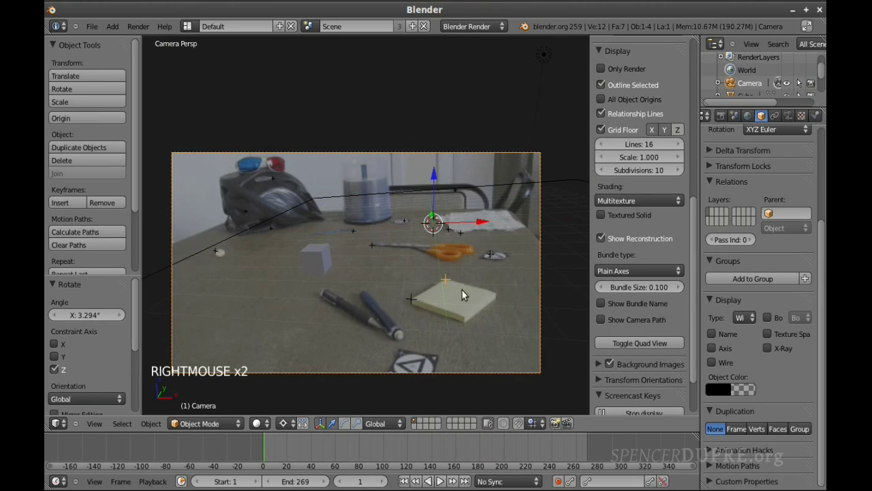
{"action": "key", "text": "r"}
{"action": "key", "text": "r"}
{"action": "key", "text": "r"}
{"action": "key", "text": "x"}
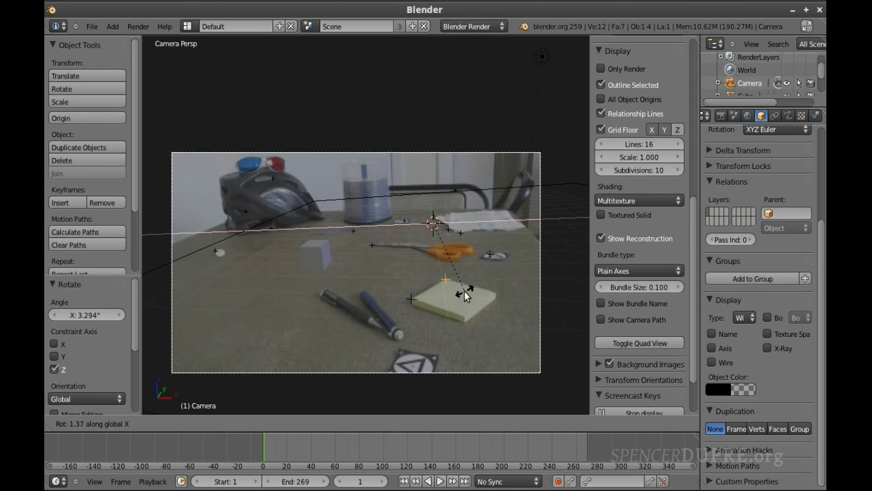
{"action": "left_click", "coordinate": [463, 293]}
{"action": "key", "text": "alt+a"}
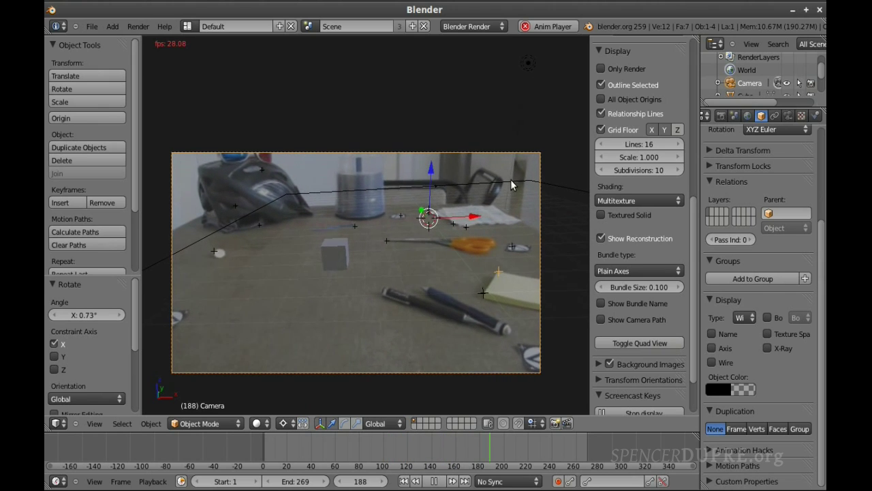
{"action": "key", "text": "Escape"}
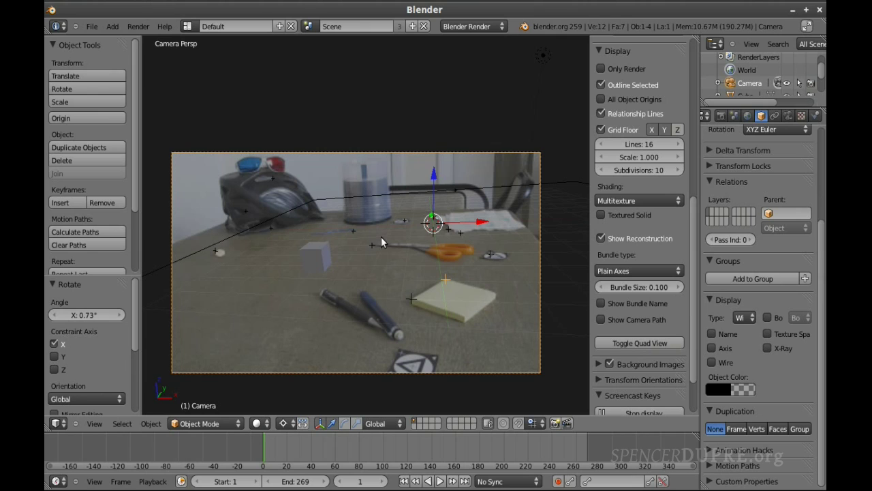
- Select the tabletop plane, add a new material to it and name the material cubeshadow
{"action": "right_click", "coordinate": [325, 204]}
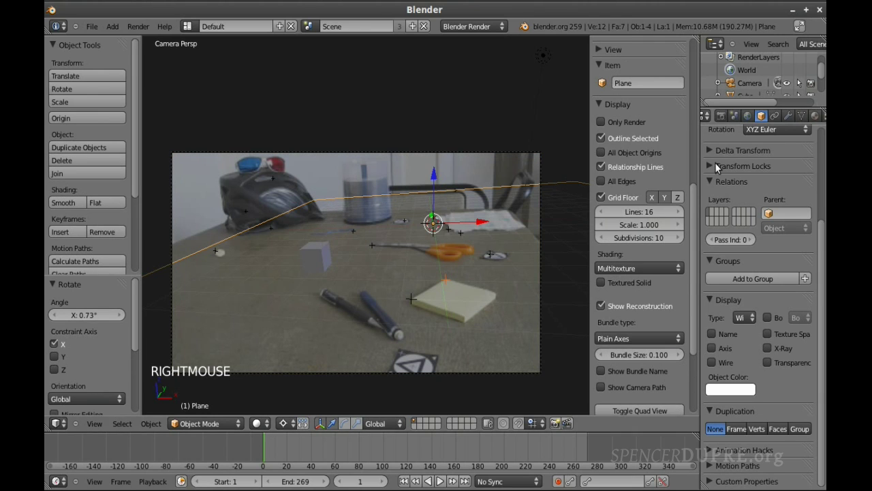
{"action": "scroll", "coordinate": [775, 192], "scroll_direction": "down", "scroll_amount": 7}
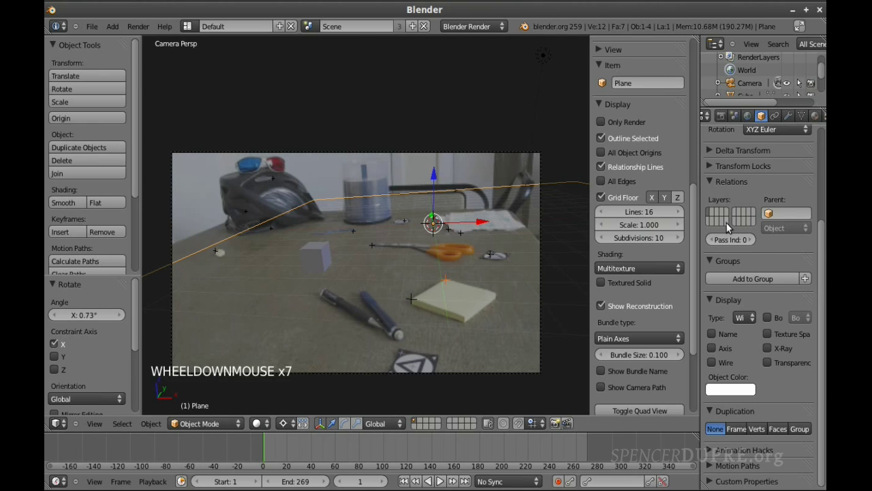
{"action": "left_click", "coordinate": [713, 299]}
{"action": "scroll", "coordinate": [721, 280], "scroll_direction": "down", "scroll_amount": 2}
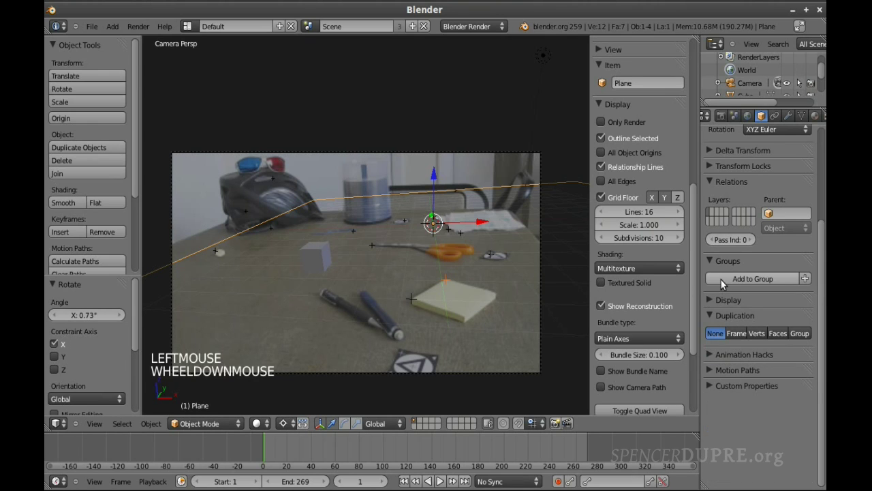
{"action": "left_click", "coordinate": [815, 116]}
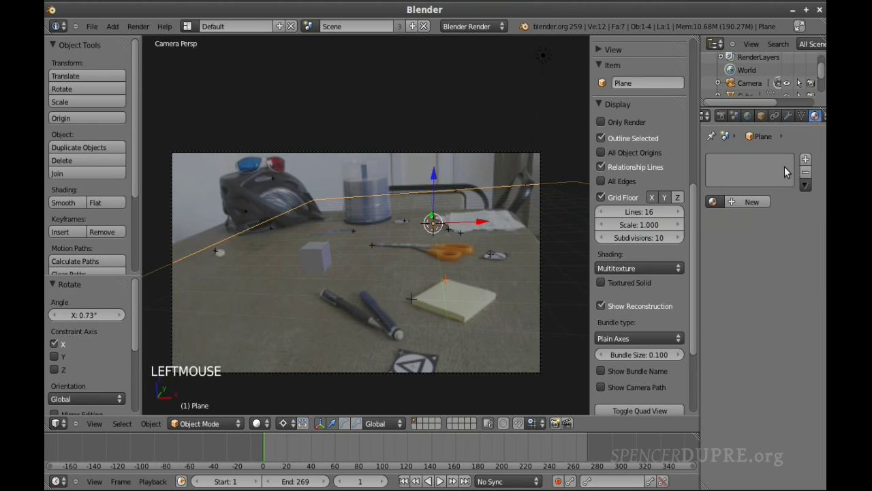
{"action": "left_click", "coordinate": [752, 202]}
{"action": "left_click", "coordinate": [732, 201]}
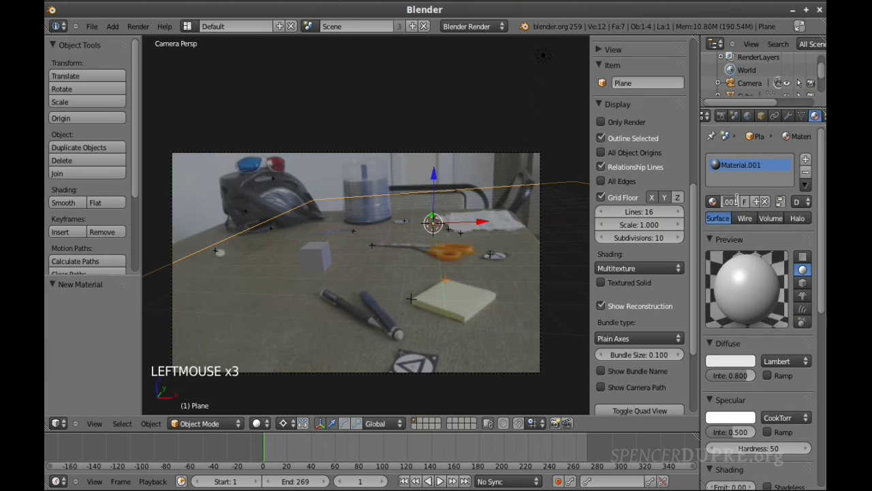
{"action": "type", "text": "table"}
{"action": "left_click", "coordinate": [736, 199]}
{"action": "type", "text": "cu"}
{"action": "key", "text": "Return"}
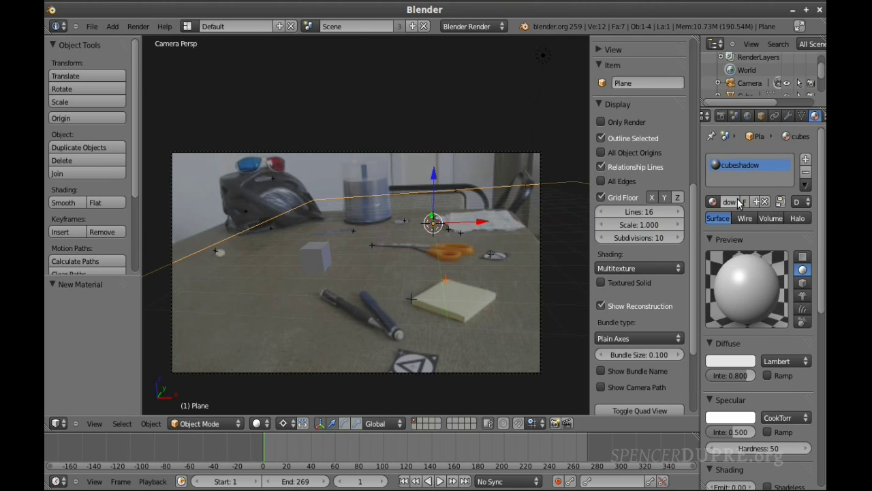
- Enable Shadows Only in the plane material's shadow settings and widen the properties area to read the options
{"action": "scroll", "coordinate": [757, 247], "scroll_direction": "down", "scroll_amount": 3}
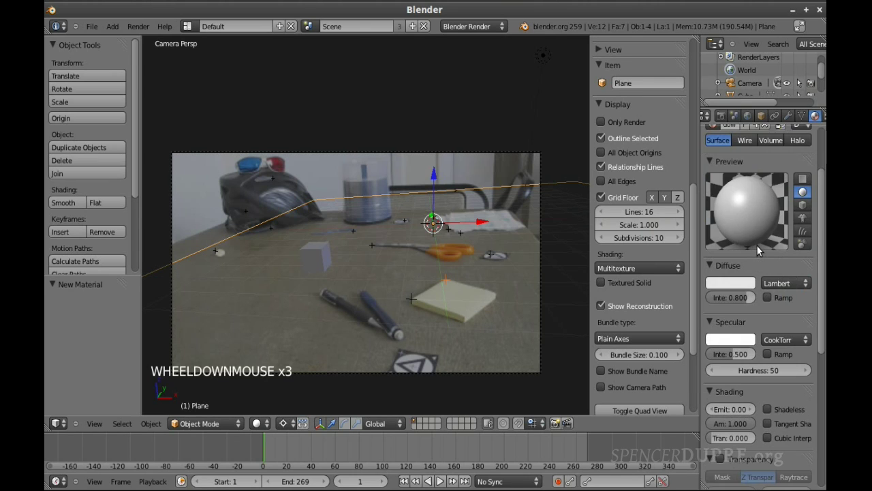
{"action": "scroll", "coordinate": [756, 245], "scroll_direction": "down", "scroll_amount": 15}
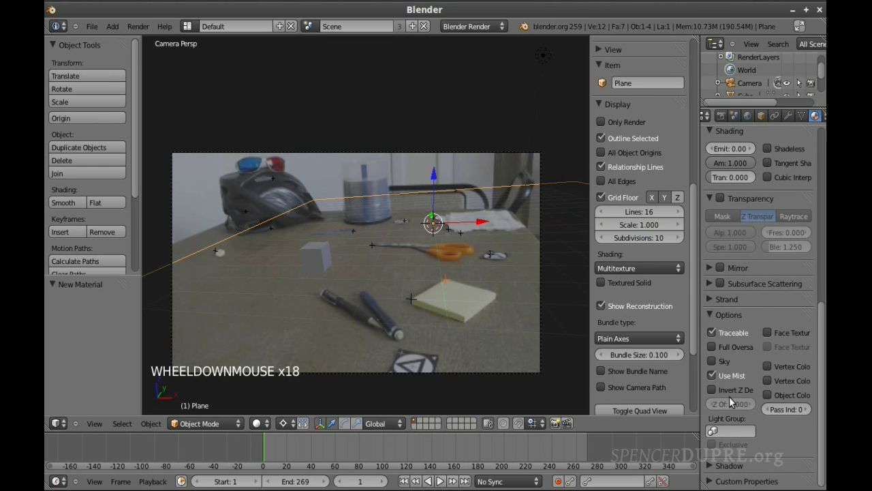
{"action": "scroll", "coordinate": [722, 440], "scroll_direction": "down", "scroll_amount": 8}
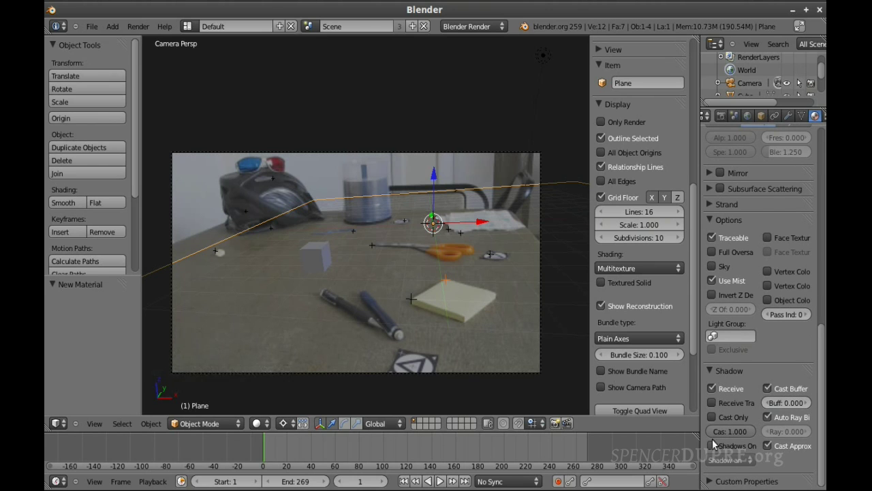
{"action": "left_click", "coordinate": [712, 443]}
{"action": "left_click", "coordinate": [699, 441]}
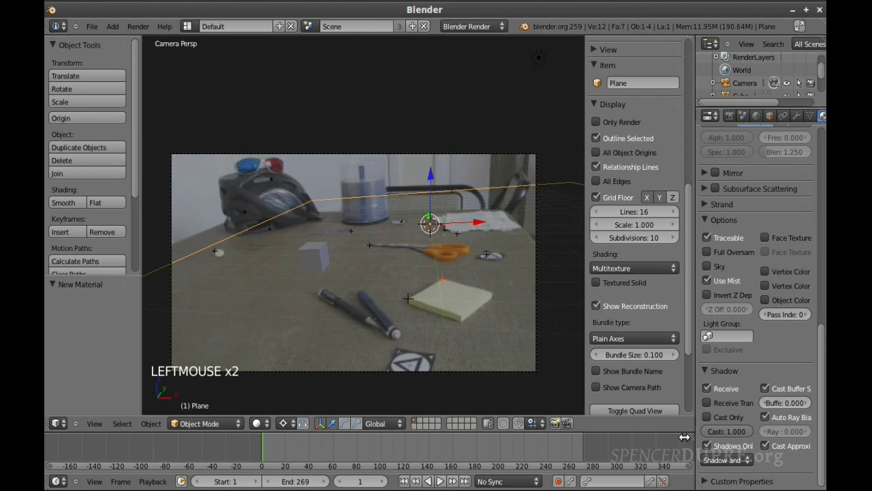
{"action": "left_click_drag", "start_coordinate": [699, 441], "coordinate": [666, 436]}
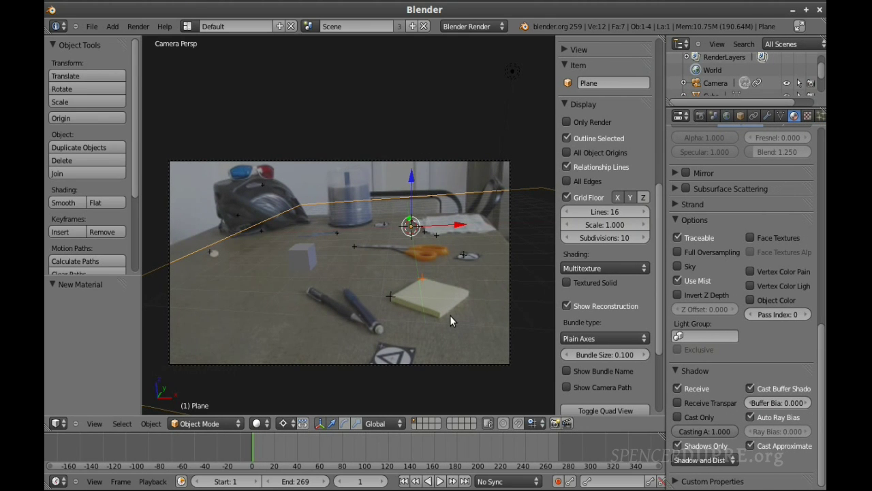
- Render the current frame and zoom in on the cube to examine its shadow on the tabletop
{"action": "key", "text": "F12"}
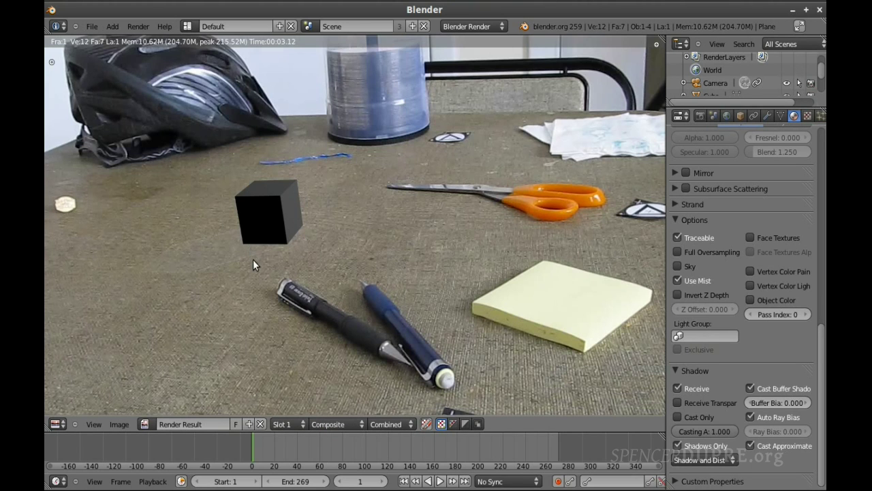
{"action": "scroll", "coordinate": [253, 259], "scroll_direction": "up", "scroll_amount": 2}
{"action": "middle_click_drag", "start_coordinate": [124, 279], "coordinate": [323, 302]}
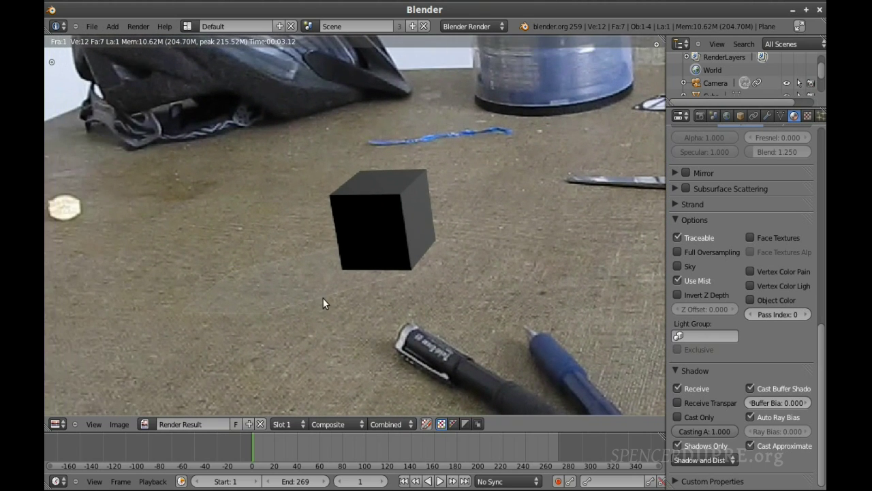
{"action": "scroll", "coordinate": [326, 289], "scroll_direction": "up", "scroll_amount": 1}
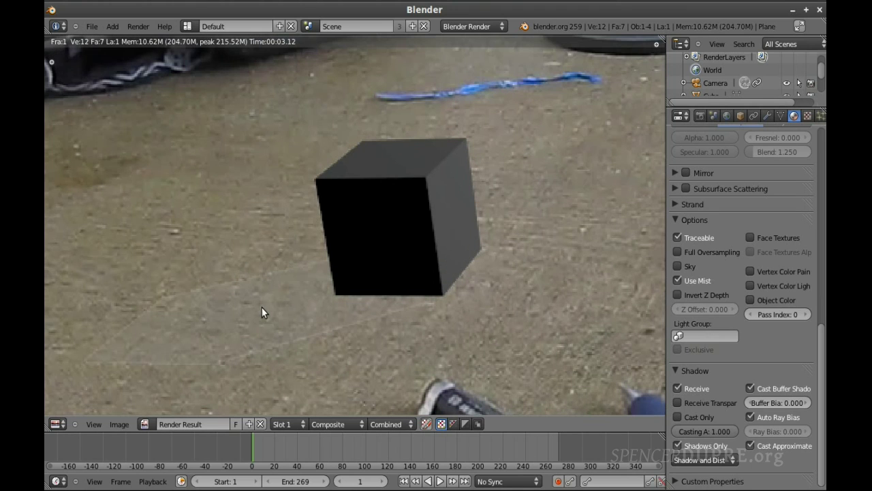
{"action": "key", "text": "Escape"}
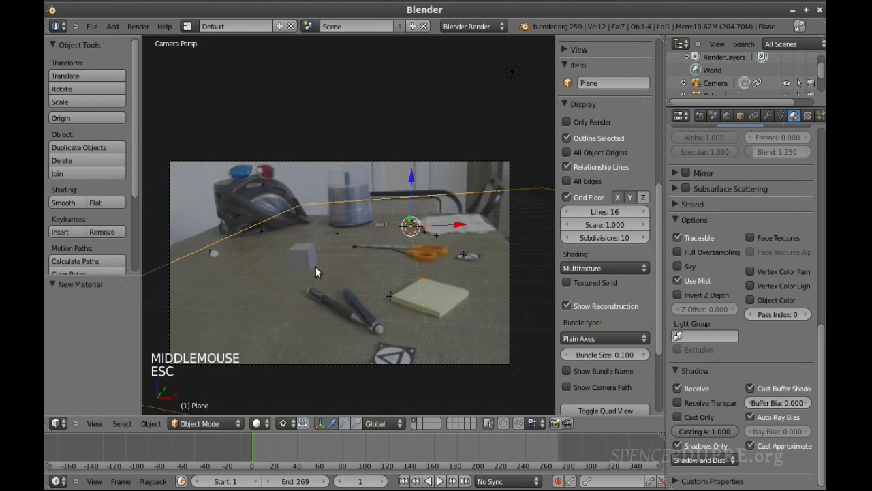
{"action": "scroll", "coordinate": [277, 267], "scroll_direction": "up", "scroll_amount": 1}
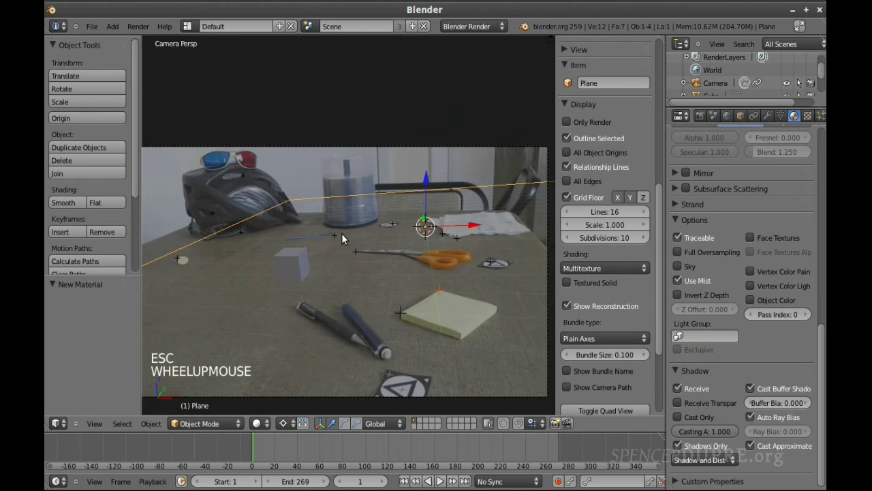
- Turn off Color Management in the scene's render shading settings
{"action": "left_click", "coordinate": [699, 115]}
{"action": "scroll", "coordinate": [754, 314], "scroll_direction": "down", "scroll_amount": 9}
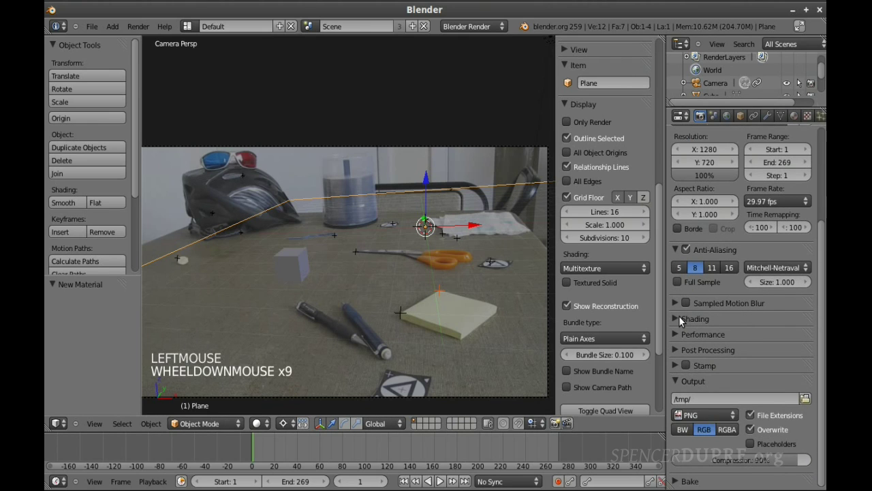
{"action": "left_click", "coordinate": [685, 318]}
{"action": "scroll", "coordinate": [720, 320], "scroll_direction": "down", "scroll_amount": 2}
{"action": "left_click", "coordinate": [780, 313]}
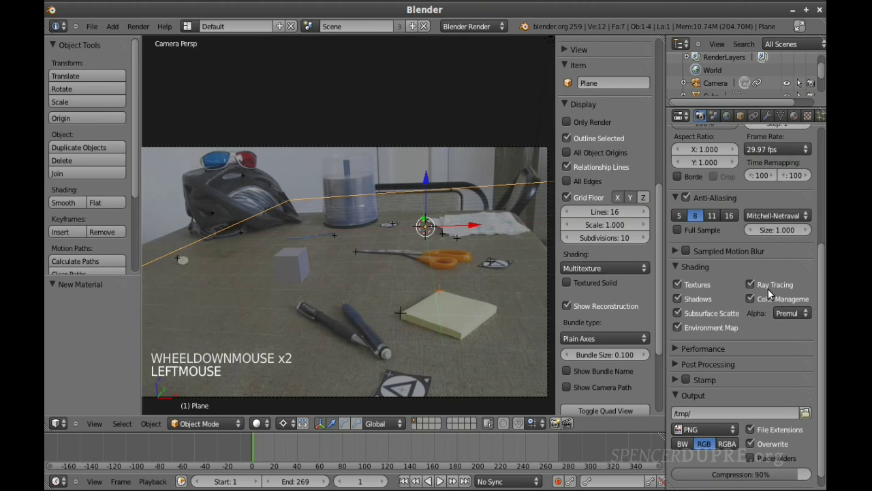
{"action": "left_click", "coordinate": [691, 266]}
- Render the frame again, display the result with Color and Alpha channels, and examine the cube's shadow
{"action": "key", "text": "F12"}
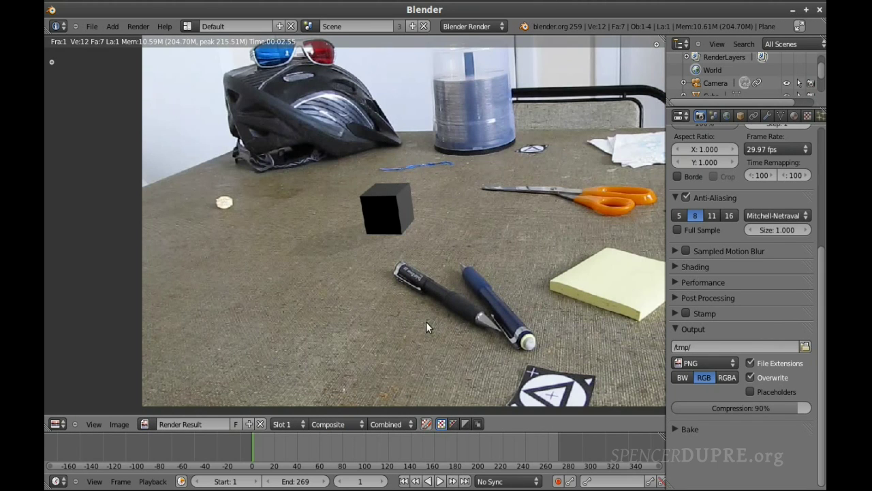
{"action": "middle_click_drag", "start_coordinate": [426, 322], "coordinate": [394, 324]}
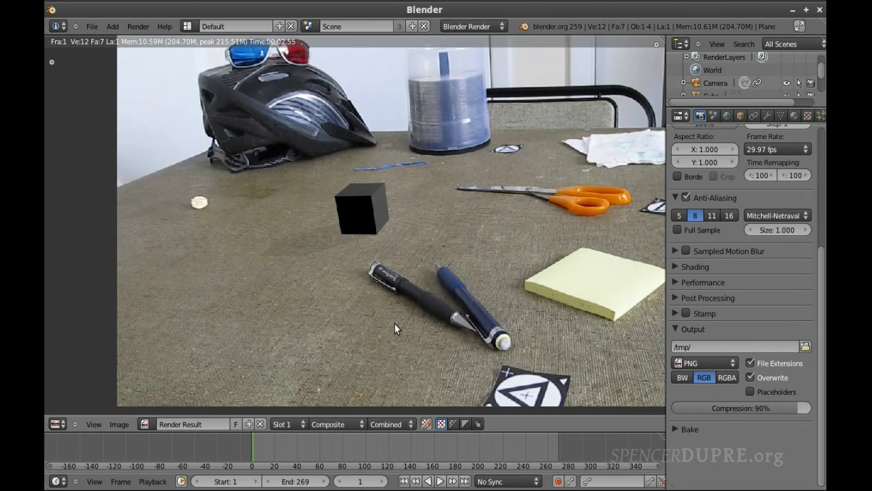
{"action": "scroll", "coordinate": [391, 322], "scroll_direction": "up", "scroll_amount": 1}
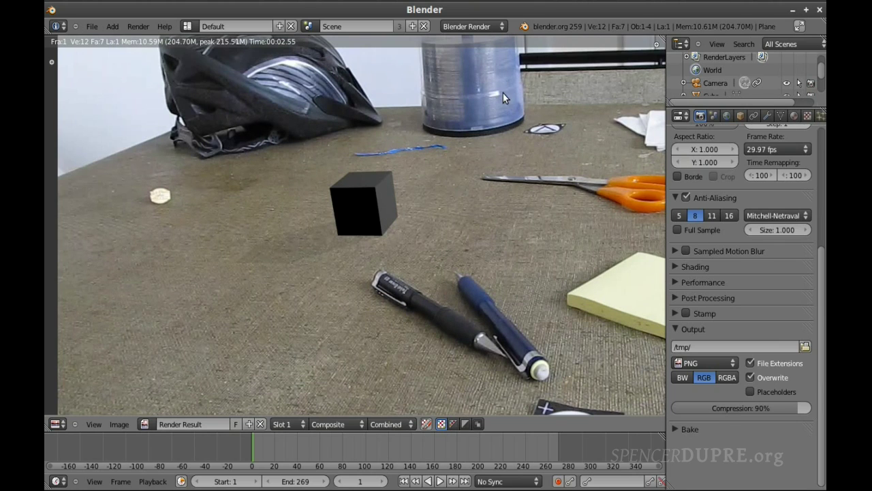
{"action": "left_click", "coordinate": [452, 423]}
{"action": "key", "text": "F12"}
{"action": "scroll", "coordinate": [373, 241], "scroll_direction": "down", "scroll_amount": 3}
{"action": "scroll", "coordinate": [372, 240], "scroll_direction": "up", "scroll_amount": 5}
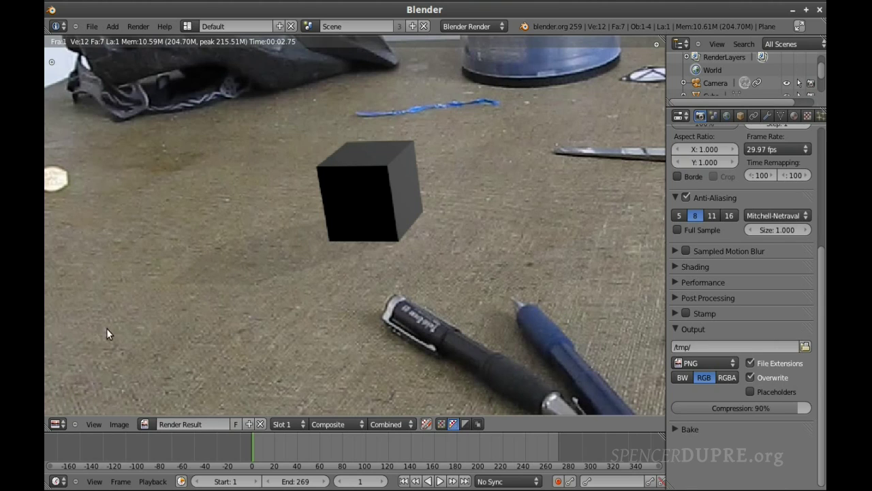
- Return to the 3D View, look at the scene from the front and change the lamp's type to Sun
{"action": "left_click", "coordinate": [65, 422]}
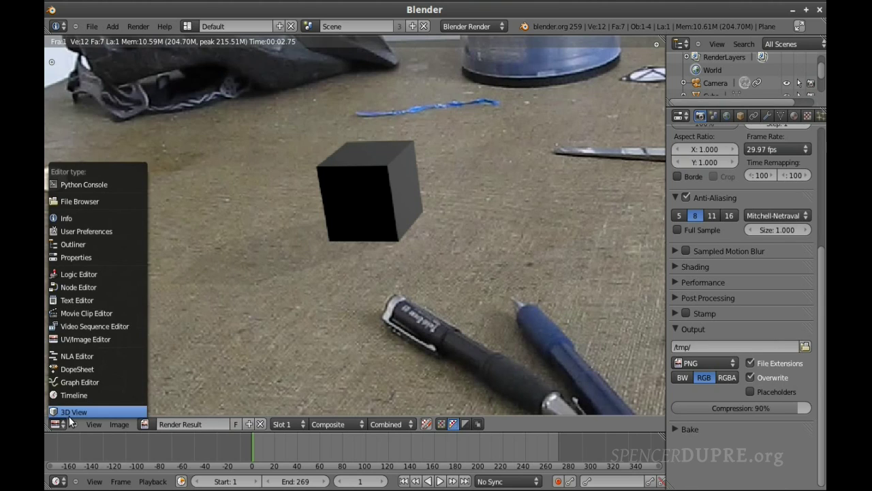
{"action": "left_click", "coordinate": [68, 411]}
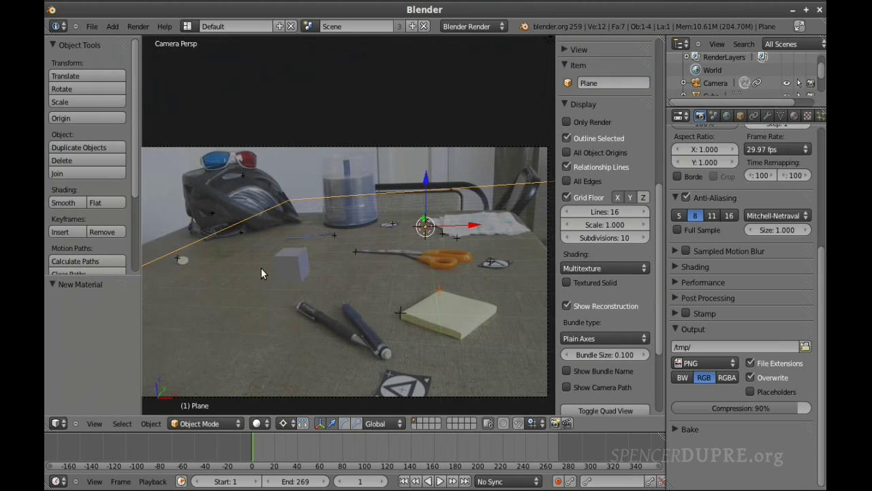
{"action": "scroll", "coordinate": [302, 271], "scroll_direction": "down", "scroll_amount": 3}
{"action": "key", "text": "KP_3"}
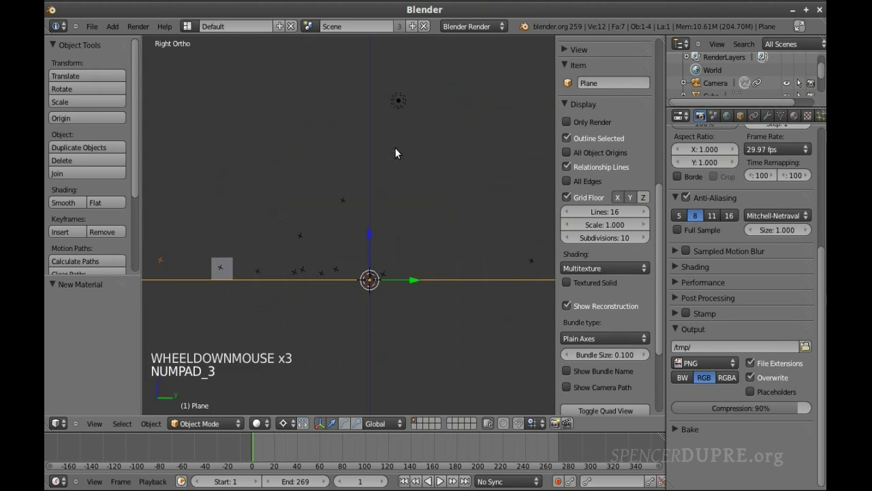
{"action": "key", "text": "KP_1"}
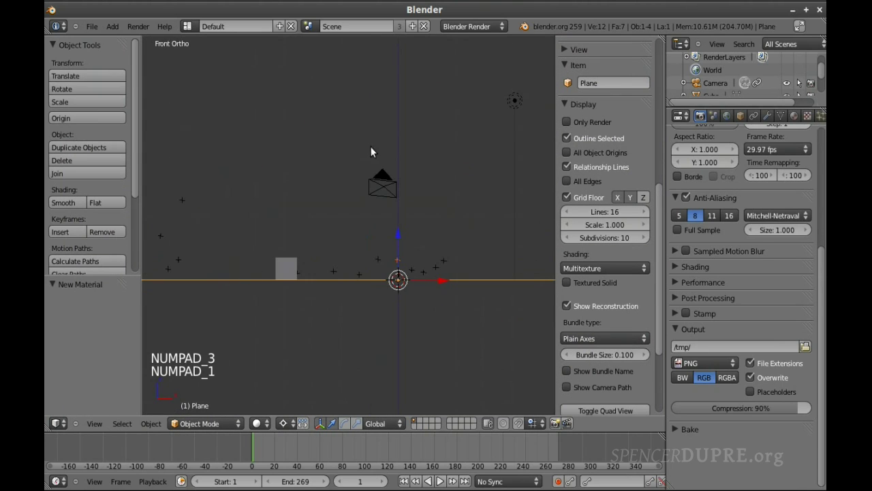
{"action": "right_click", "coordinate": [516, 108]}
{"action": "left_click", "coordinate": [766, 115]}
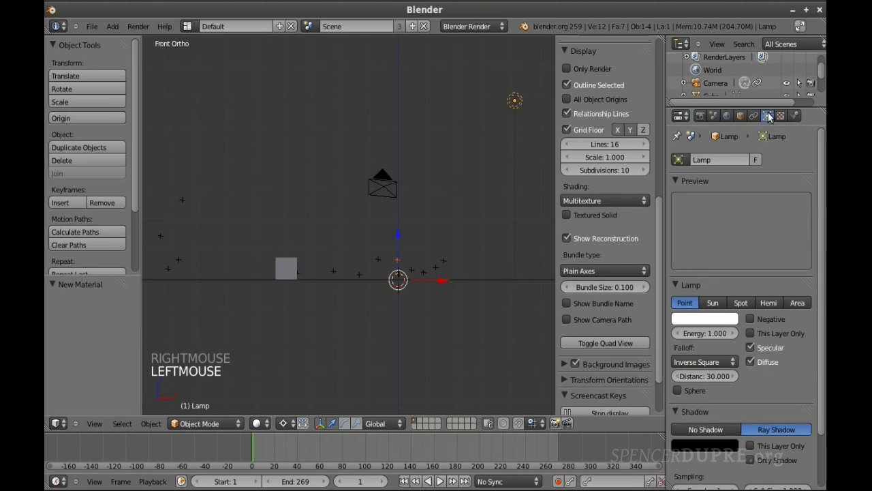
{"action": "left_click", "coordinate": [713, 302]}
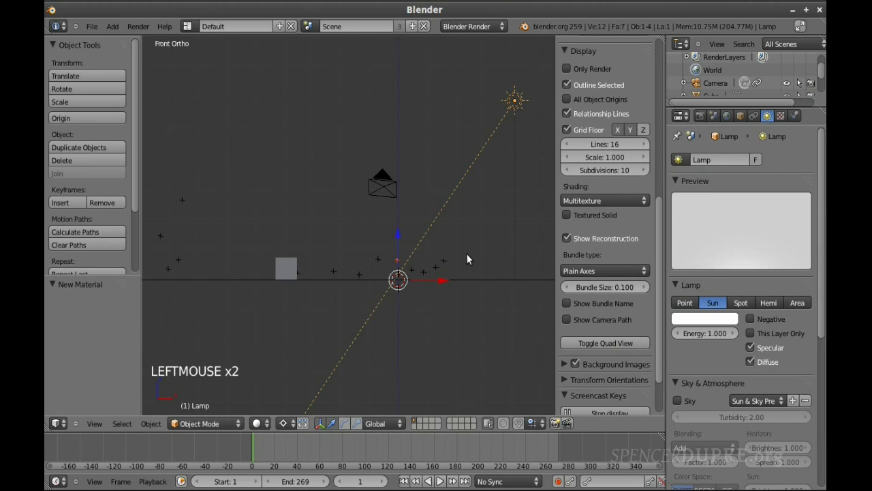
- Clear the sun lamp's rotation and set the pivot point to Bounding Box Center
{"action": "key", "text": "alt+r"}
{"action": "key", "text": "r"}
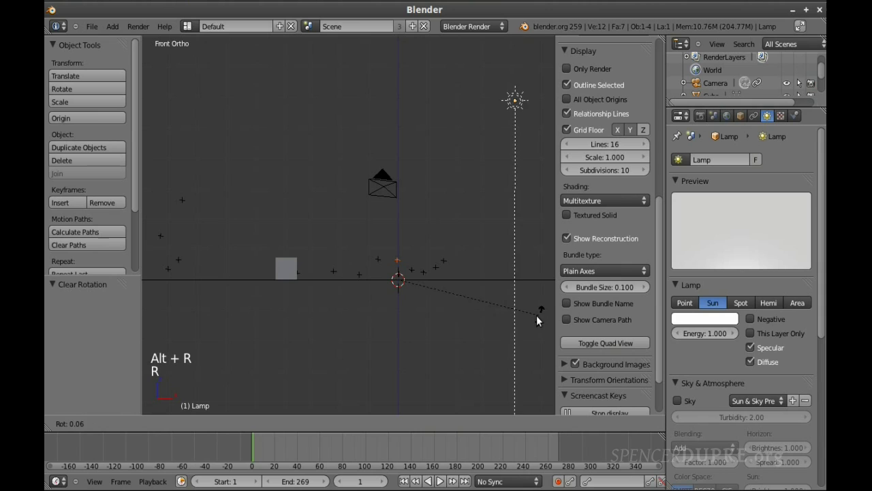
{"action": "left_click", "coordinate": [478, 295]}
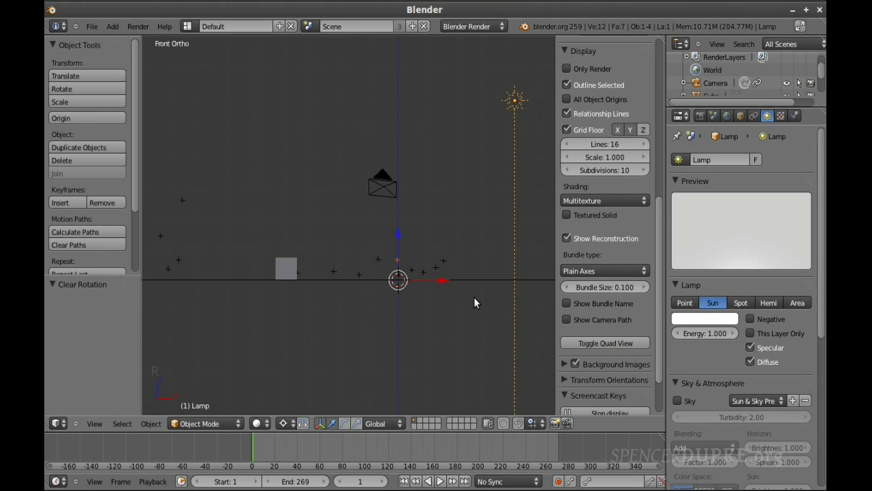
{"action": "key", "text": "comma"}
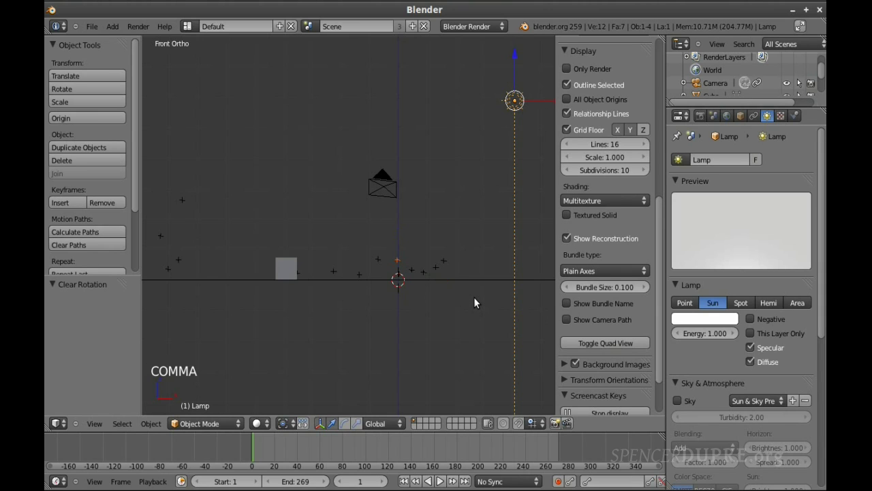
- Rotate the sun lamp in the front view so it shines diagonally down past the cube, and shift it about -0.81 along X
{"action": "left_click", "coordinate": [285, 423]}
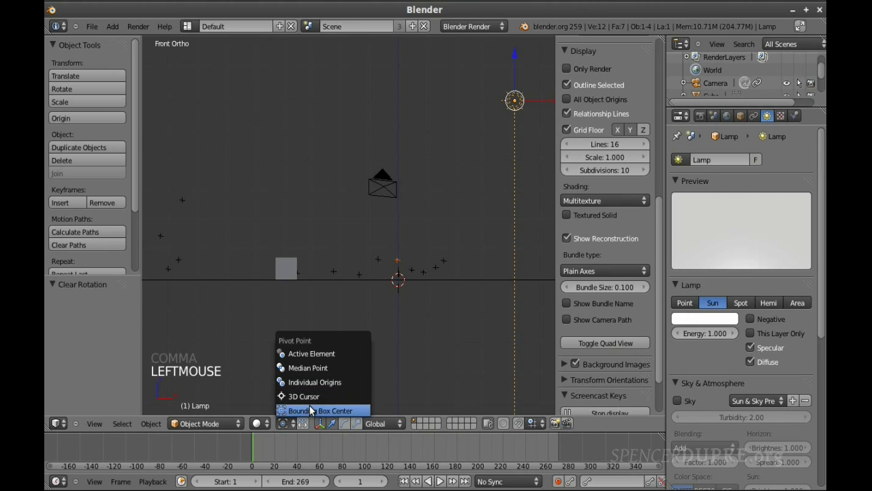
{"action": "left_click", "coordinate": [307, 410]}
{"action": "key", "text": "r"}
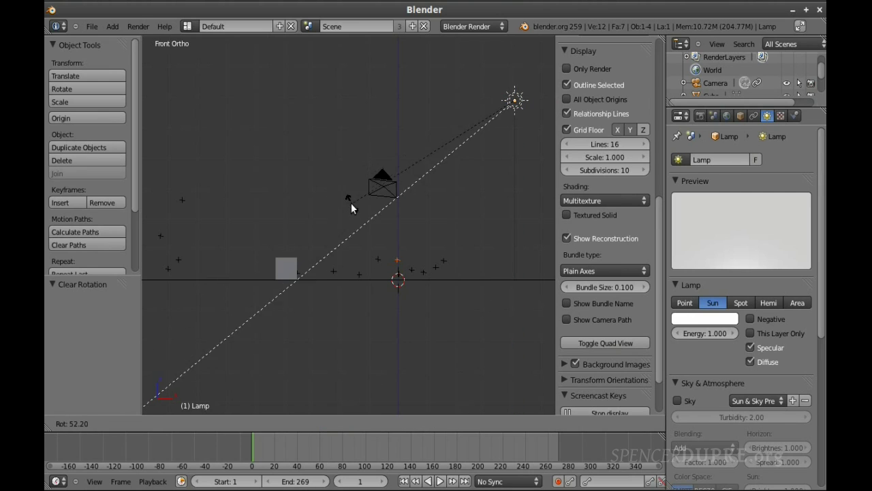
{"action": "left_click", "coordinate": [400, 226]}
{"action": "key", "text": "g"}
{"action": "left_click", "coordinate": [416, 232]}
- Render the frame and examine the cube's shadow direction against the footage
{"action": "key", "text": "F12"}
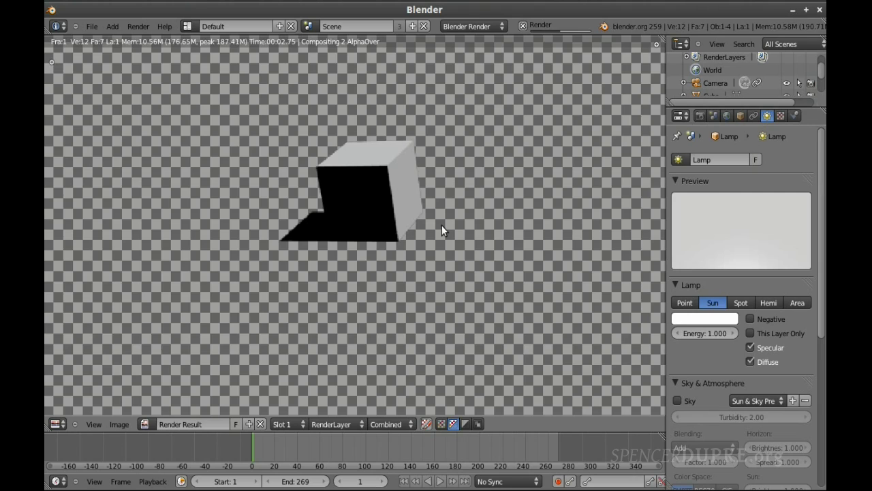
{"action": "scroll", "coordinate": [375, 247], "scroll_direction": "down", "scroll_amount": 3}
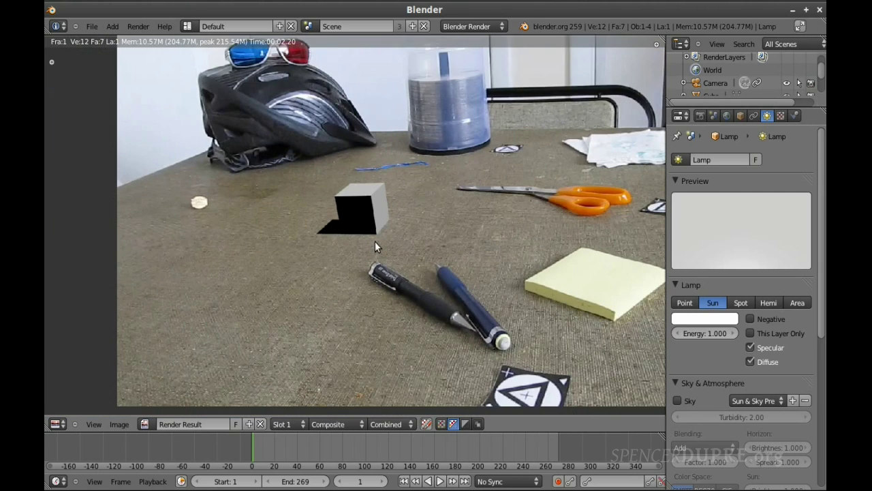
{"action": "scroll", "coordinate": [375, 247], "scroll_direction": "up", "scroll_amount": 1}
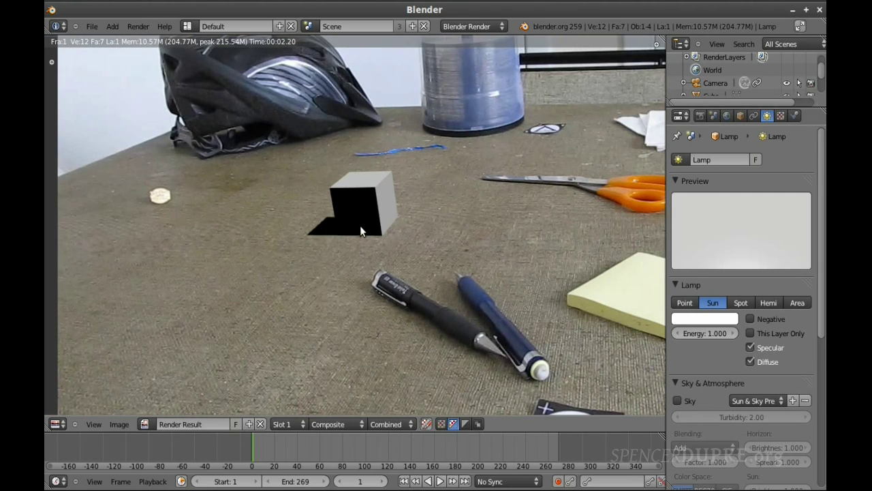
{"action": "key", "text": "Escape"}
- Rotate the sun lamp by about -5.7° in the top view and render the frame again
{"action": "key", "text": "KP_7"}
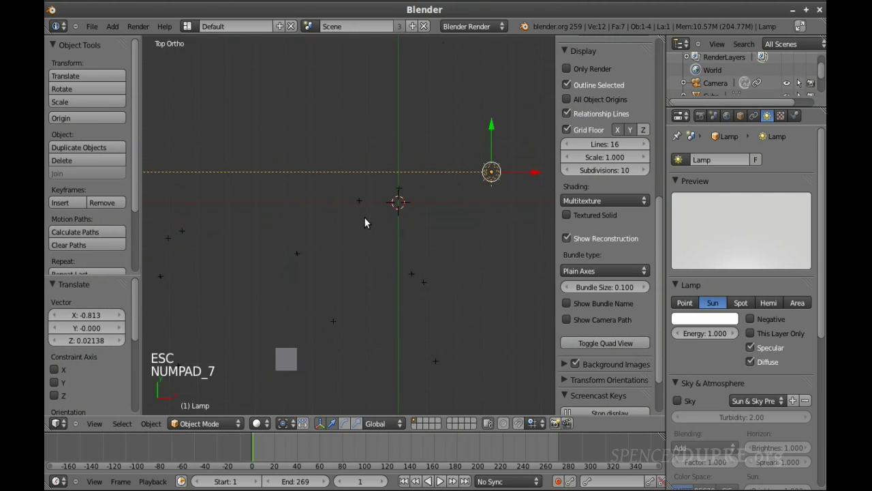
{"action": "key", "text": "r"}
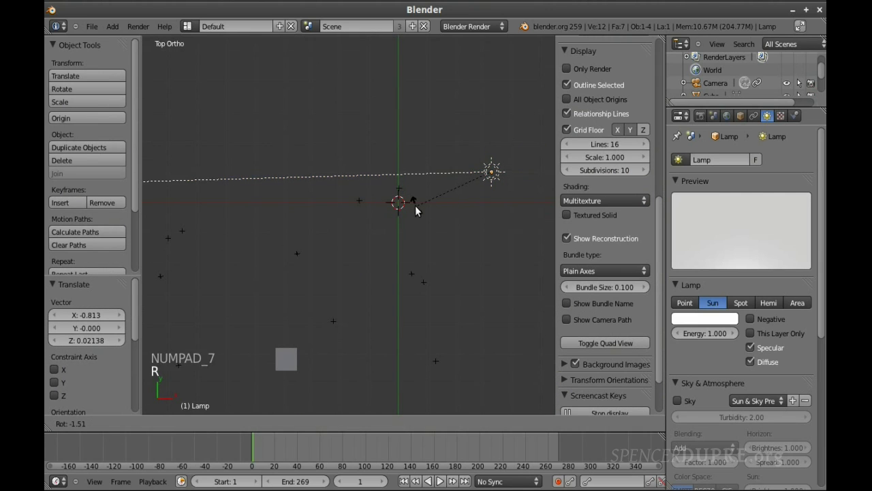
{"action": "left_click", "coordinate": [416, 212]}
{"action": "key", "text": "F12"}
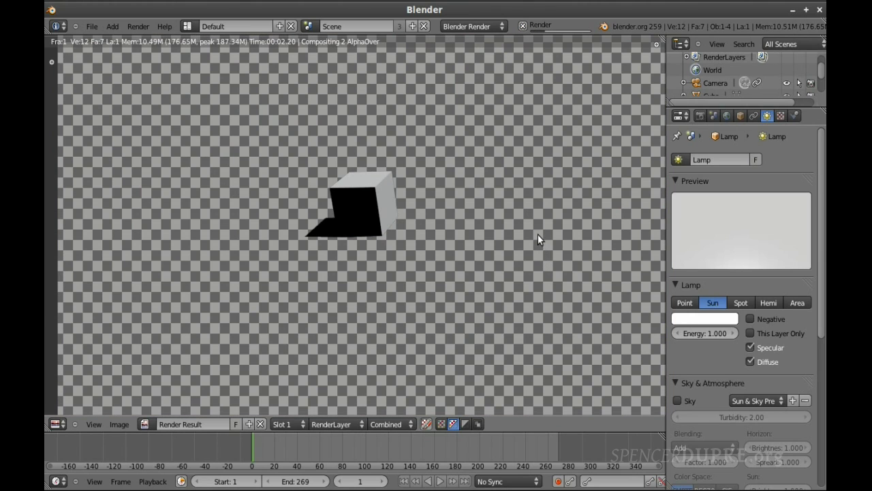
{"action": "key", "text": "Escape"}
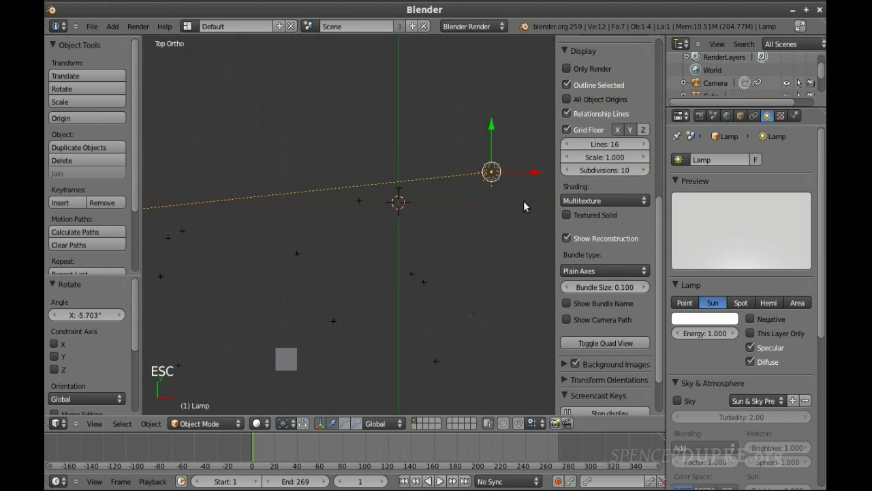
- Show the last render again and compare the cube's shading and shadow with the real objects
{"action": "key", "text": "F11"}
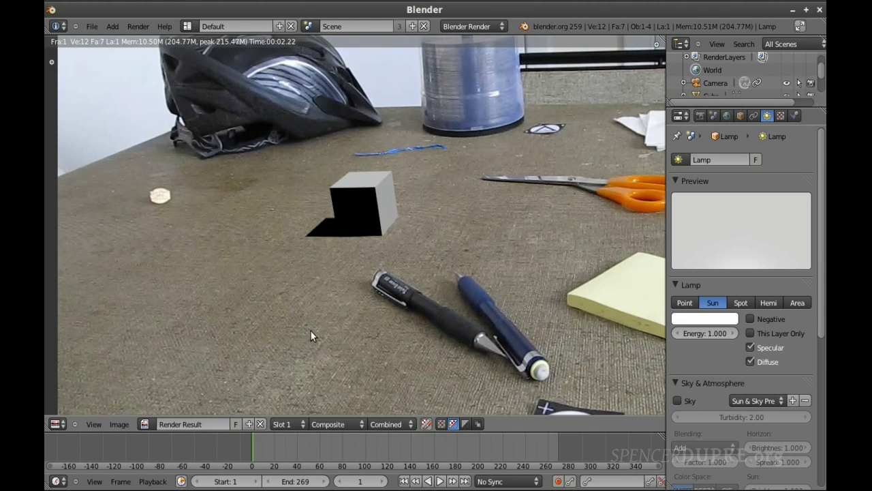
{"action": "key", "text": "ctrl+o"}
{"action": "key", "text": "Escape"}
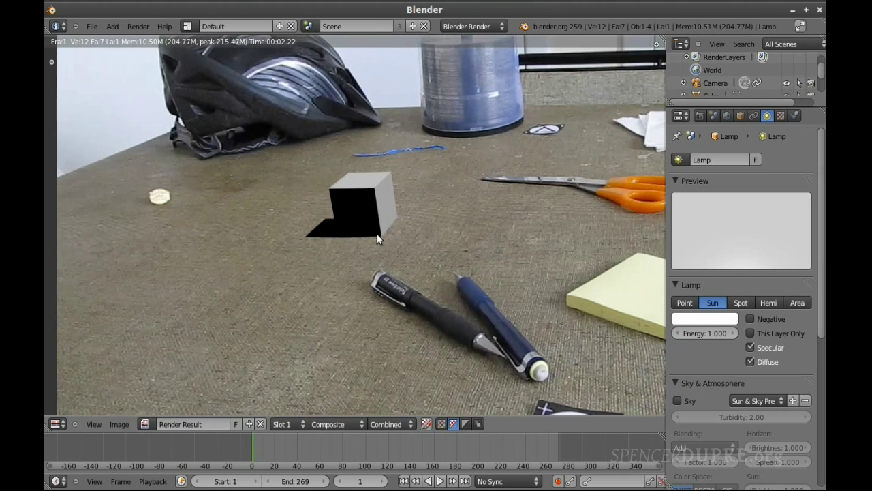
{"action": "key", "text": "Escape"}
- Add a Hemi lamp in the front view and raise it about 8.65 units above the scene's origin
{"action": "key", "text": "KP_1"}
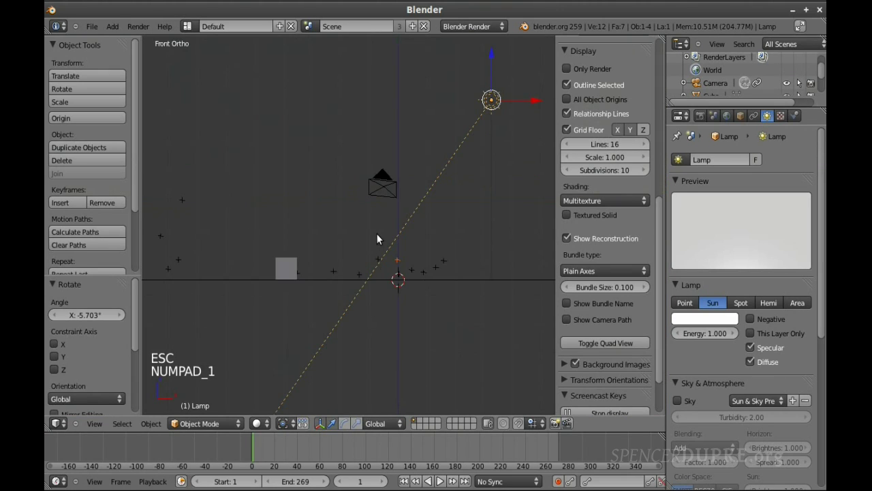
{"action": "scroll", "coordinate": [378, 238], "scroll_direction": "down", "scroll_amount": 1}
{"action": "scroll", "coordinate": [378, 237], "scroll_direction": "down", "scroll_amount": 1}
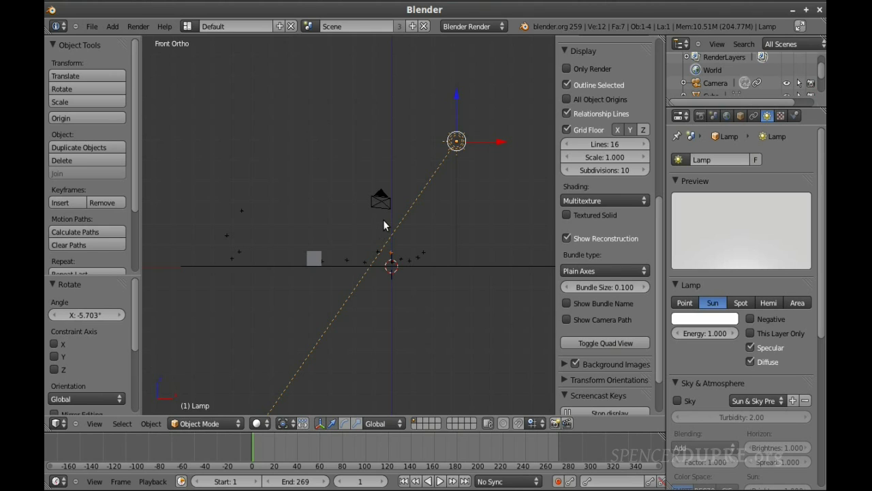
{"action": "key", "text": "shift+a"}
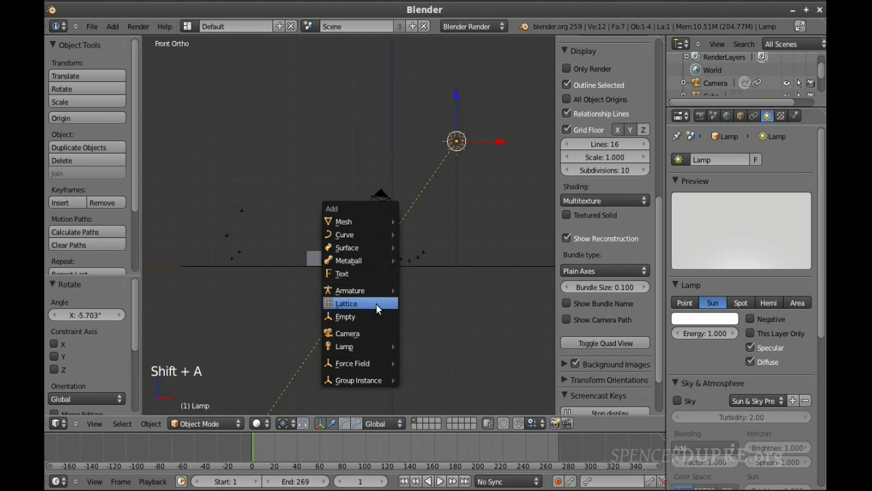
{"action": "mouse_move", "coordinate": [378, 344]}
{"action": "left_click", "coordinate": [444, 386]}
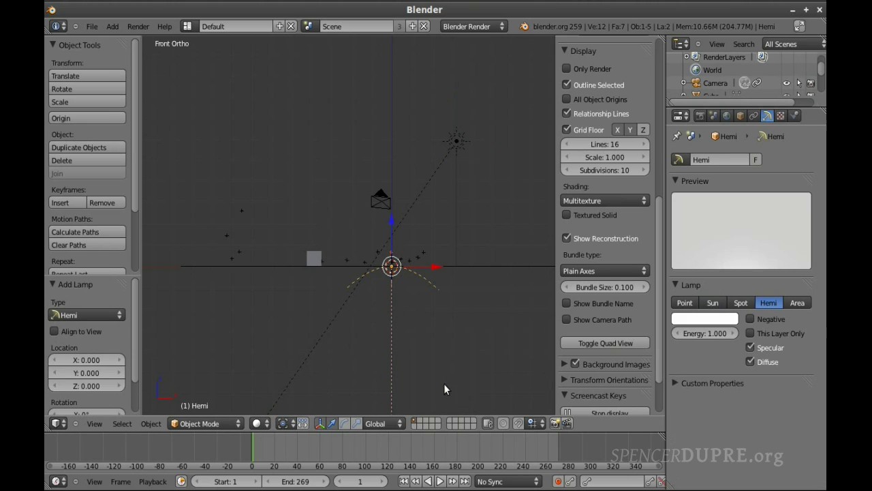
{"action": "key", "text": "g"}
{"action": "left_click", "coordinate": [423, 173]}
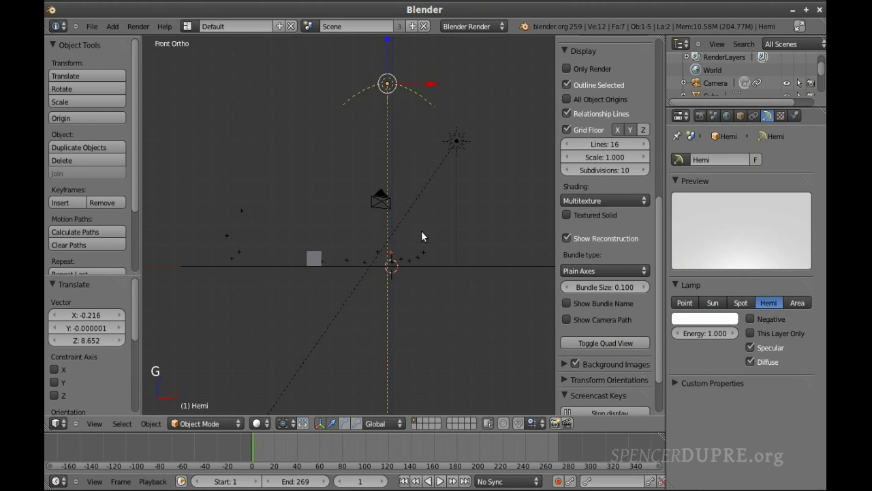
- Set the Hemi lamp's energy to 0.140
{"action": "scroll", "coordinate": [422, 331], "scroll_direction": "up", "scroll_amount": 3}
{"action": "scroll", "coordinate": [421, 329], "scroll_direction": "down", "scroll_amount": 3}
{"action": "middle_click_drag", "start_coordinate": [411, 275], "coordinate": [442, 335], "text": "shift"}
{"action": "scroll", "coordinate": [448, 243], "scroll_direction": "up", "scroll_amount": 1}
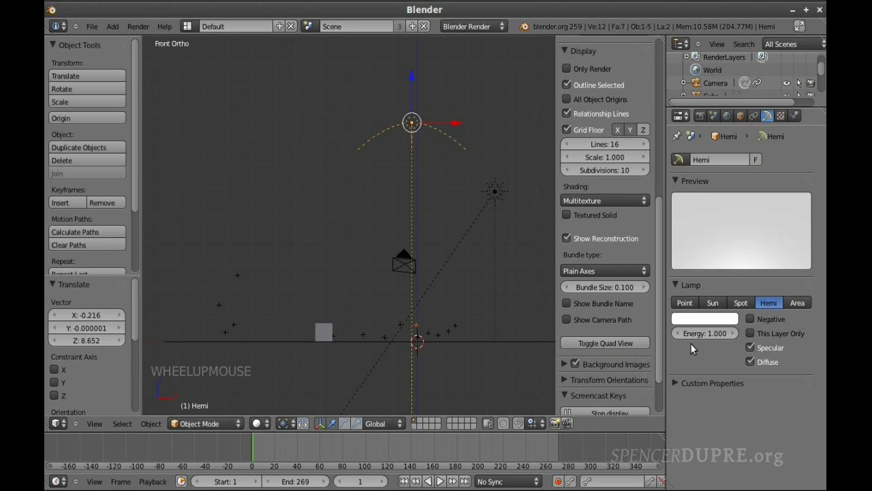
{"action": "left_click_drag", "start_coordinate": [706, 336], "coordinate": [684, 337]}
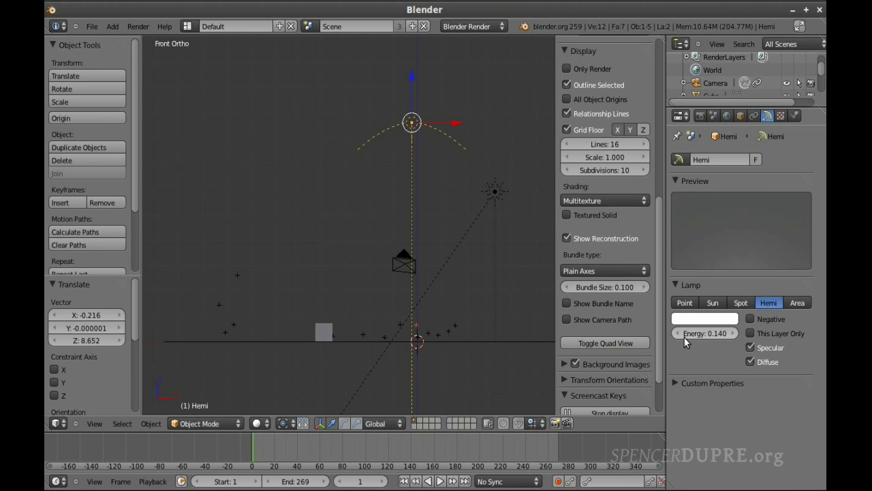
- Render the frame and examine the fill light on the cube's dark side
{"action": "key", "text": "F12"}
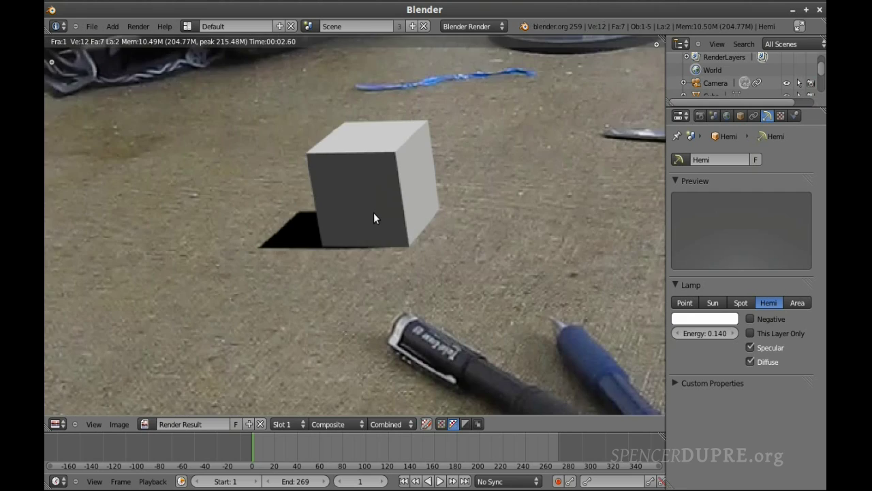
{"action": "scroll", "coordinate": [419, 208], "scroll_direction": "down", "scroll_amount": 1}
{"action": "scroll", "coordinate": [419, 207], "scroll_direction": "up", "scroll_amount": 2}
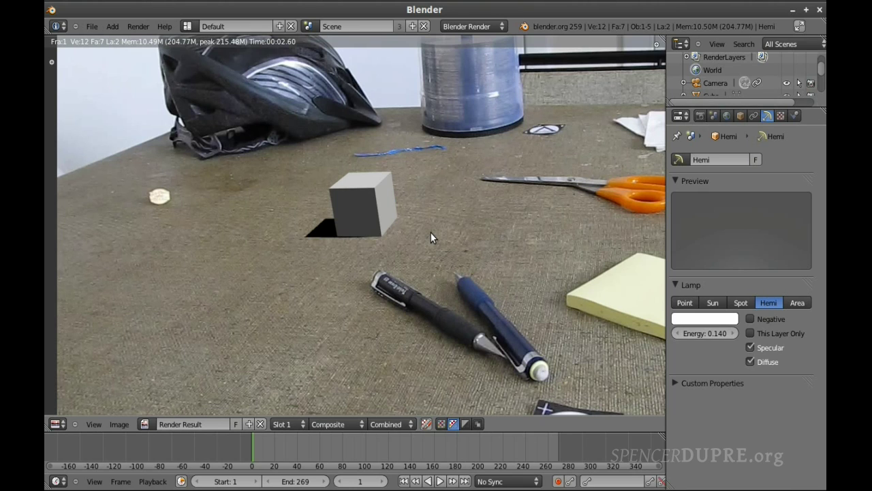
{"action": "key", "text": "Escape"}
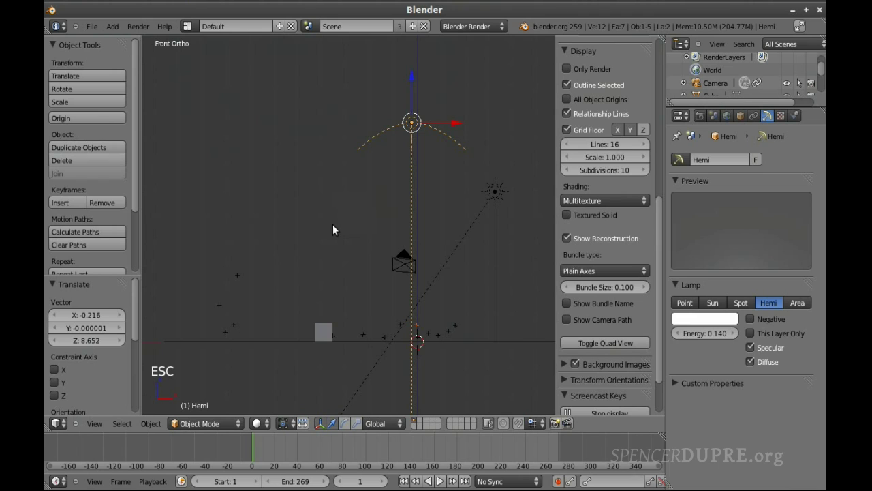
- Enable Z Transparency on the ground plane's material with an alpha of 0.783, and render the frame to check the shadow
{"action": "scroll", "coordinate": [339, 313], "scroll_direction": "up", "scroll_amount": 2}
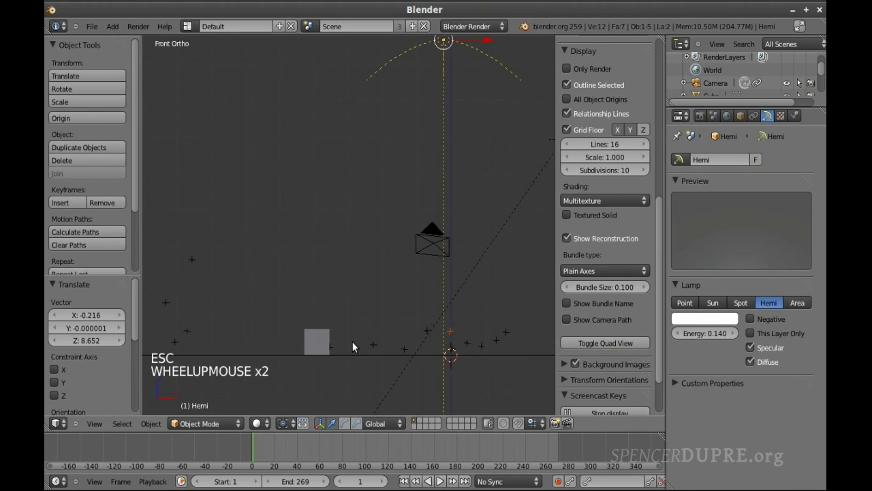
{"action": "scroll", "coordinate": [395, 218], "scroll_direction": "down", "scroll_amount": 3}
{"action": "middle_click_drag", "start_coordinate": [409, 163], "coordinate": [387, 214]}
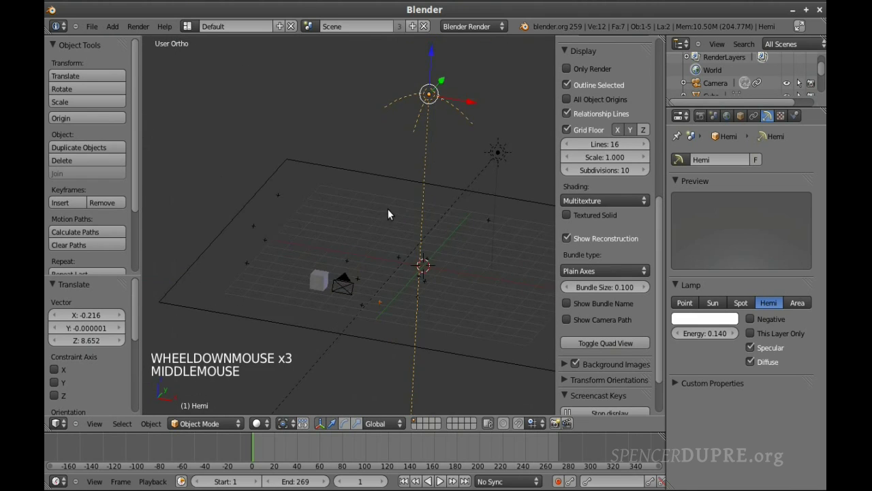
{"action": "scroll", "coordinate": [384, 225], "scroll_direction": "up", "scroll_amount": 2}
{"action": "right_click", "coordinate": [407, 156]}
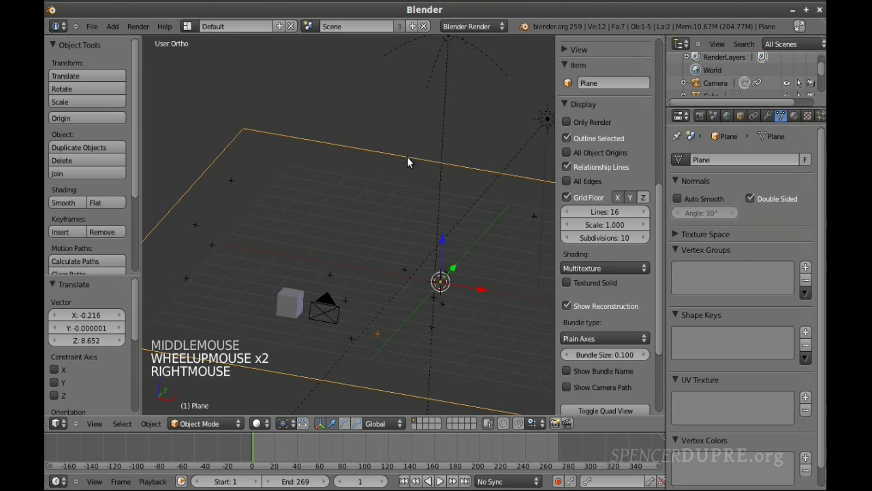
{"action": "left_click", "coordinate": [793, 117]}
{"action": "scroll", "coordinate": [772, 183], "scroll_direction": "down", "scroll_amount": 5}
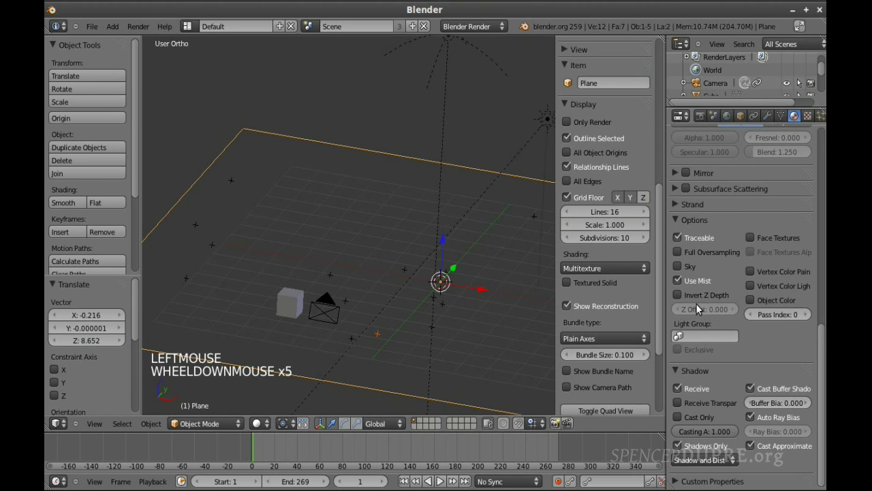
{"action": "left_click", "coordinate": [678, 368]}
{"action": "scroll", "coordinate": [684, 273], "scroll_direction": "up", "scroll_amount": 3}
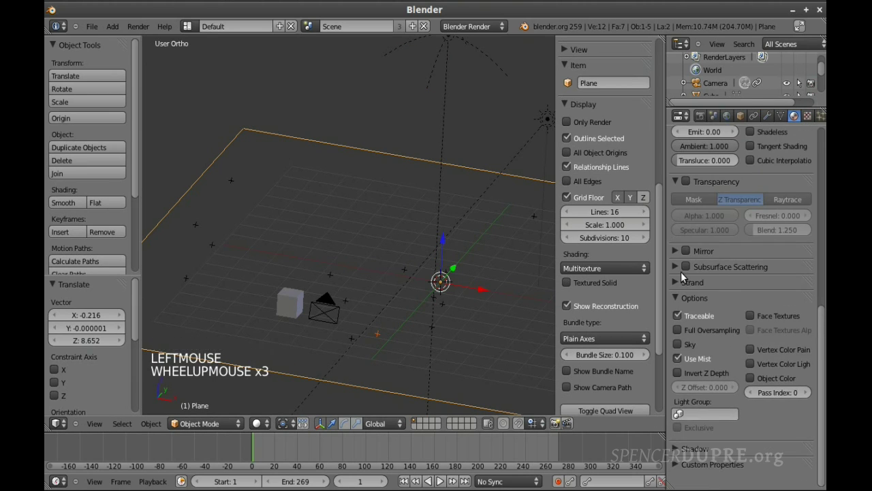
{"action": "scroll", "coordinate": [681, 271], "scroll_direction": "up", "scroll_amount": 2}
{"action": "left_click", "coordinate": [687, 232]}
{"action": "mouse_move", "coordinate": [724, 265]}
{"action": "left_mouse_down"}
{"action": "mouse_move", "coordinate": [712, 267]}
{"action": "mouse_move", "coordinate": [720, 269]}
{"action": "left_mouse_up"}
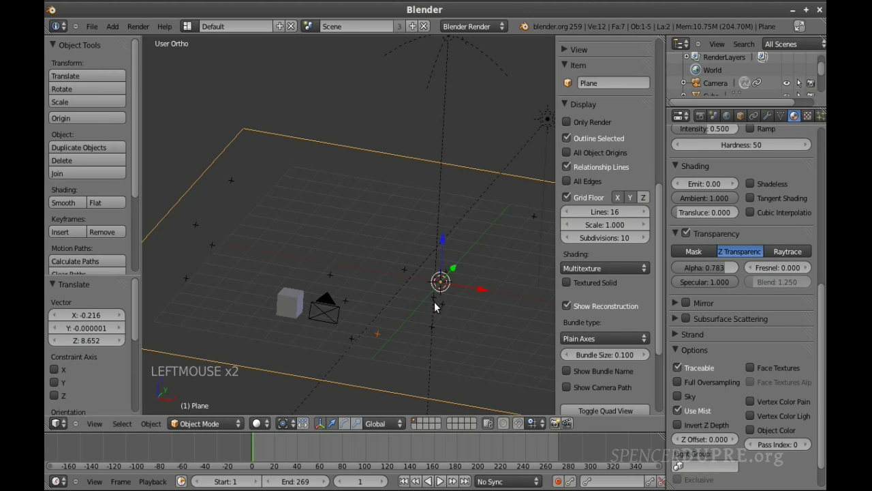
{"action": "key", "text": "F12"}
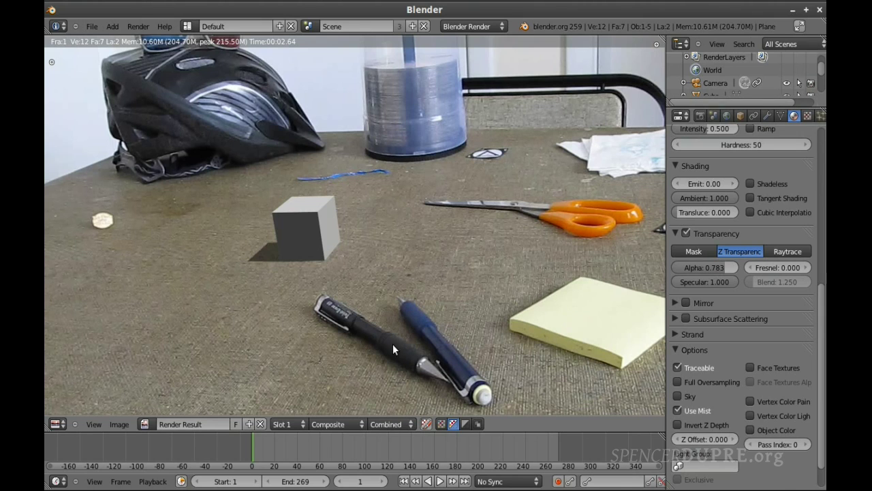
{"action": "key", "text": "Escape"}
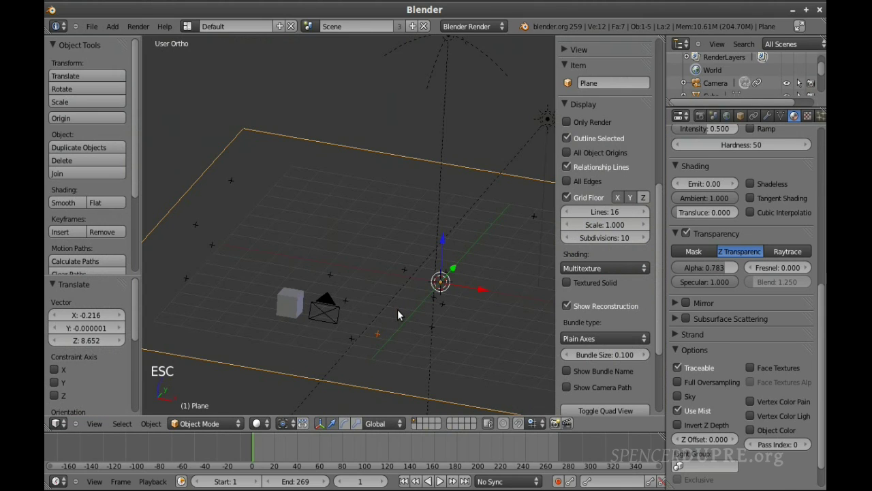
- Raise the sun lamp's ray shadow samples to 7
{"action": "right_click", "coordinate": [521, 144]}
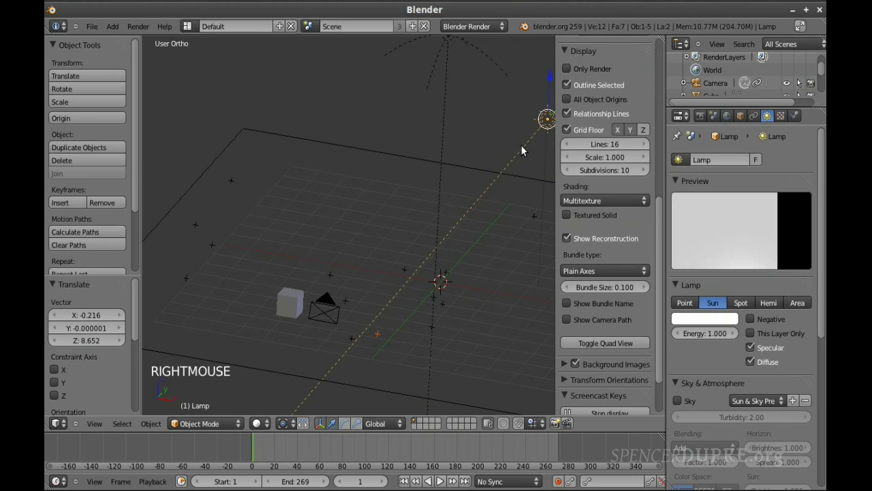
{"action": "scroll", "coordinate": [695, 231], "scroll_direction": "down", "scroll_amount": 17}
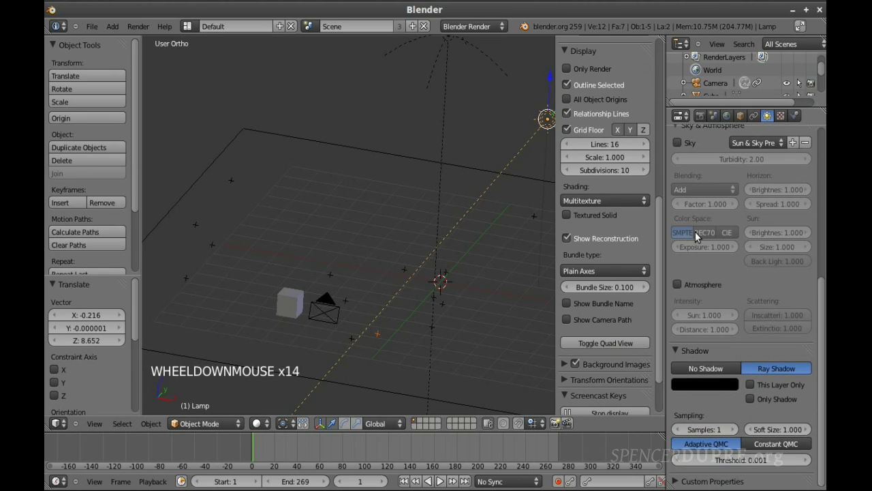
{"action": "left_click", "coordinate": [734, 430]}
{"action": "left_click", "coordinate": [733, 429]}
{"action": "left_click", "coordinate": [734, 430]}
{"action": "left_click", "coordinate": [734, 430]}
{"action": "left_click", "coordinate": [734, 429]}
{"action": "left_click", "coordinate": [734, 429]}
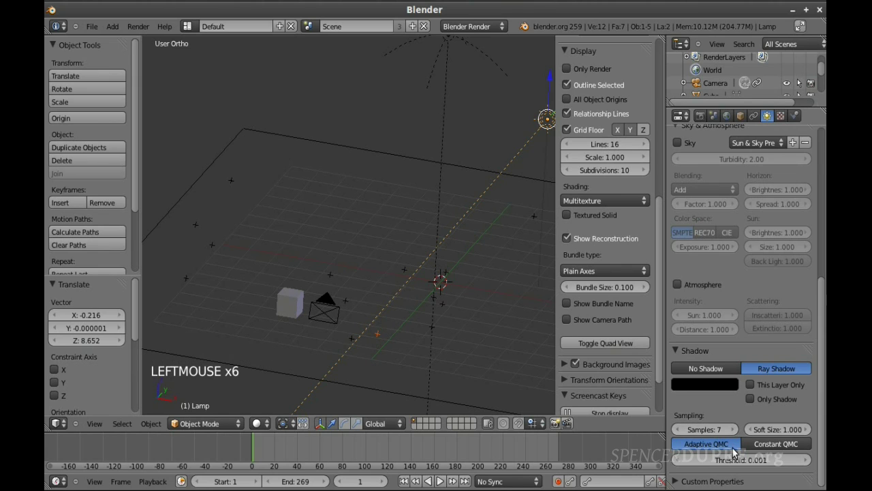
- Set the sun lamp's shadow soft size to 5.744 and render the frame to check the softened shadow
{"action": "left_click", "coordinate": [785, 432]}
{"action": "left_click_drag", "start_coordinate": [790, 430], "coordinate": [811, 440]}
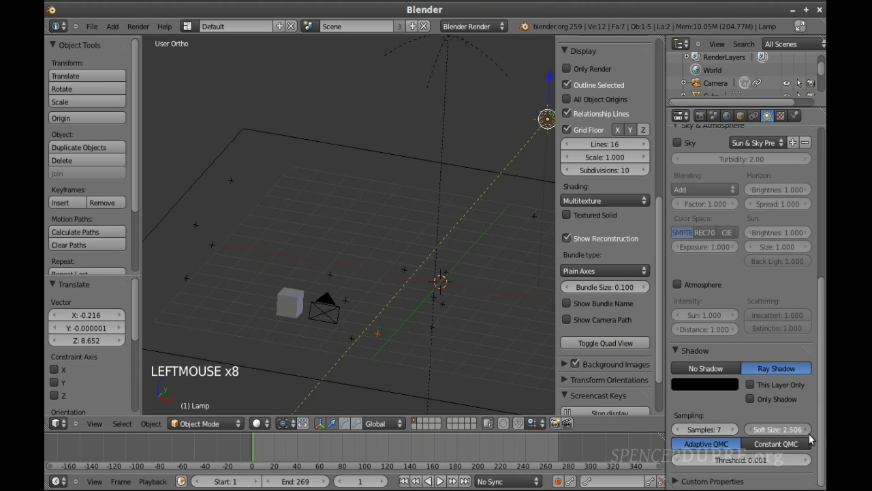
{"action": "left_click", "coordinate": [809, 431]}
{"action": "left_click_drag", "start_coordinate": [801, 432], "coordinate": [821, 432]}
{"action": "key", "text": "F12"}
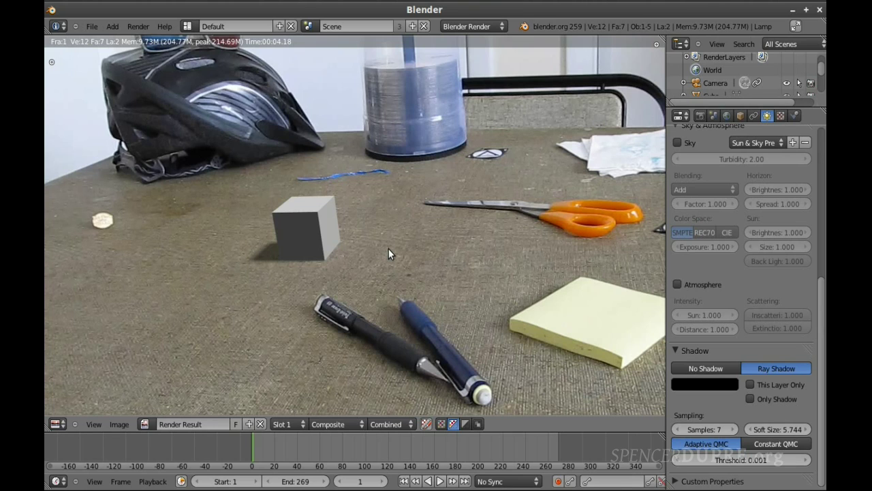
{"action": "key", "text": "Escape"}
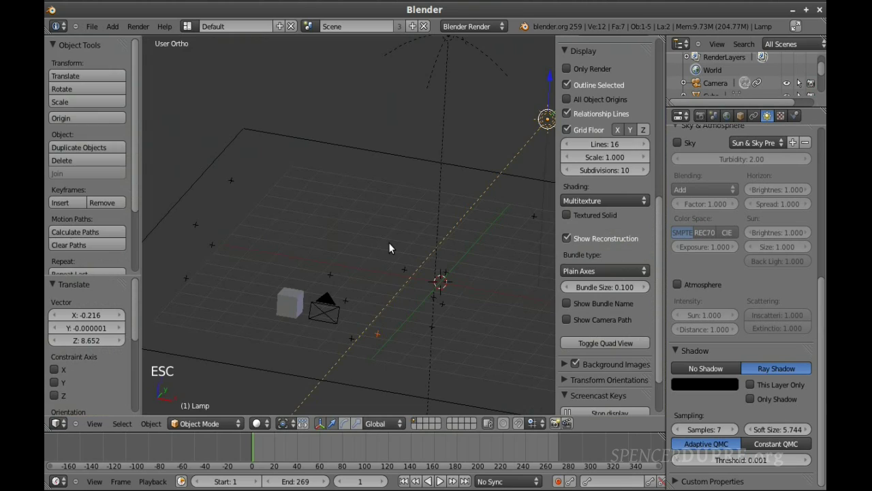